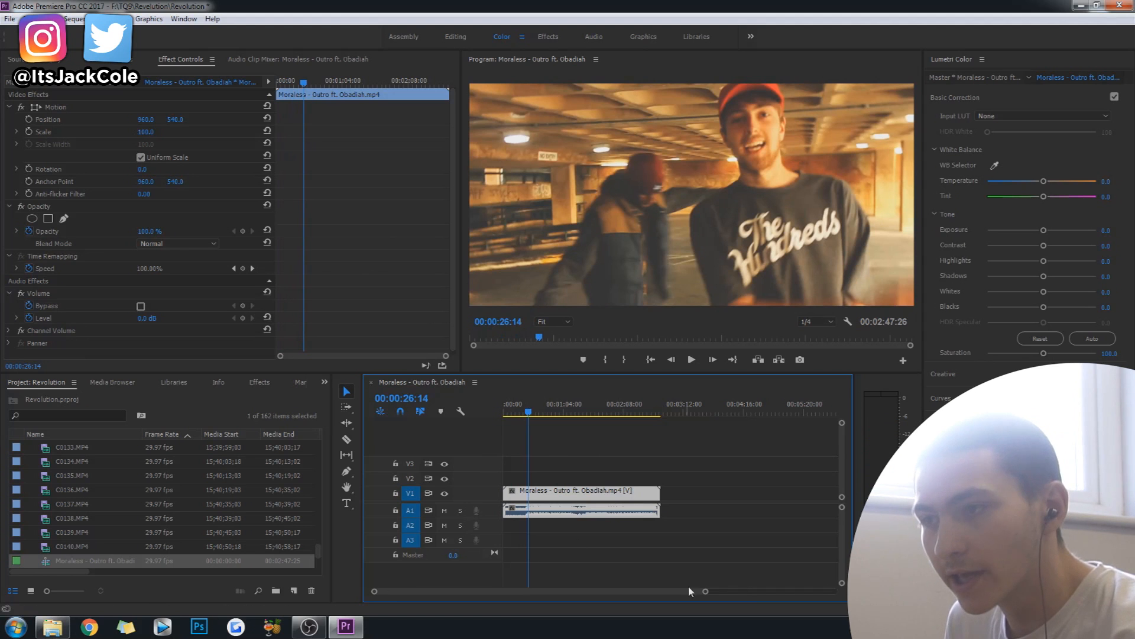
Lower the audio level of the video clip to -35.8 dB.
left_click(719, 556)
left_click(603, 510)
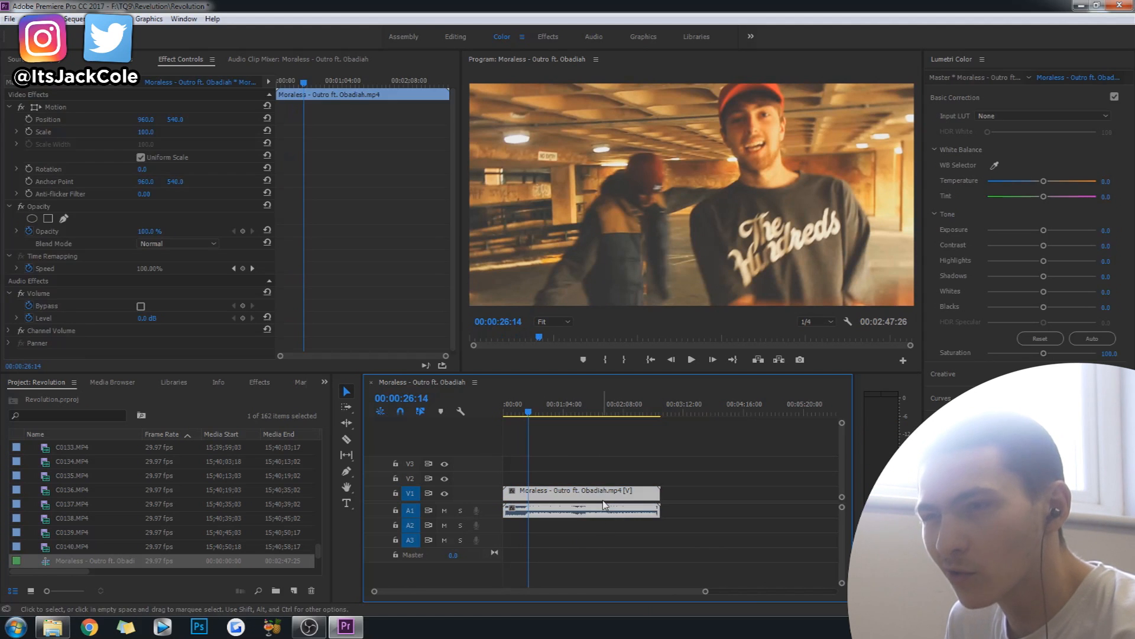
left_click(657, 466)
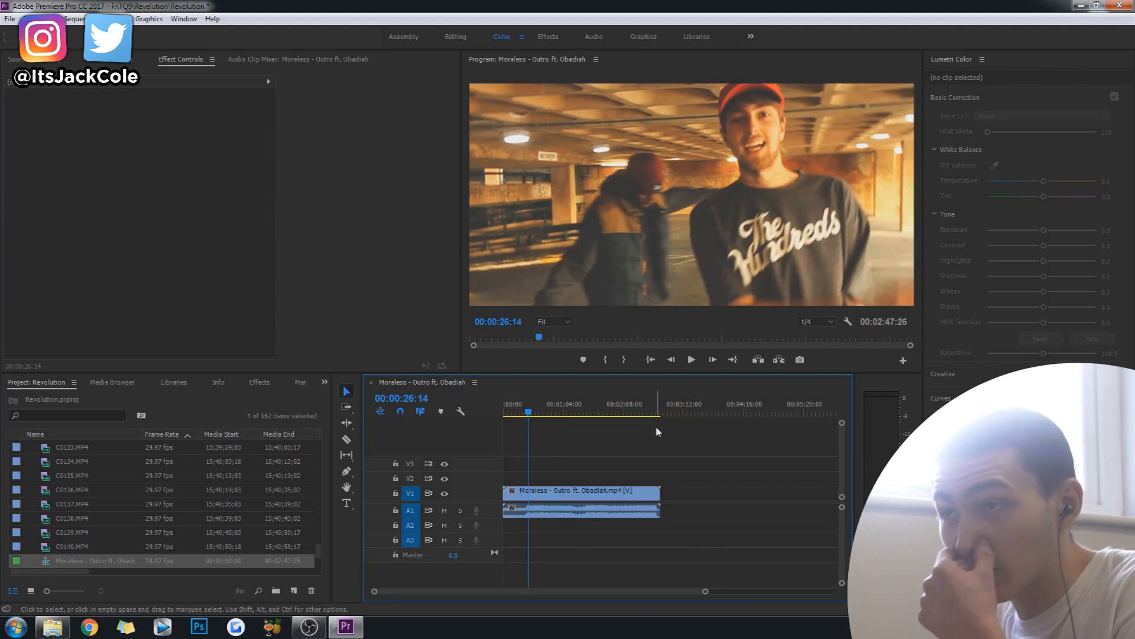
left_click(520, 515)
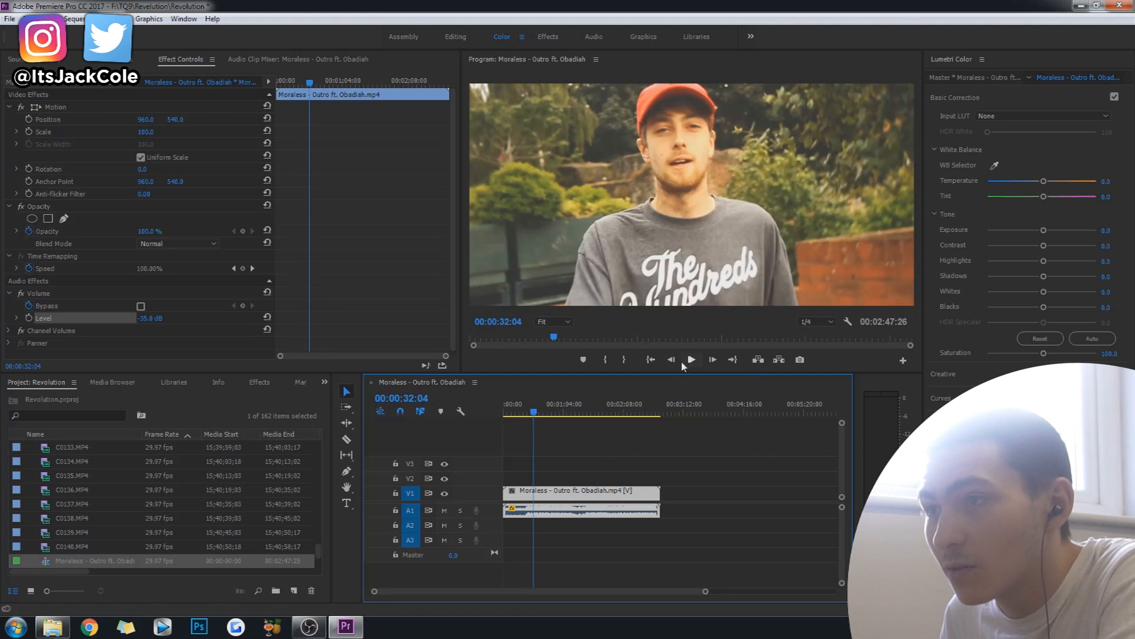
Split the clip at 00:00:32:04, on the first frame of the shot of the man in the red cap in the garden.
left_click(691, 359)
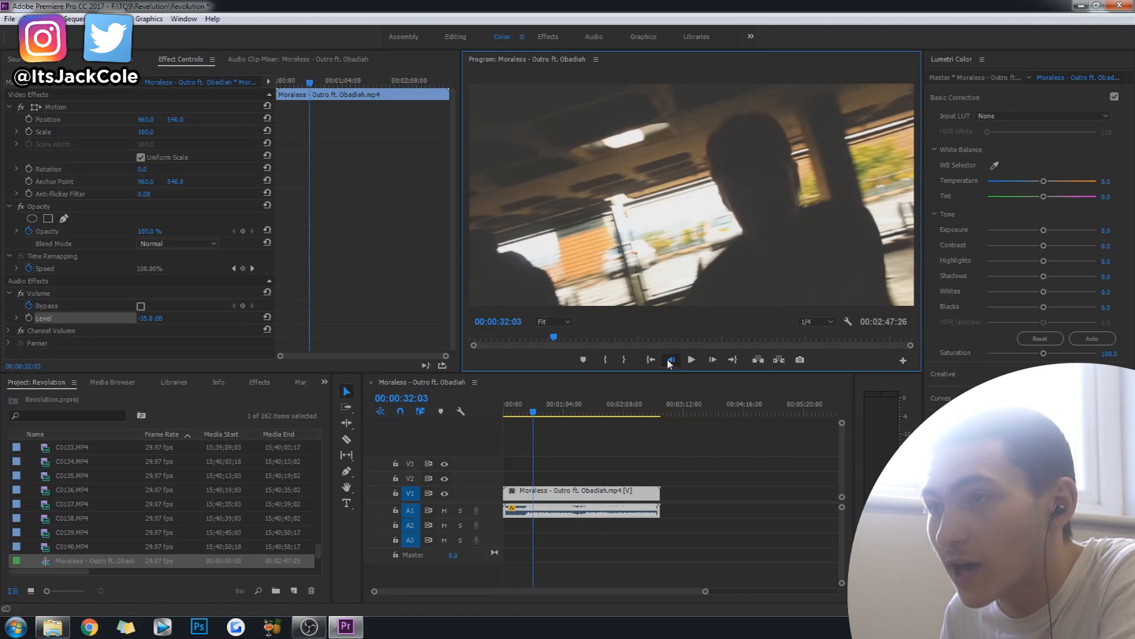
left_click(712, 359)
left_click(712, 359)
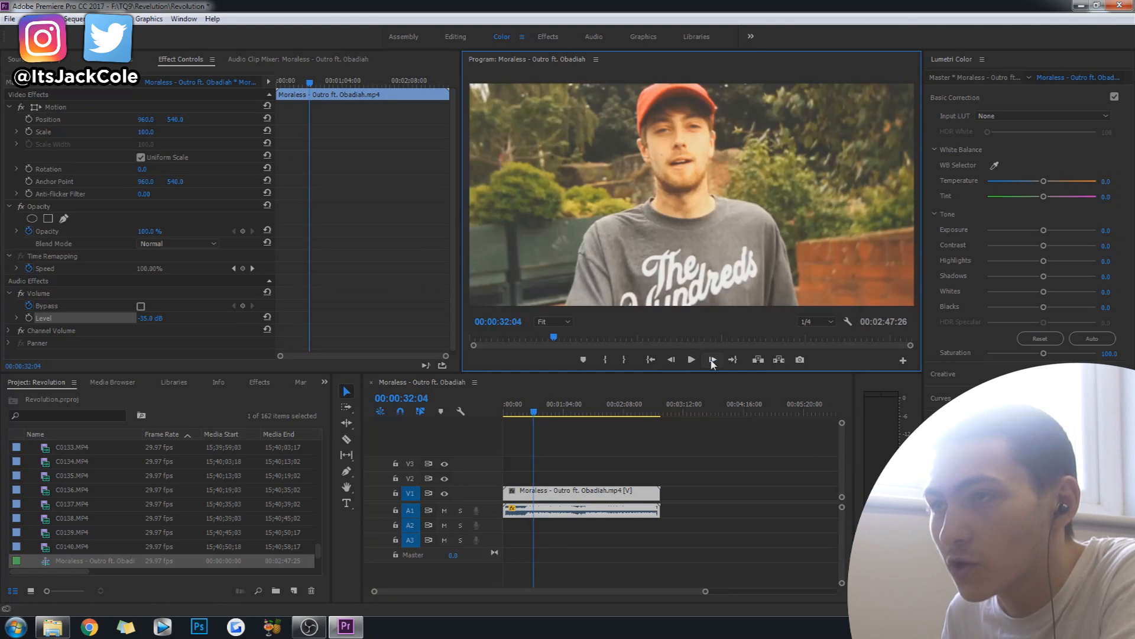
key("c")
left_click(534, 494)
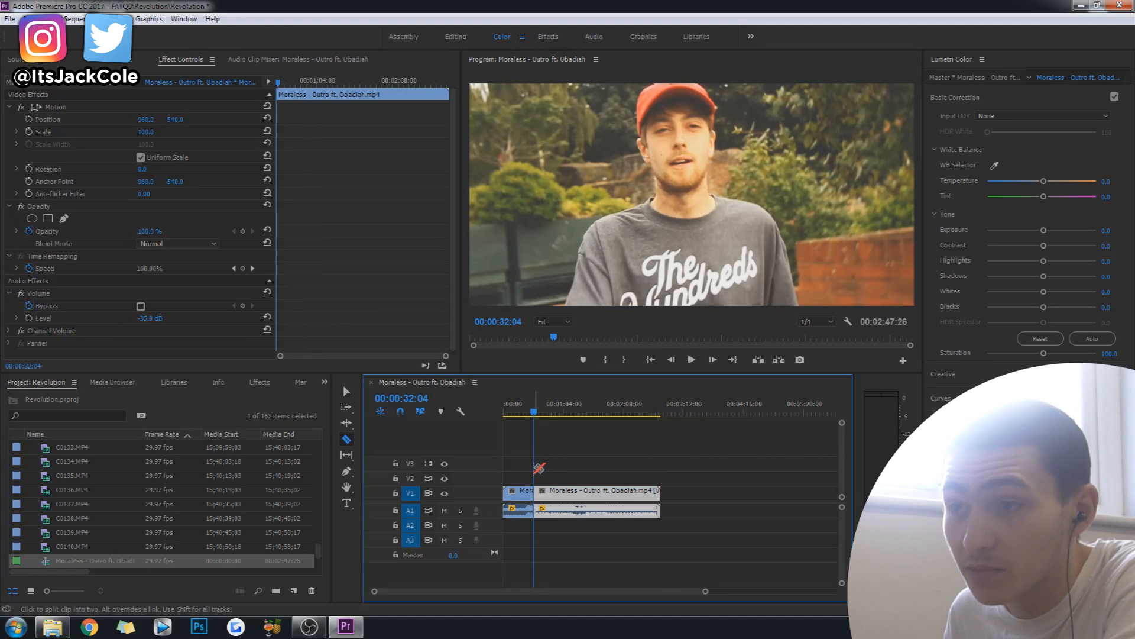
Split the clip again at about 00:00:33:21, where the garden shot ends.
left_click_drag(374, 592, 441, 595)
key("space")
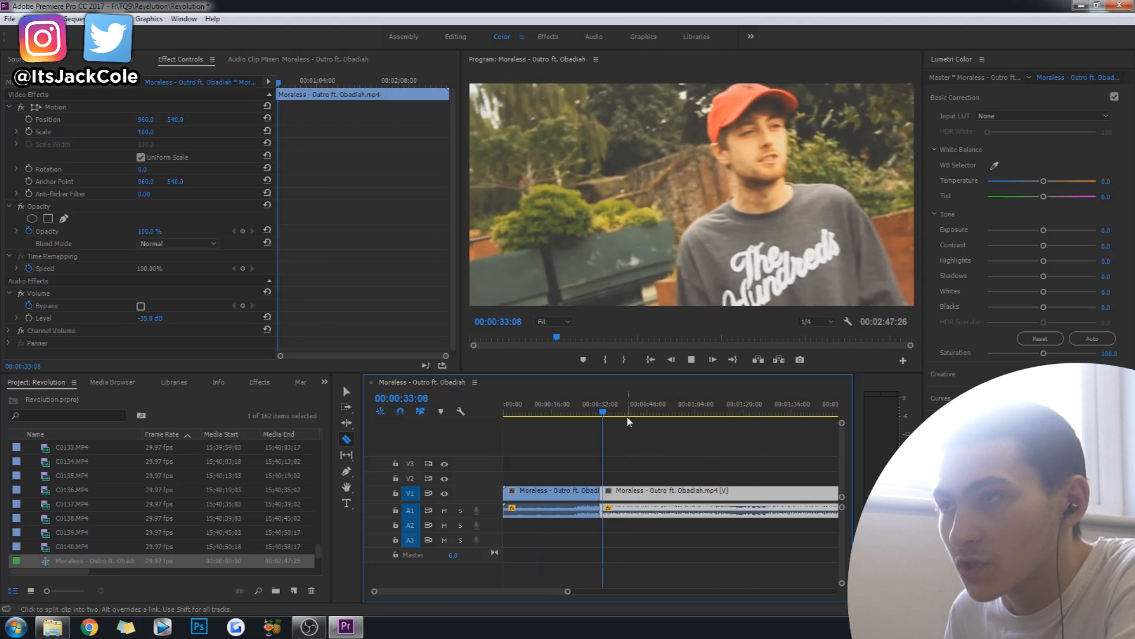
key("space")
left_click_drag(607, 416, 607, 415)
left_click(605, 494)
key("t")
Duplicate the isolated garden-shot segment onto V2, directly above the original.
left_click_drag(375, 592, 429, 595)
left_click(659, 405)
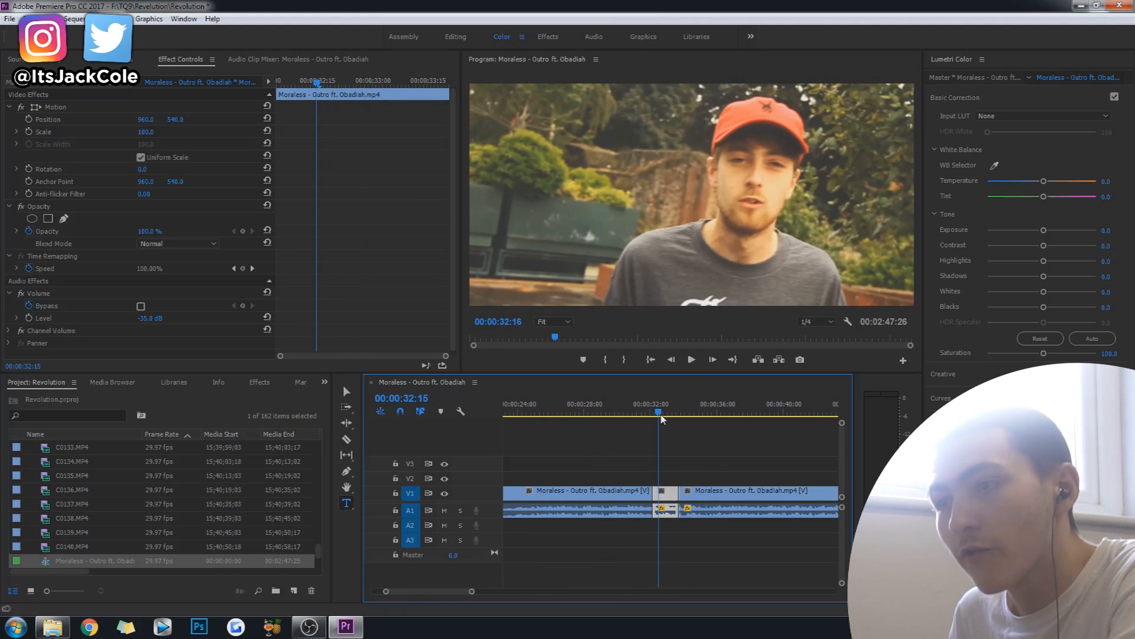
left_click(697, 459)
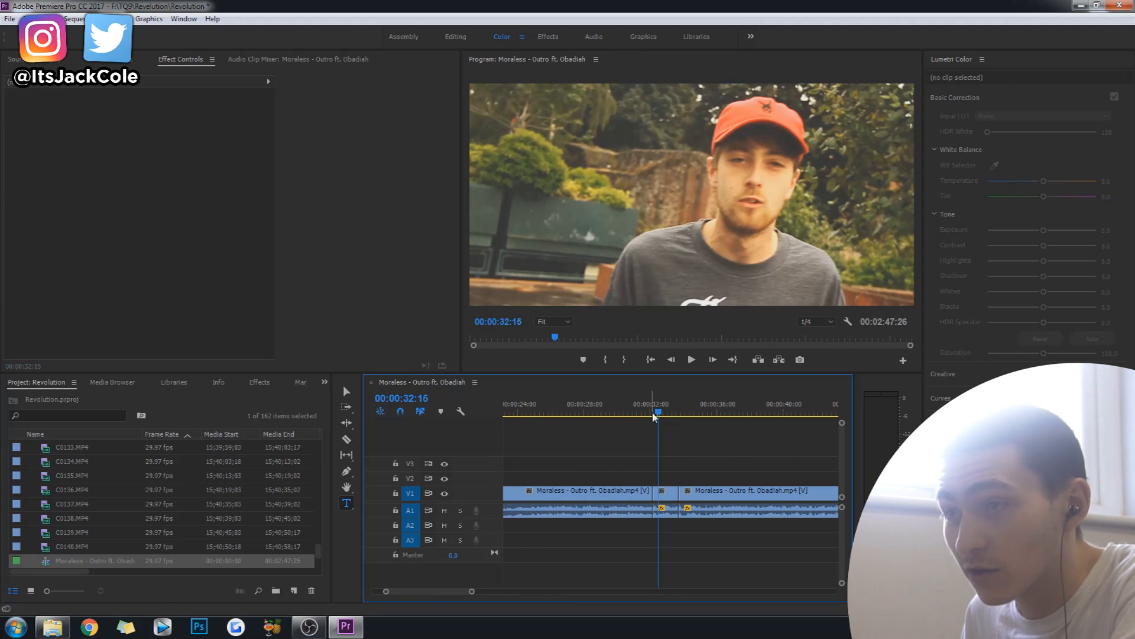
left_click_drag(658, 412, 654, 413)
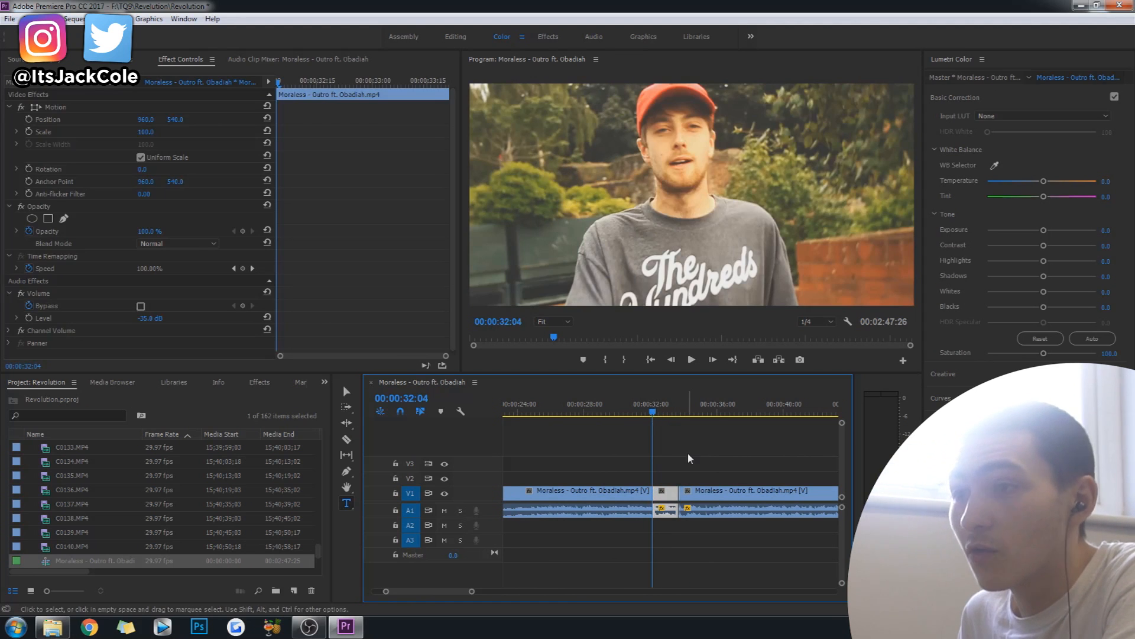
left_click(676, 475)
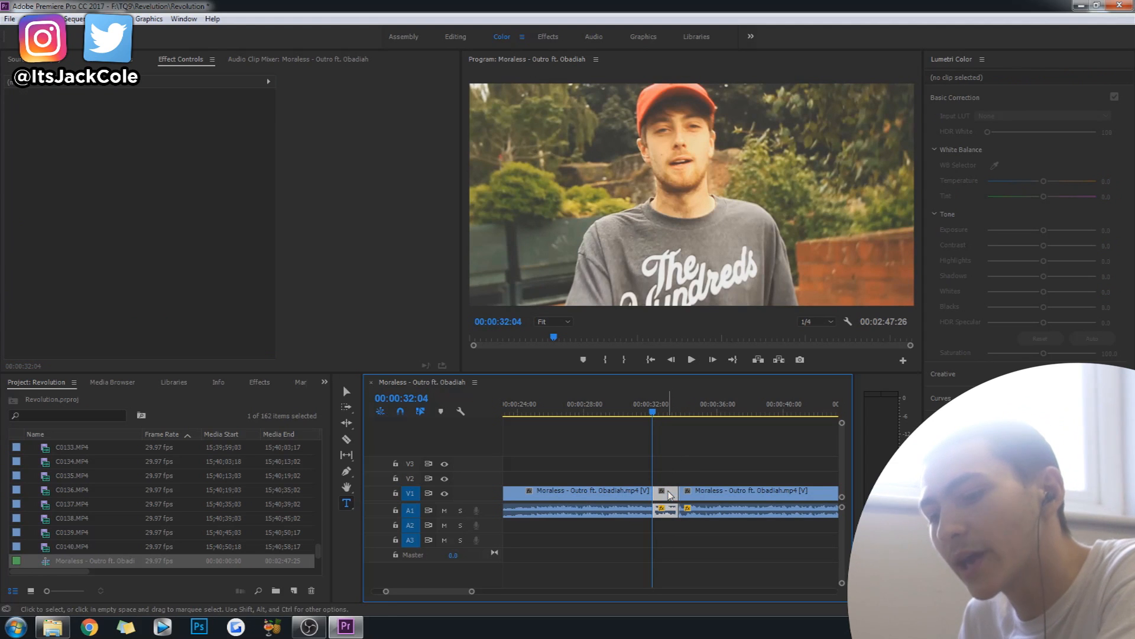
left_click_drag(668, 481, 667, 478)
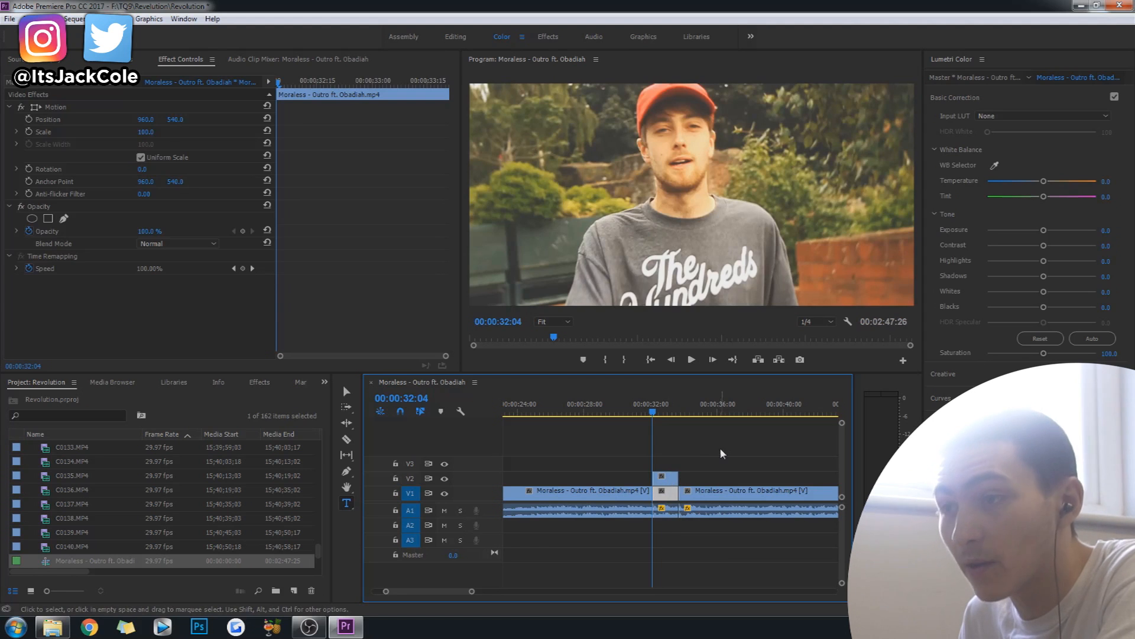
left_click(719, 448)
Set the opacity of the V2 duplicate to 50%, leaving its blend mode at Normal.
left_click(664, 477)
left_click(663, 413)
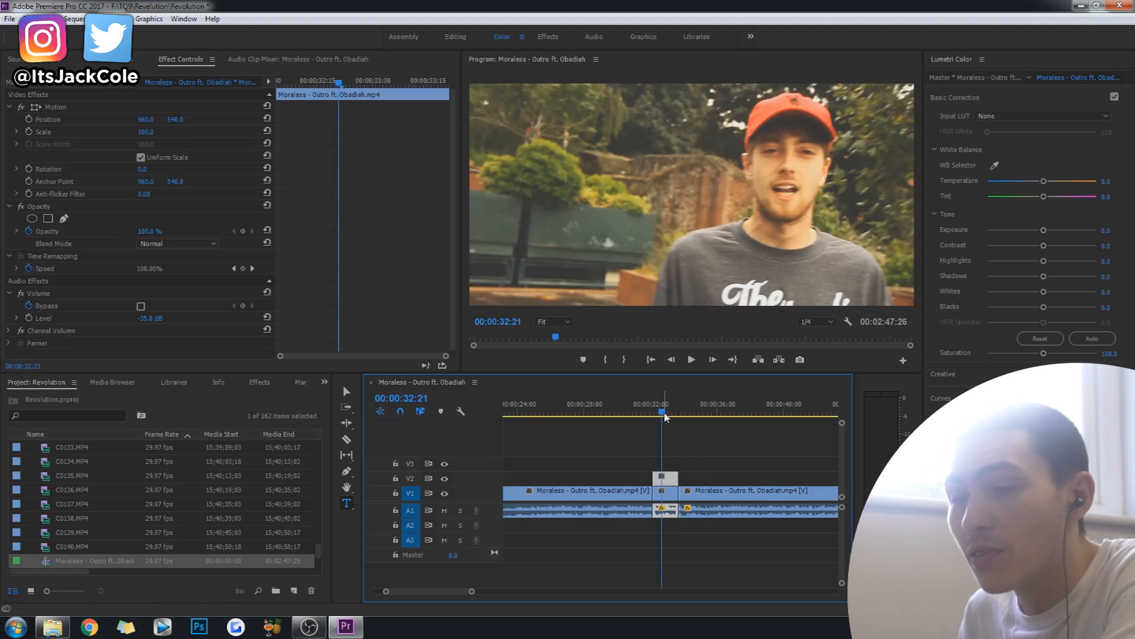
left_click(190, 244)
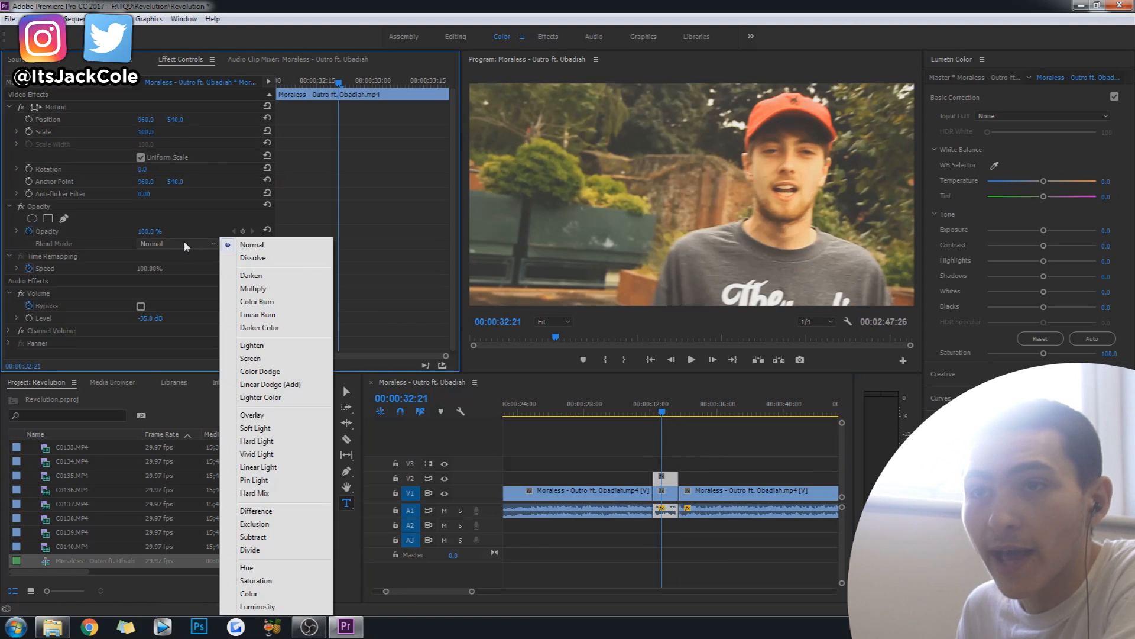
left_click(186, 215)
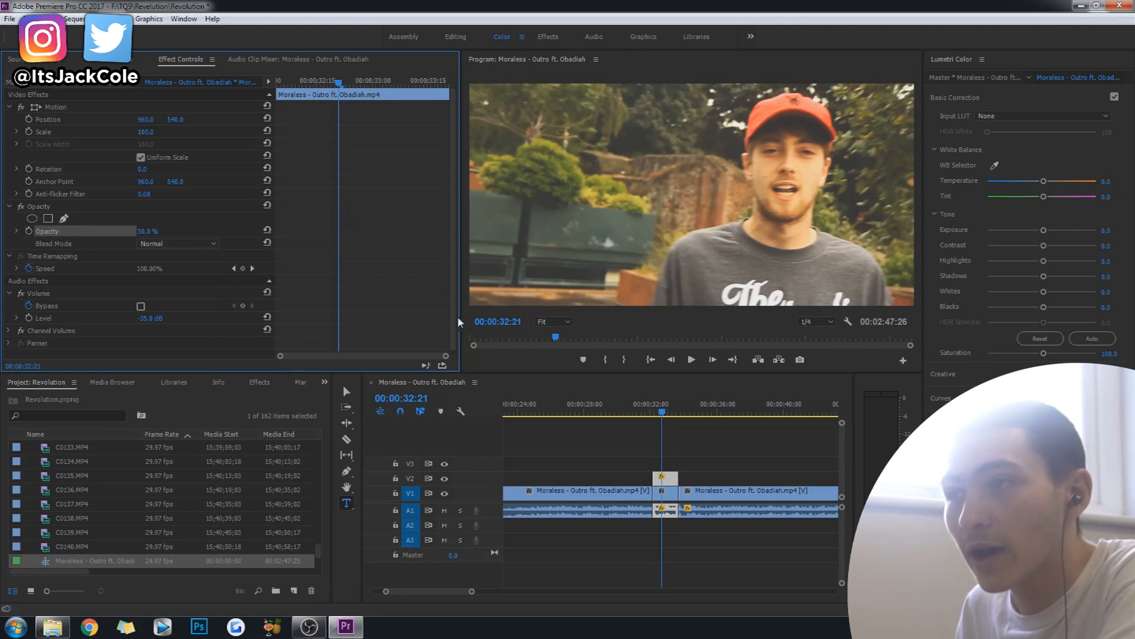
Set the playback speed of the V2 duplicate to 70%.
right_click(668, 479)
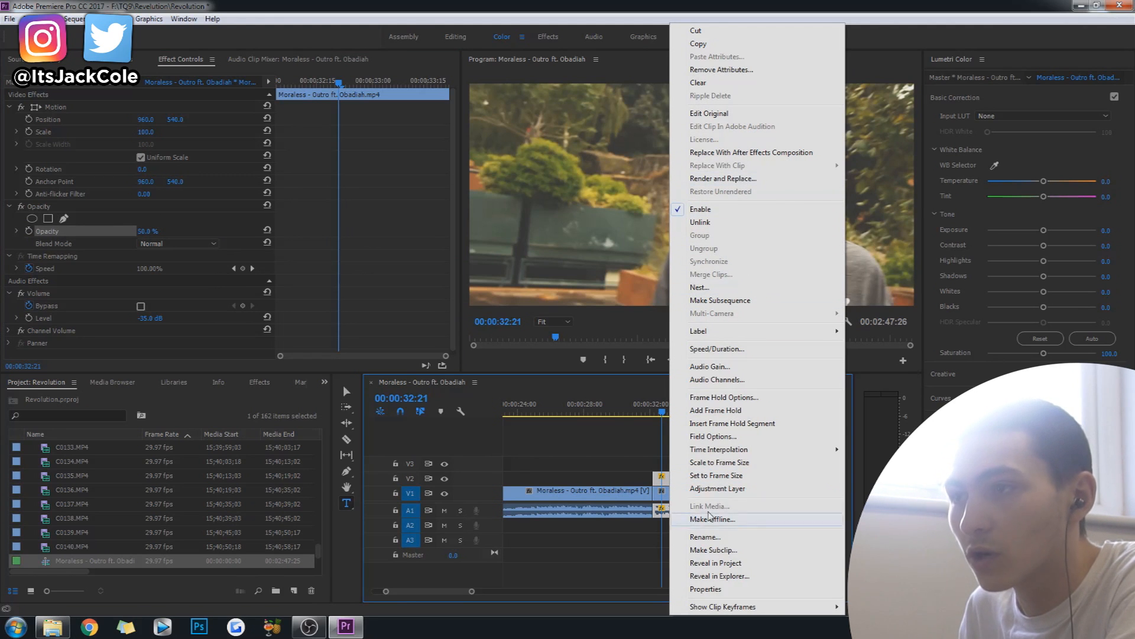
left_click(741, 349)
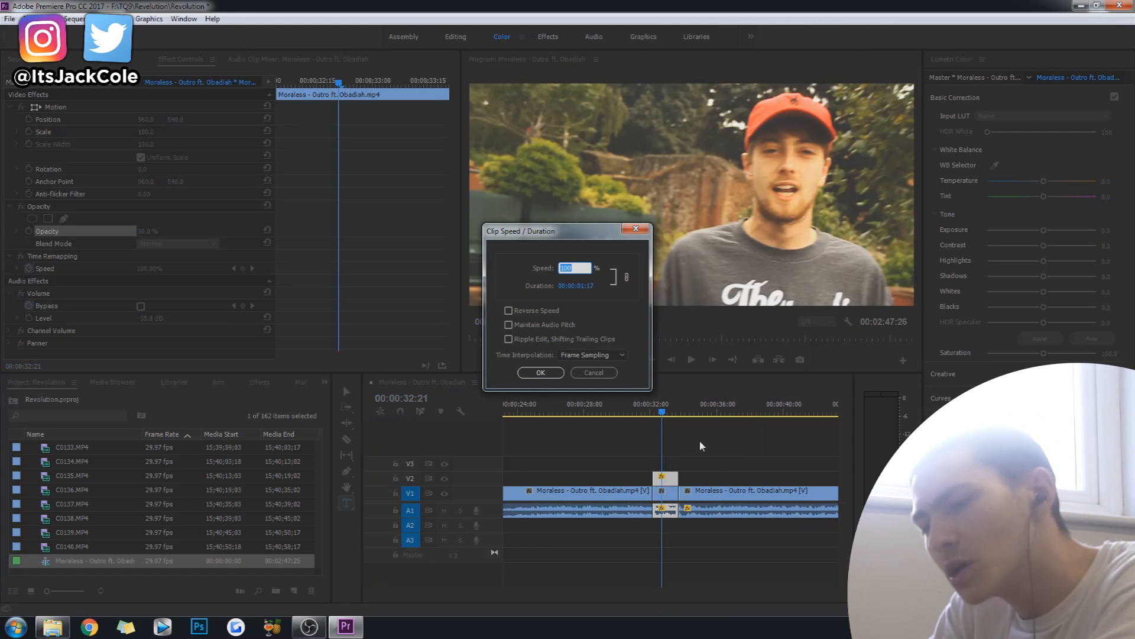
type("70")
key("Return")
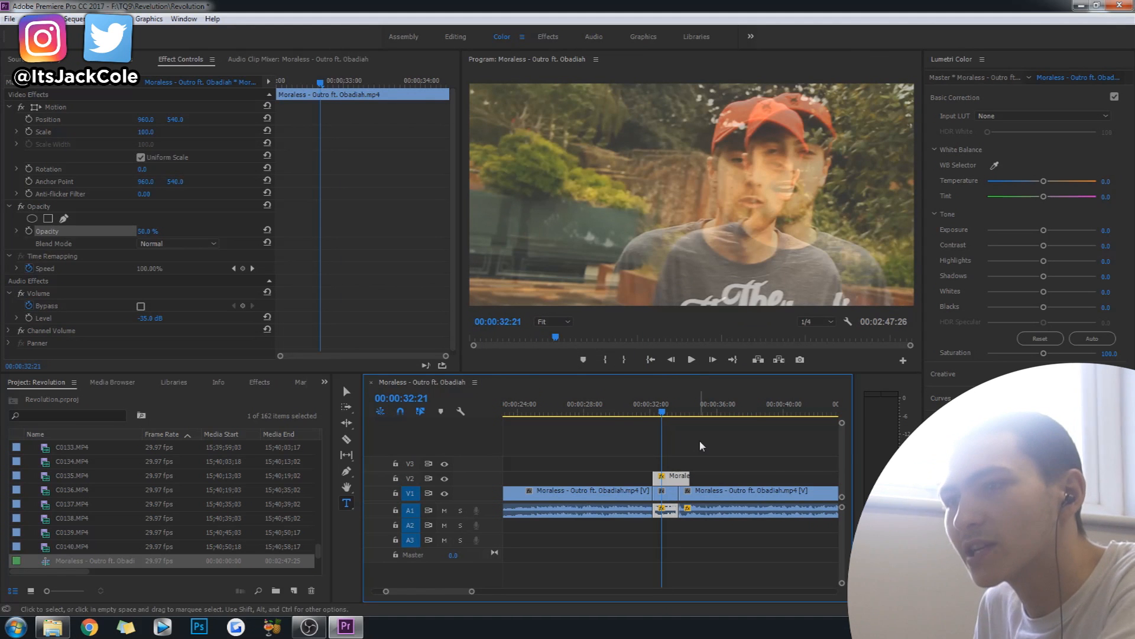
Trim the end of the V2 duplicate to 00:00:33:21 so it matches the end of the segment below.
left_click(679, 408)
key("c")
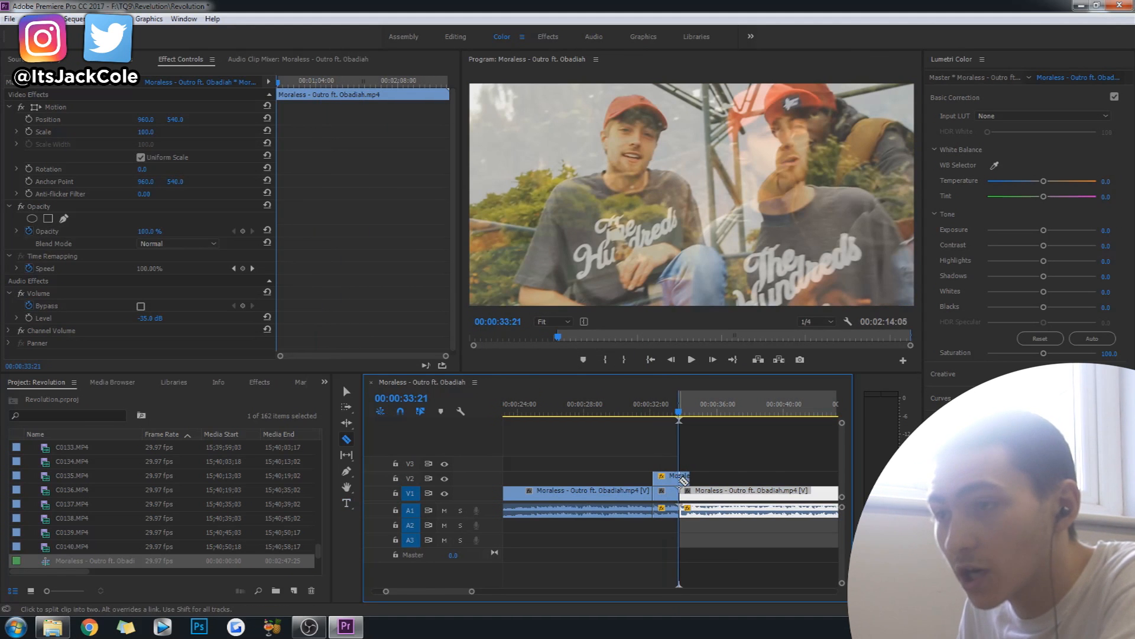
key("t")
left_click_drag(689, 478, 680, 479)
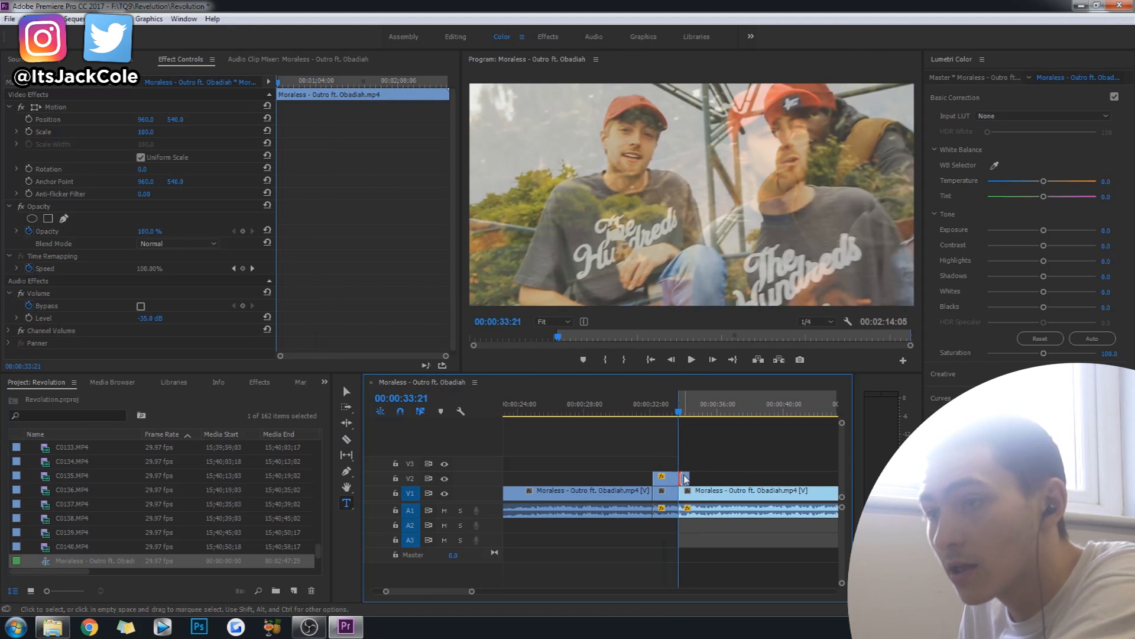
Mark an in-to-out range of 00:00:07:20 starting at 00:00:30:05 around the overlay and render that range.
left_click(623, 411)
left_click_drag(624, 409, 622, 410)
key("i")
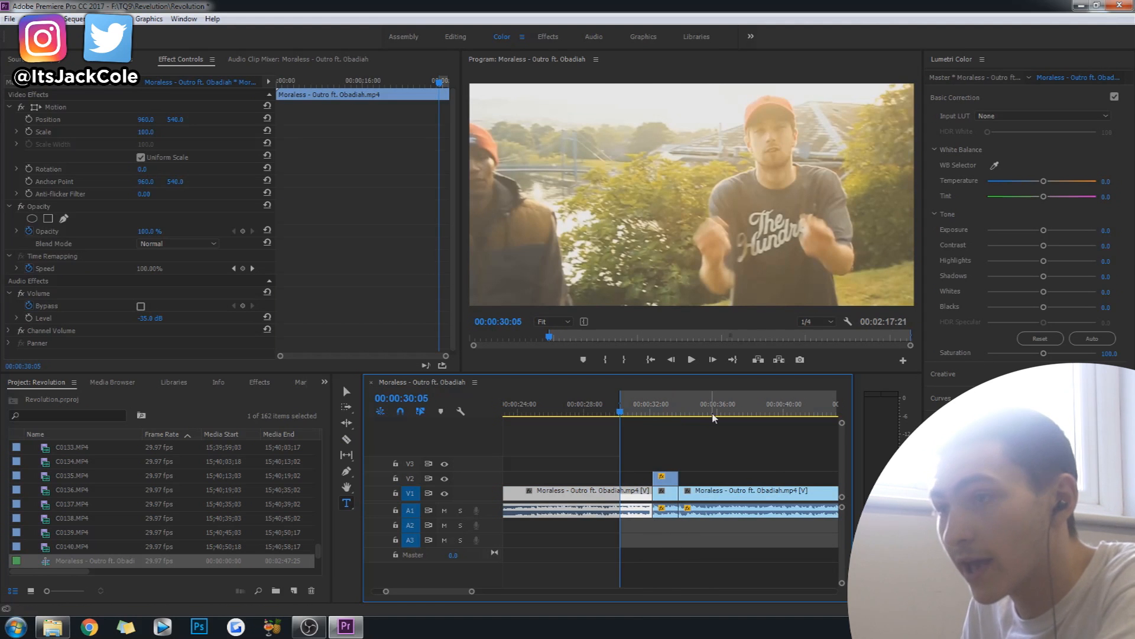
left_click(712, 411)
key("o")
left_click_drag(711, 395, 747, 395)
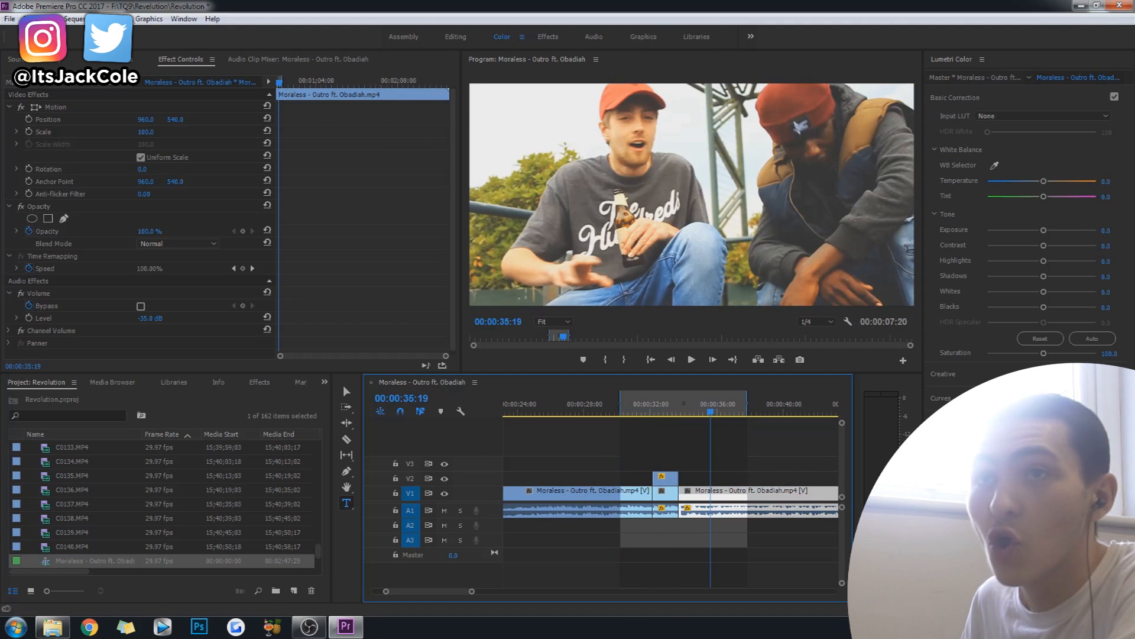
left_click(74, 18)
left_click(112, 63)
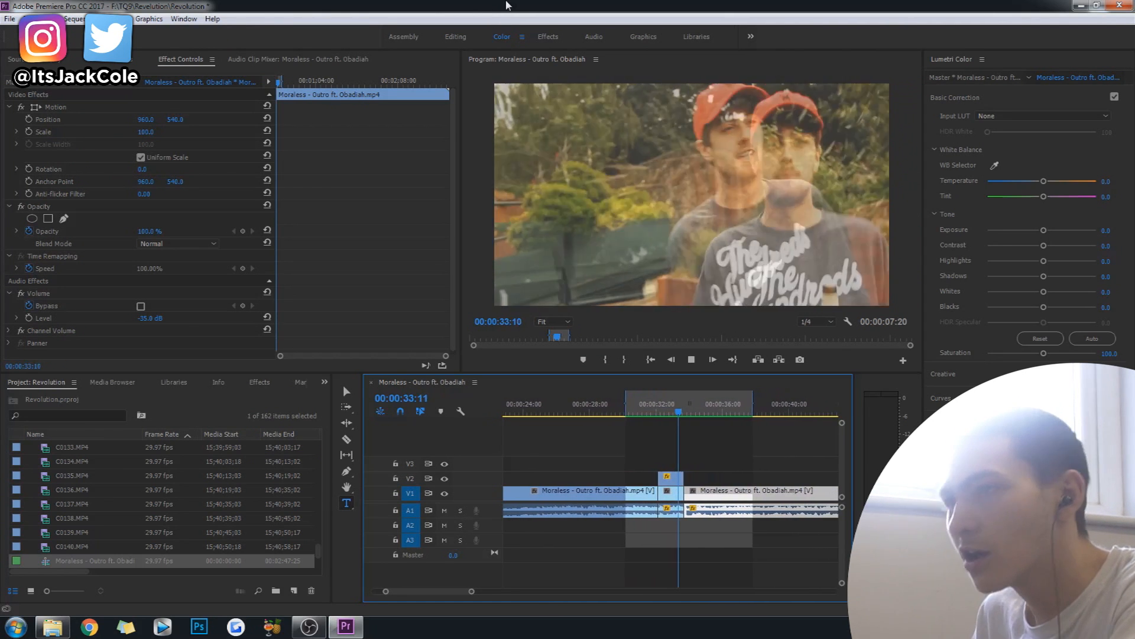
Play back the rendered overlay section and save the project.
key("space")
left_click(627, 410)
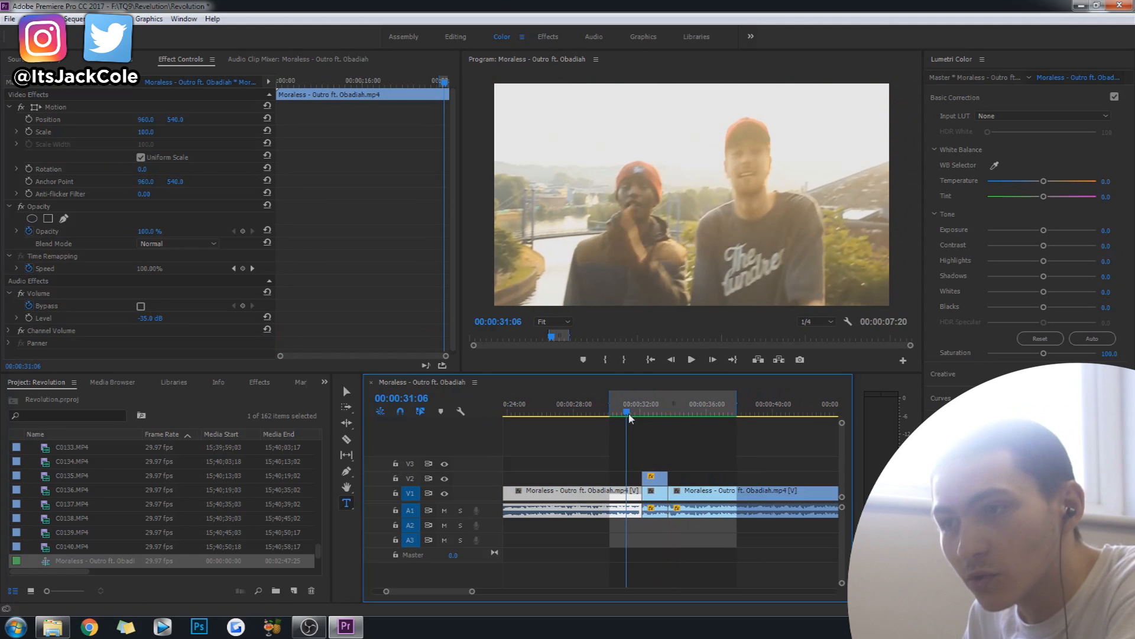
key("space")
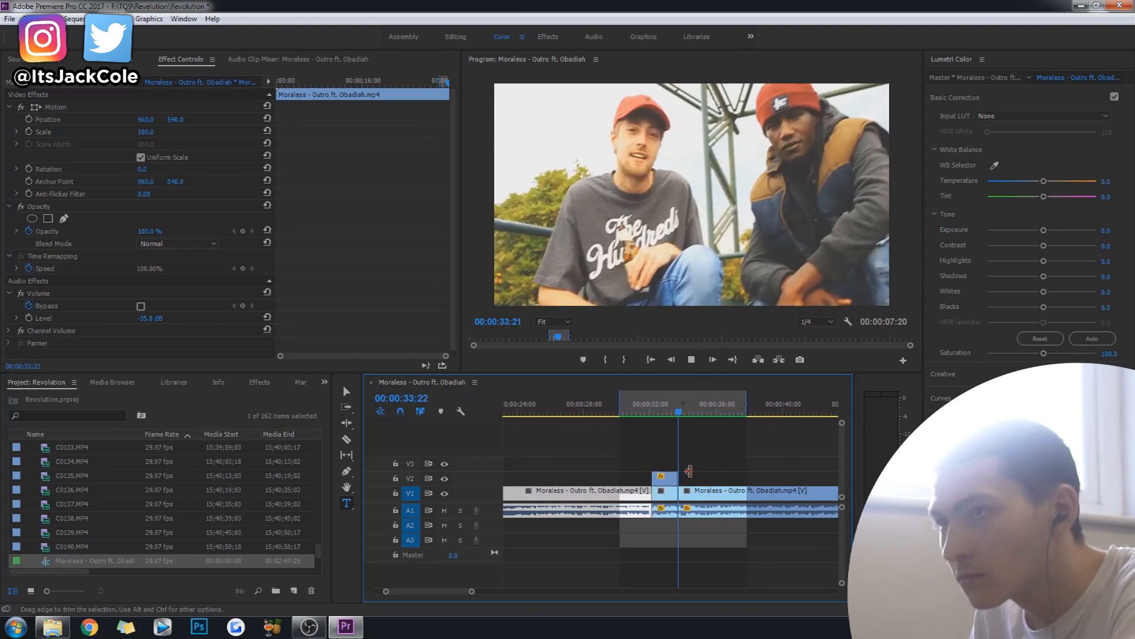
key("space")
left_click(657, 436)
key("ctrl+s")
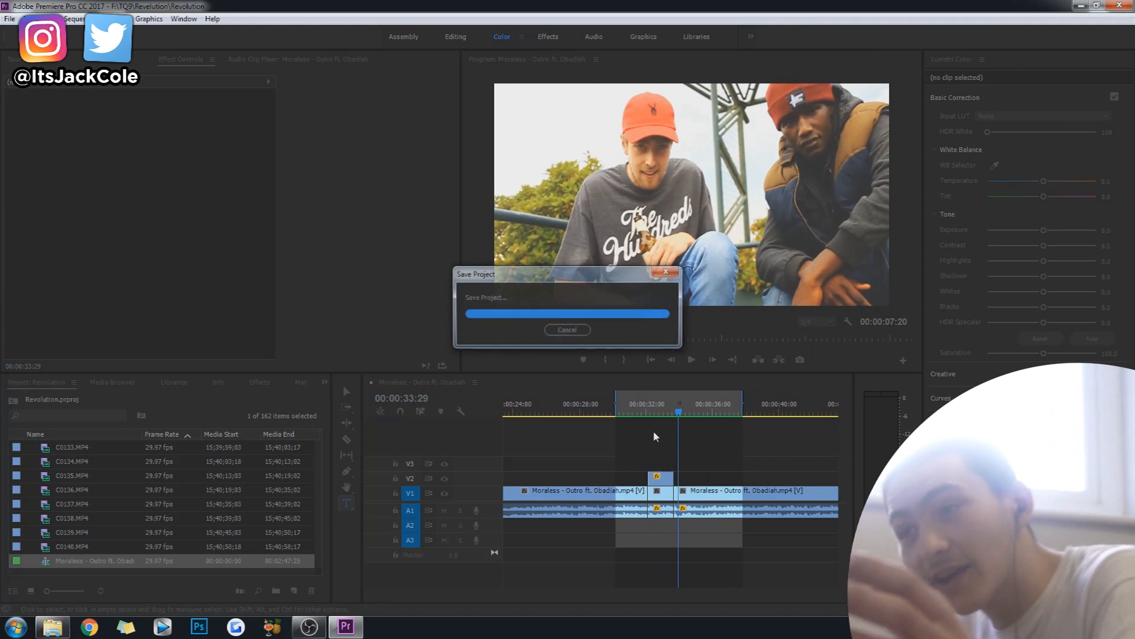
Replay the overlay section twice from shortly before the V2 clip, then save the project again.
left_click_drag(619, 417, 637, 433)
key("space")
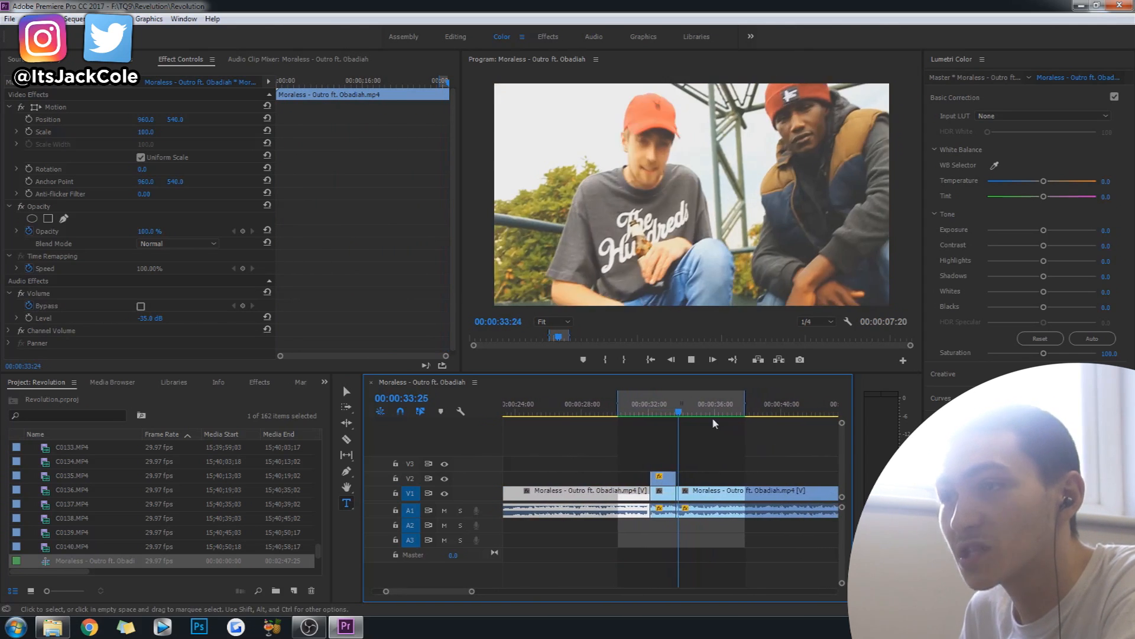
key("space")
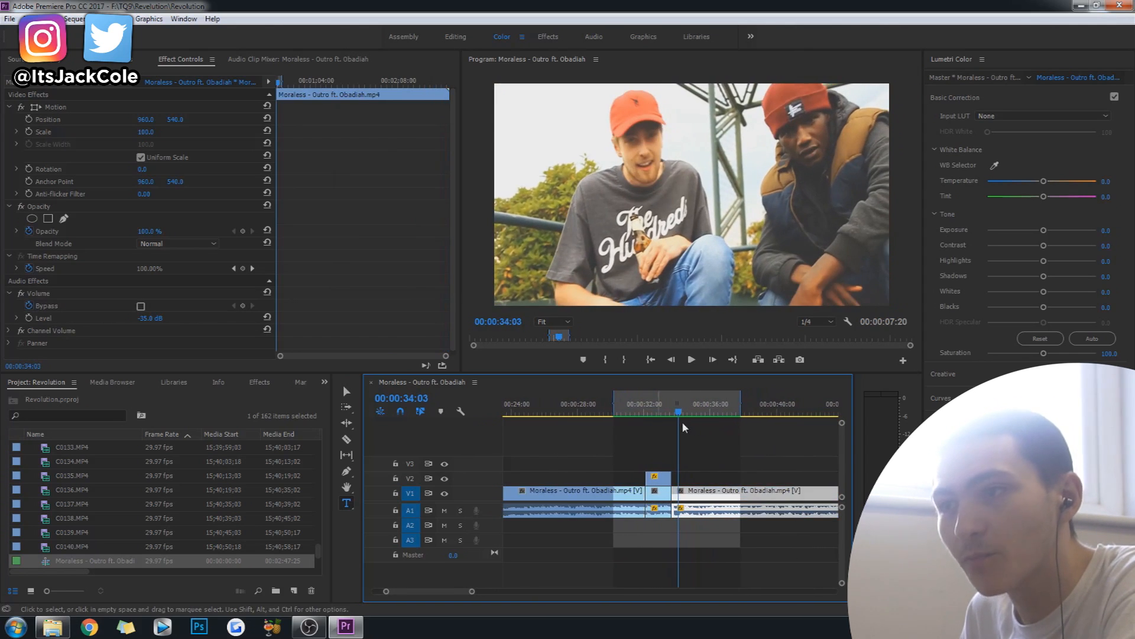
left_click(629, 407)
key("space")
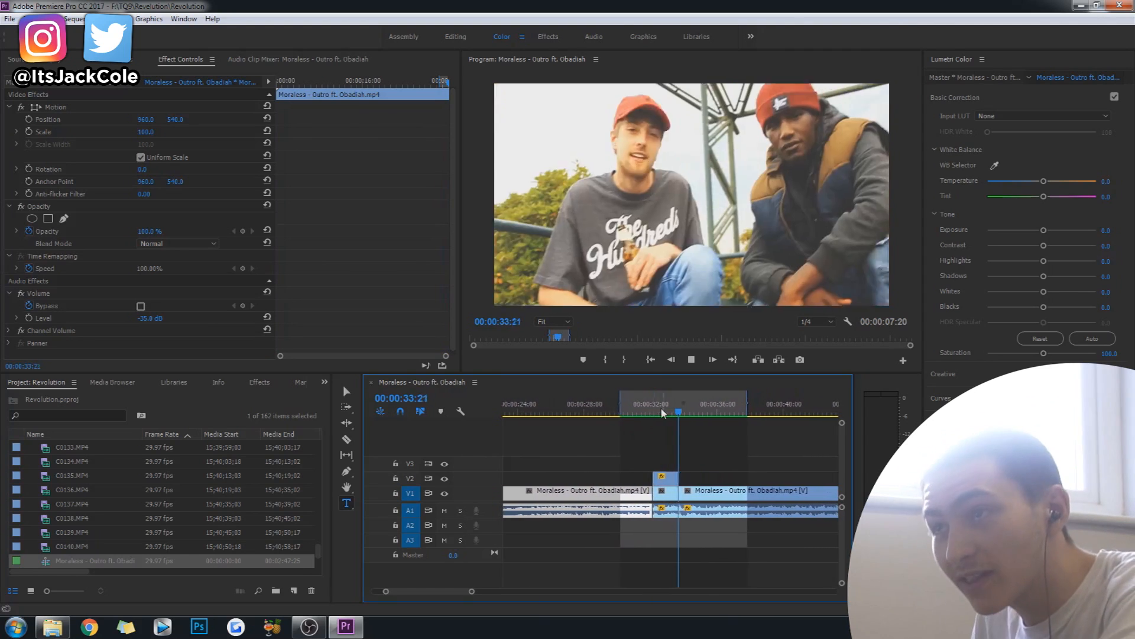
key("space")
key("ctrl+s")
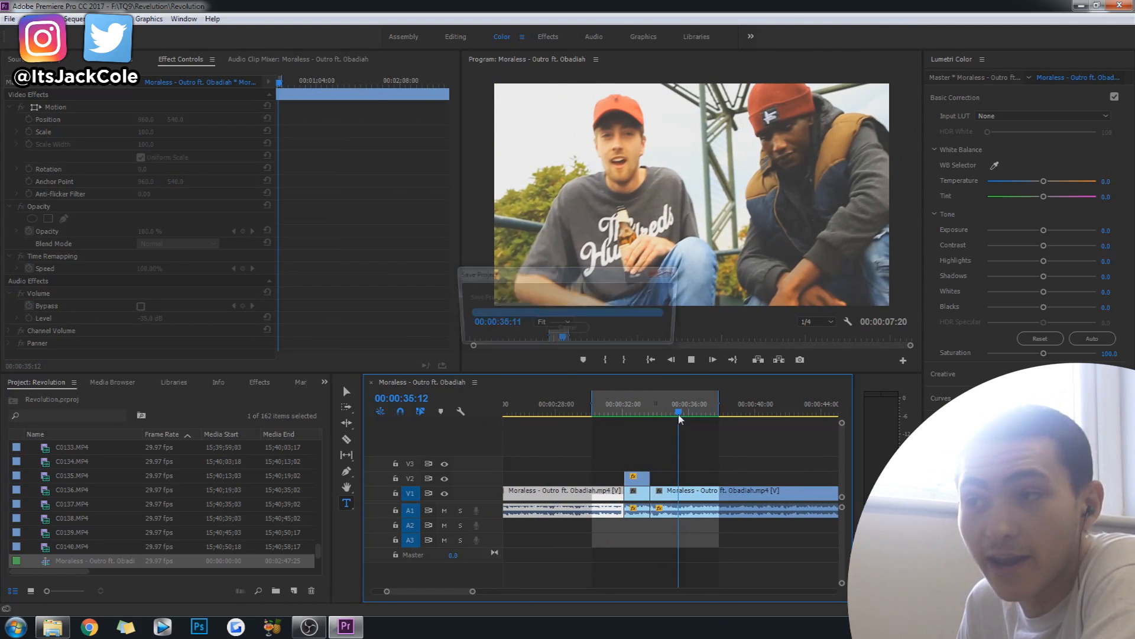
left_click(693, 442)
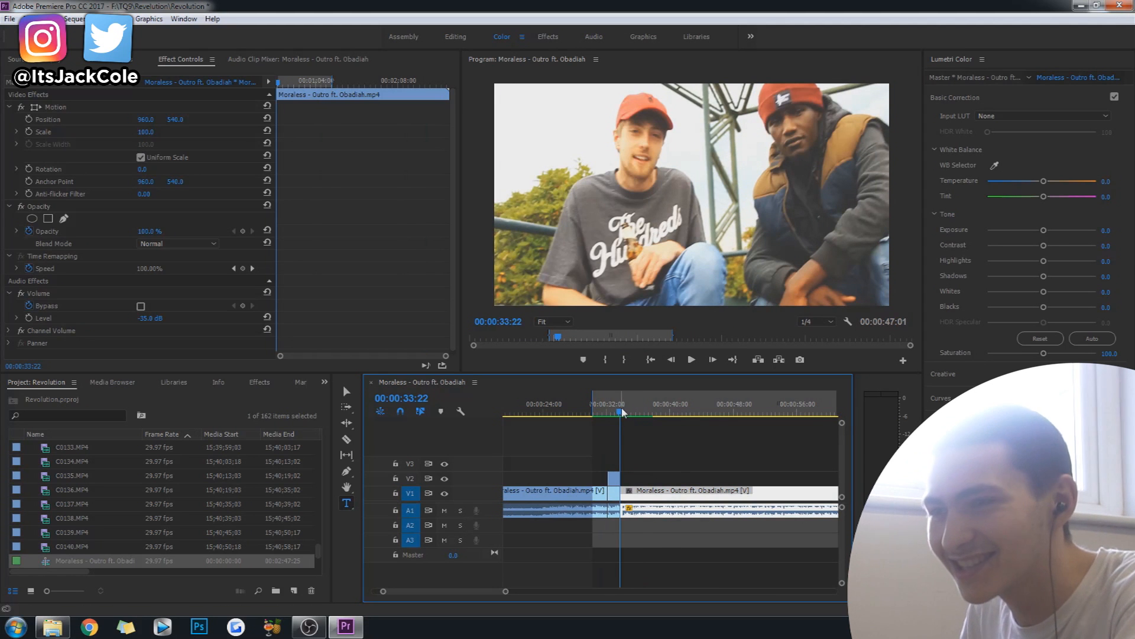
Split the V1 clip at about 00:00:44, at the start of the shot in front of the green wall.
left_click_drag(622, 413, 704, 434)
left_click(672, 360)
left_click(712, 360)
key("c")
left_click(702, 490, "shift")
Find the end frame of the green-wall shot and split the V1 clip there, at about 00:00:47.
left_click_drag(702, 412, 722, 414)
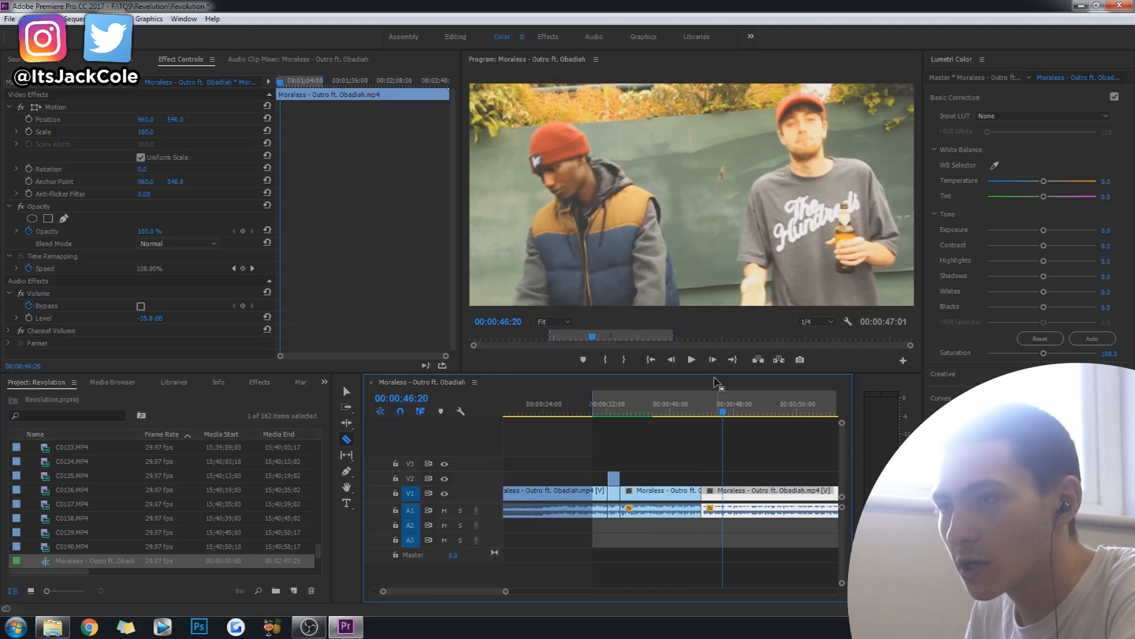
left_click(712, 360)
left_click(713, 360)
left_click(713, 360)
left_click(712, 360)
left_click(713, 360)
left_click(713, 360)
left_click(713, 360)
left_click(712, 360)
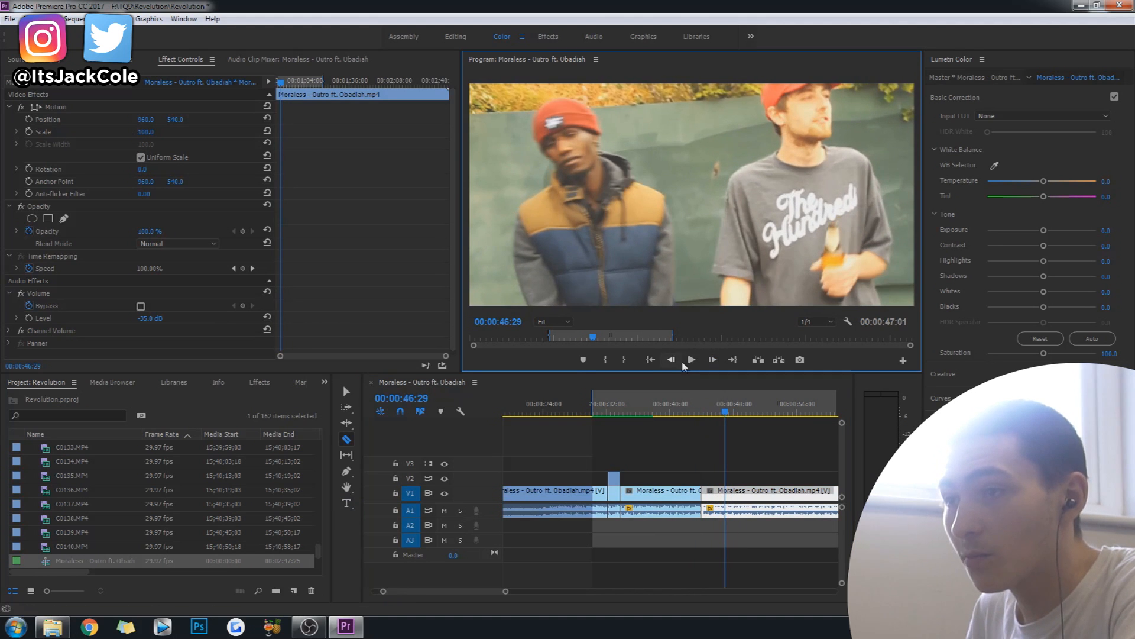
left_click(713, 362)
left_click(713, 362)
left_click(726, 490)
key("t")
Duplicate the isolated green-wall segment onto V2, directly above the original.
left_click_drag(725, 413, 714, 412)
left_click(719, 493)
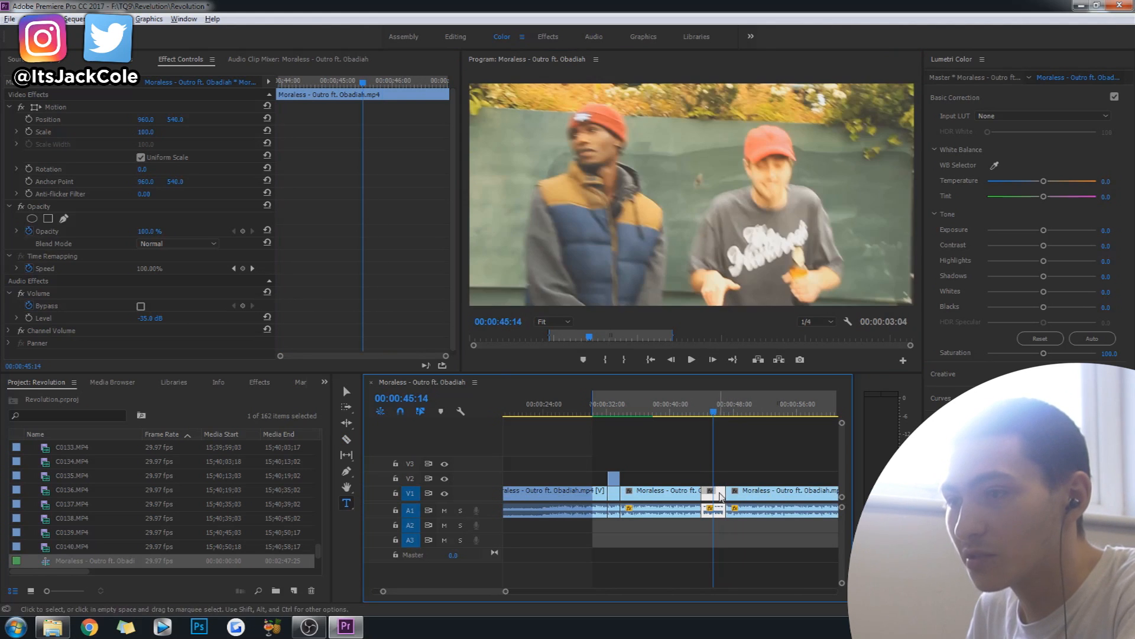
left_click_drag(720, 494, 719, 478)
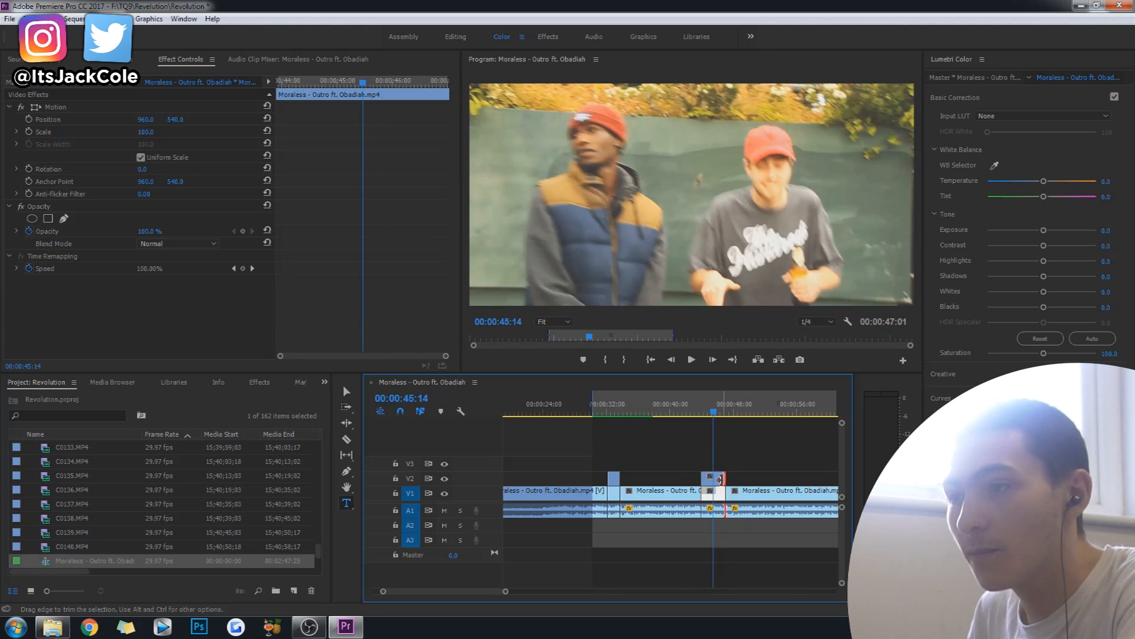
Save the project and add a rectangular opacity mask to the green-wall copy on V2 at its first frame.
left_click(716, 480)
left_click(702, 412)
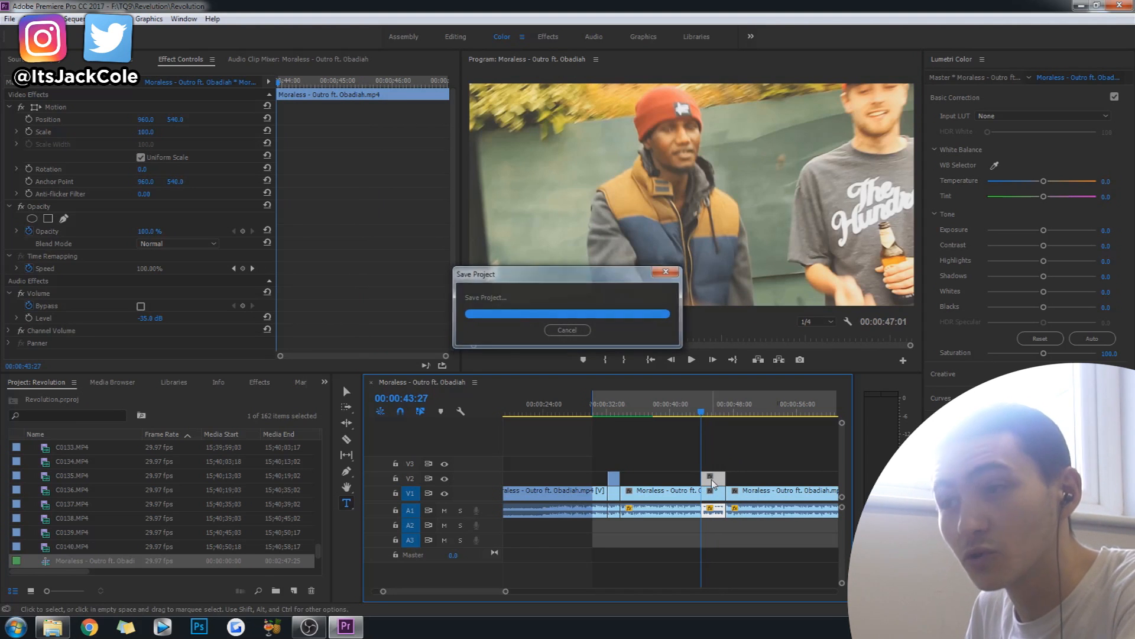
left_click(709, 416)
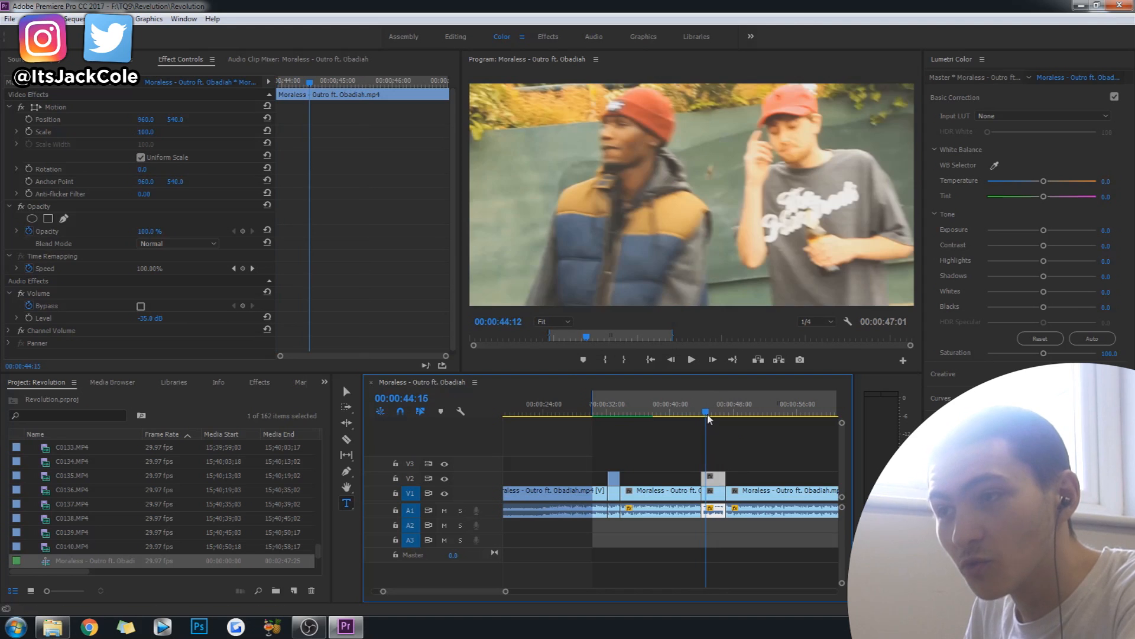
key("Up")
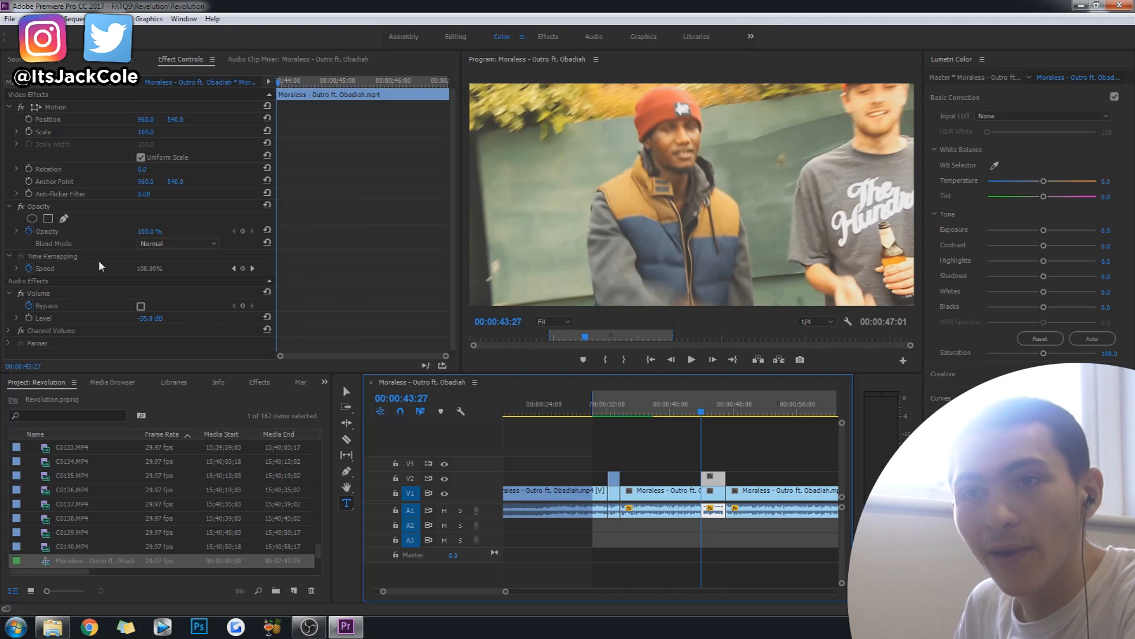
left_click(41, 207)
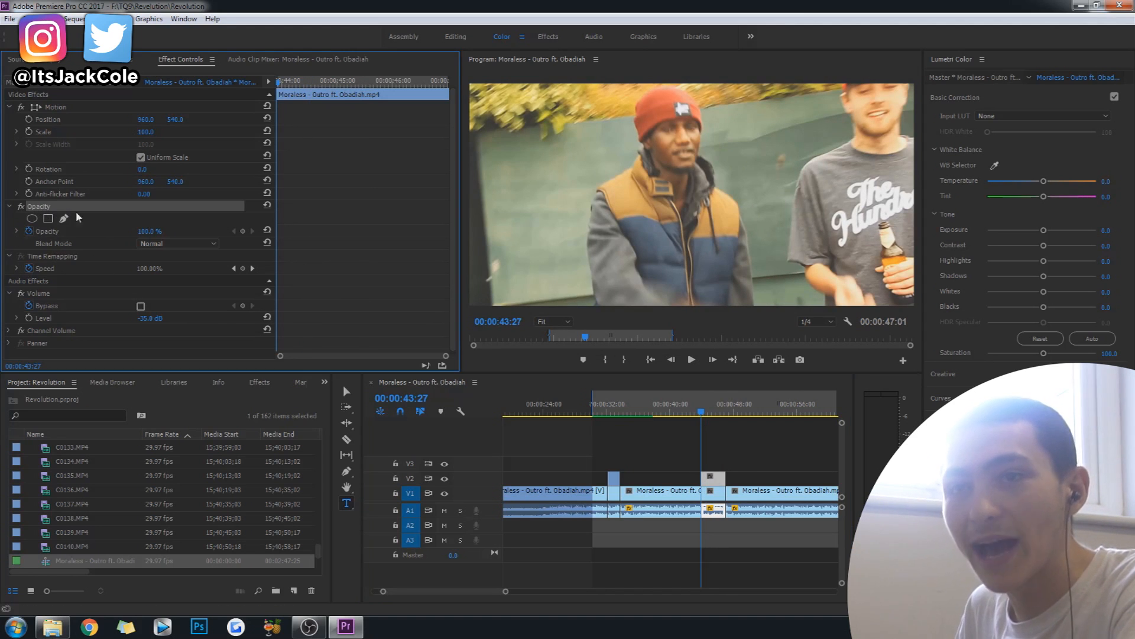
left_click(47, 218)
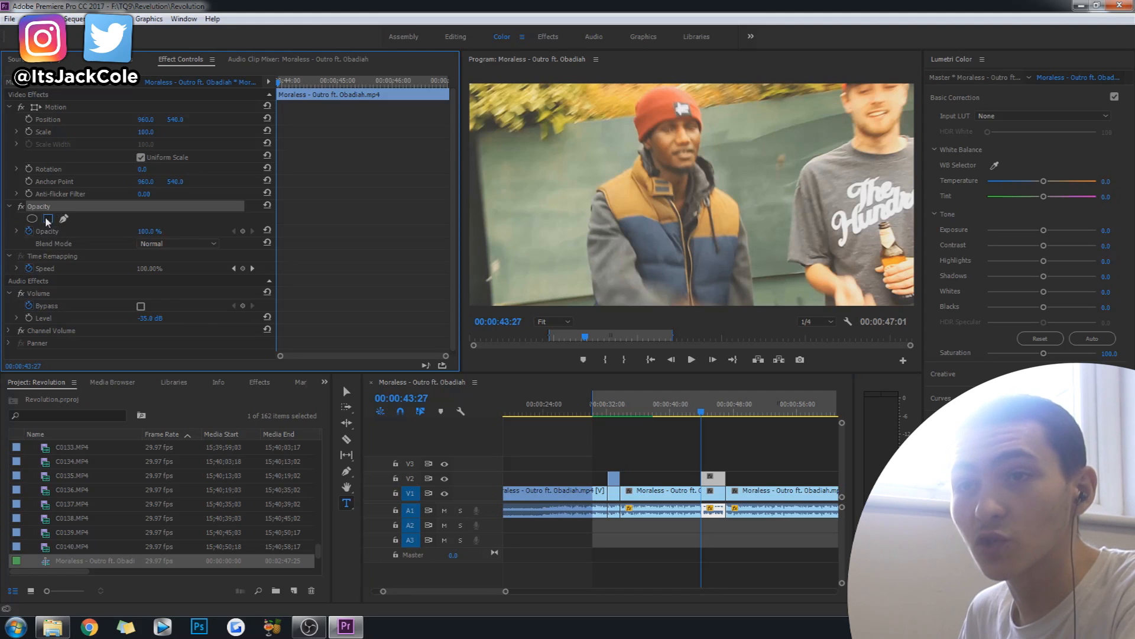
Pull the opacity mask's lower-left corner out past the lower-left corner of the video frame.
left_click(551, 321)
left_click(576, 379)
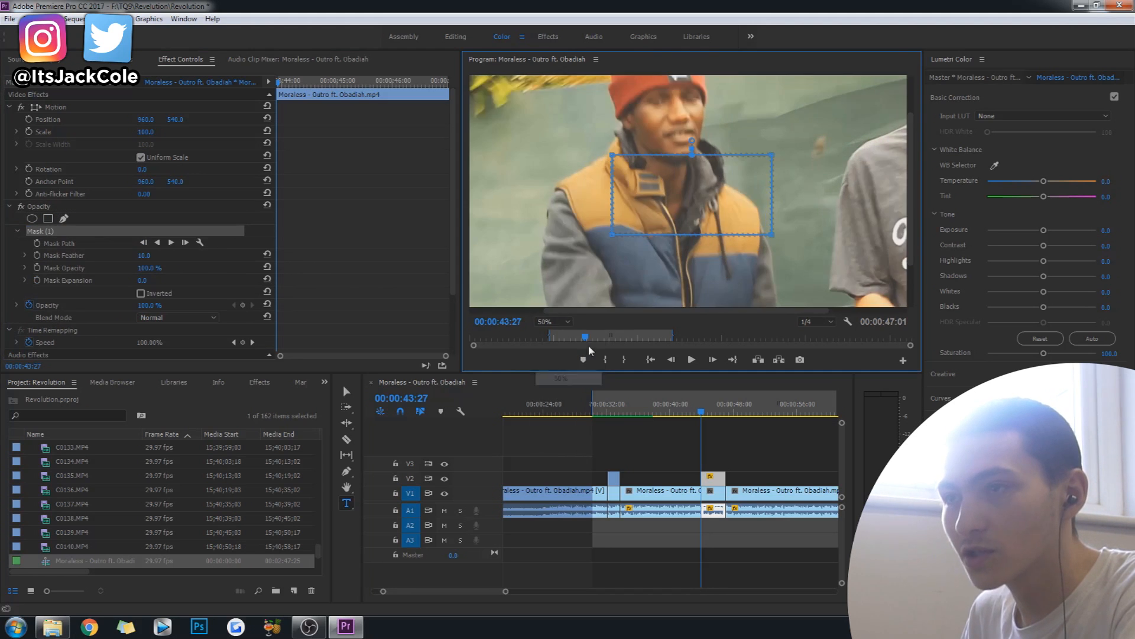
left_click(550, 321)
left_click(563, 418)
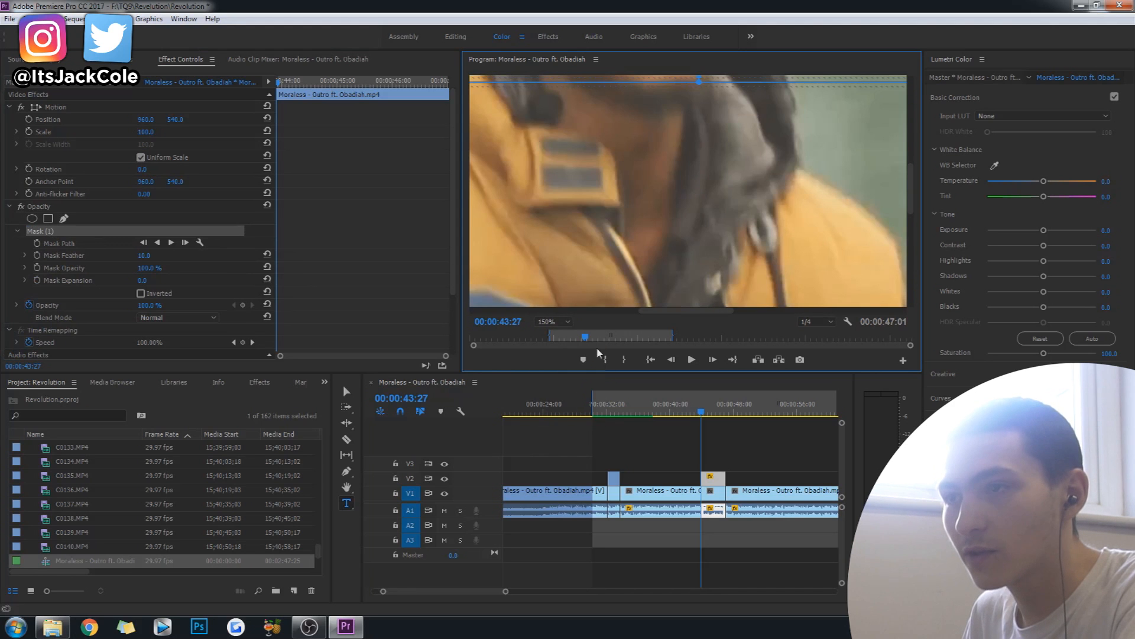
left_click(556, 322)
left_click(578, 341)
left_click(551, 321)
left_click(567, 357)
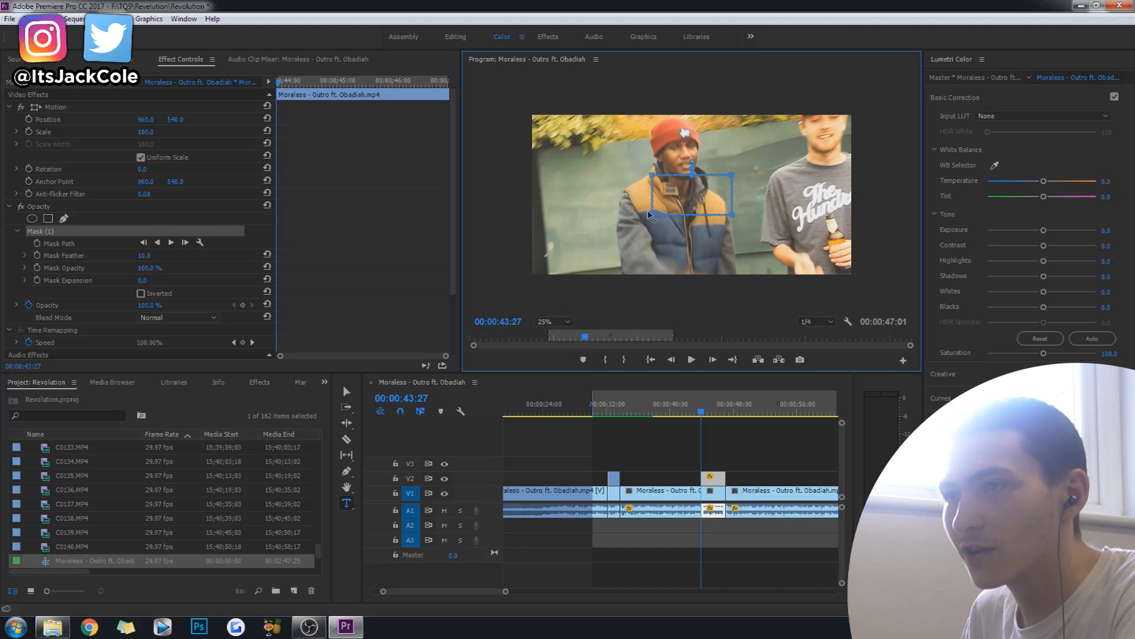
left_click_drag(606, 265, 517, 287)
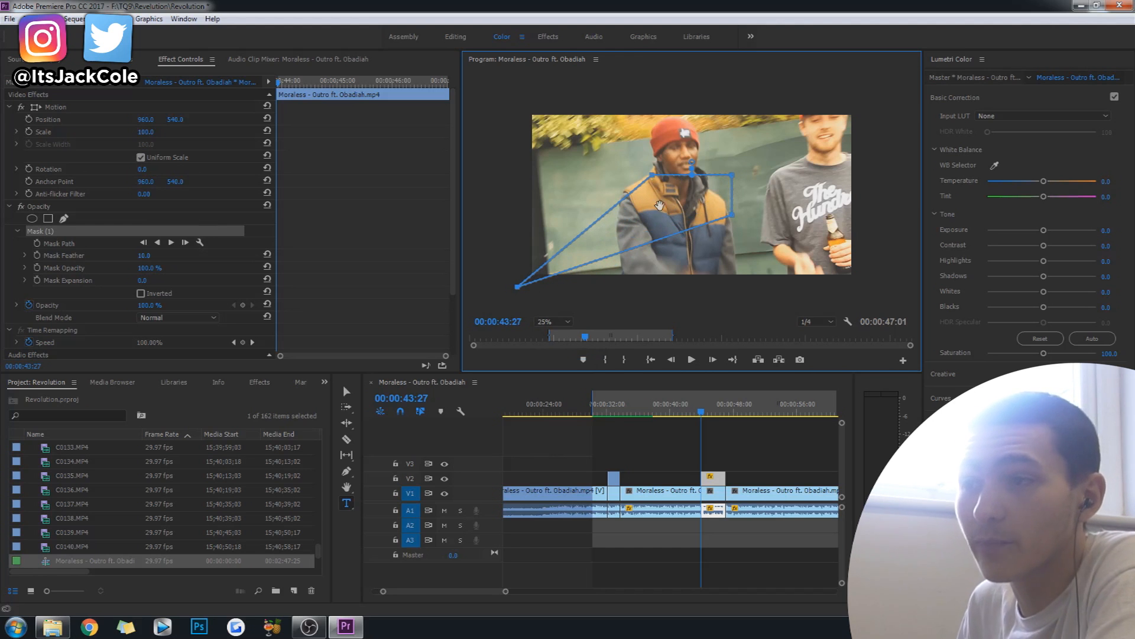
Pull the mask's upper-left corner above the frame and its lower-right corner past the frame's upper-right, shaping a diagonal band.
mouse_move(701, 414)
left_mouse_down()
mouse_move(719, 422)
mouse_move(702, 420)
left_mouse_up()
left_click(653, 179)
left_click_drag(653, 179, 688, 65)
mouse_move(702, 418)
left_mouse_down()
mouse_move(726, 424)
mouse_move(702, 420)
left_mouse_up()
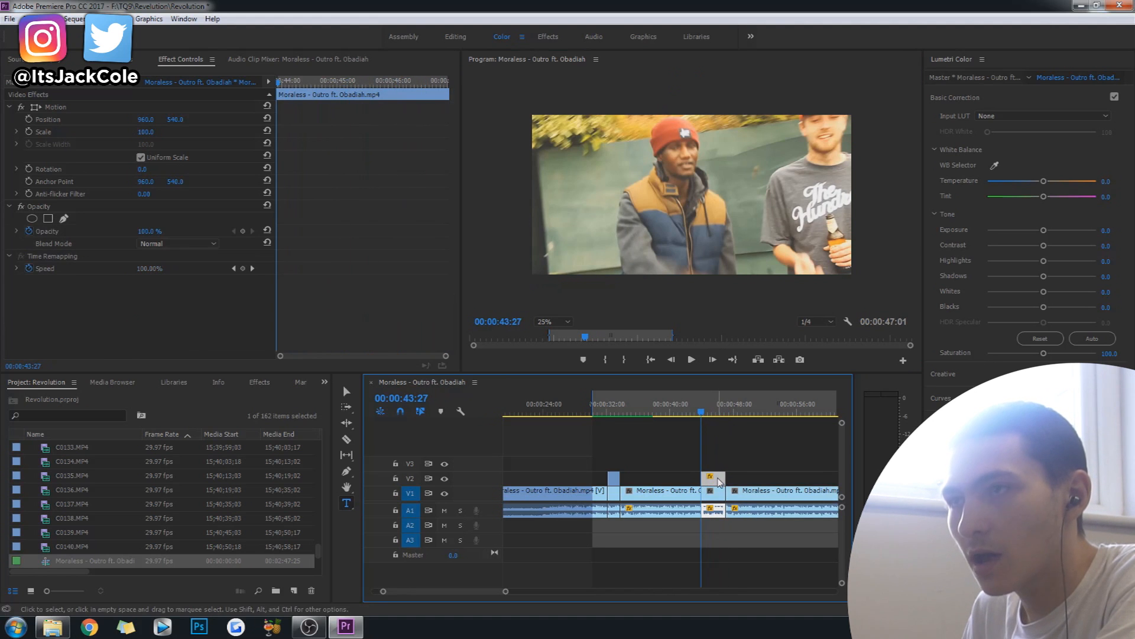
left_click(42, 207)
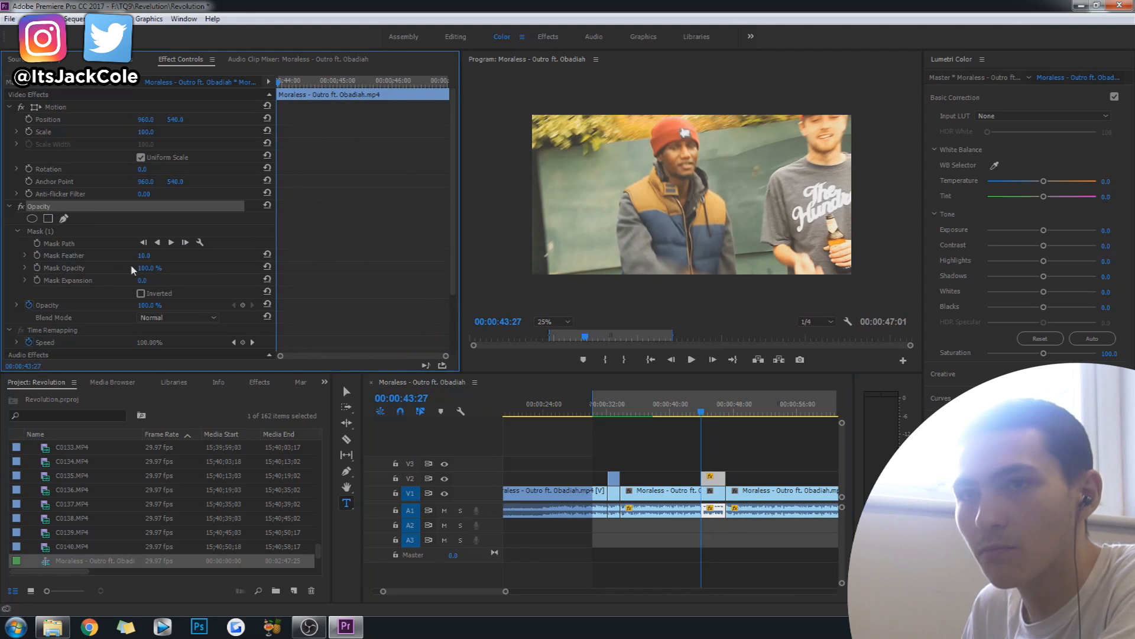
left_click(62, 235)
left_click_drag(735, 215, 846, 77)
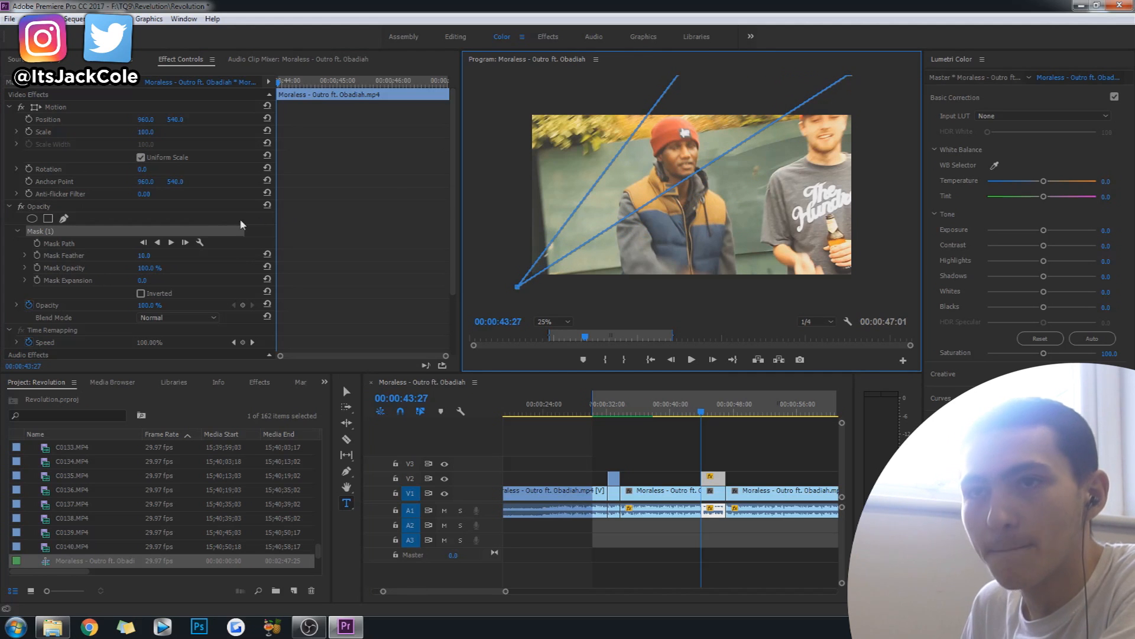
Set the mask's feather to 150 and scale the V2 copy up to 139.
left_click(50, 206)
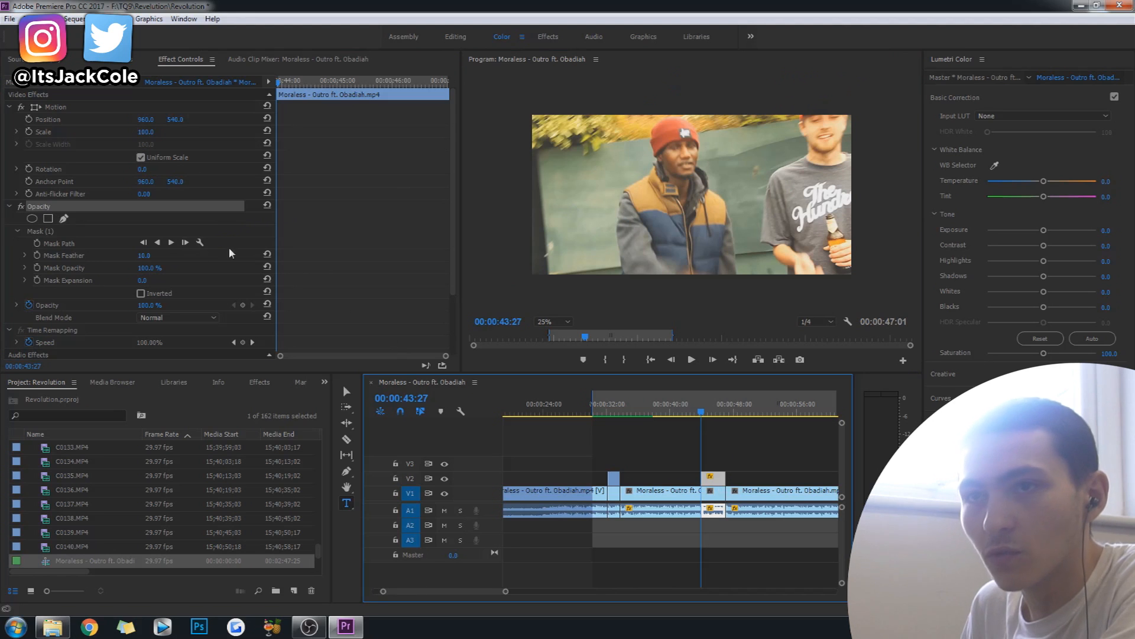
left_click(68, 232)
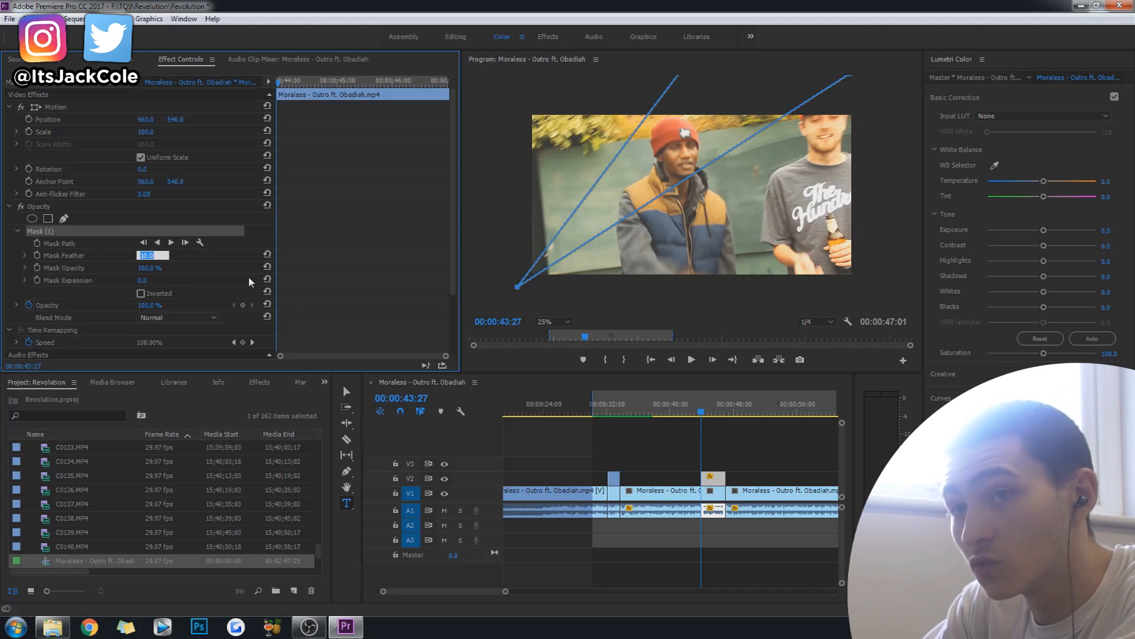
type("150")
key("Return")
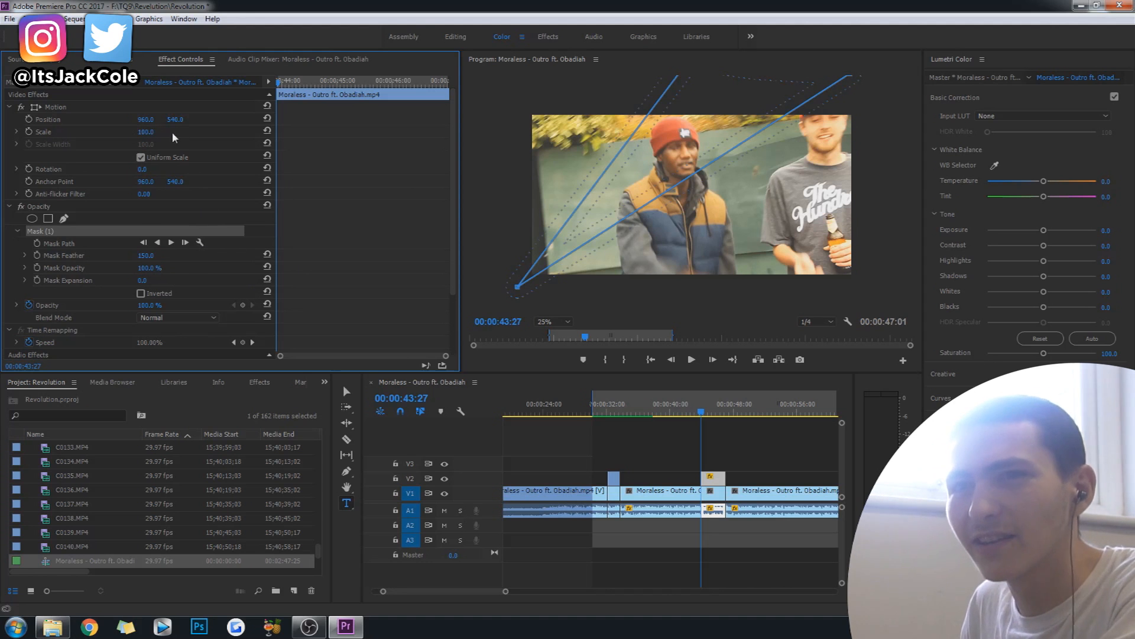
left_click(155, 132)
left_click_drag(146, 132, 169, 131)
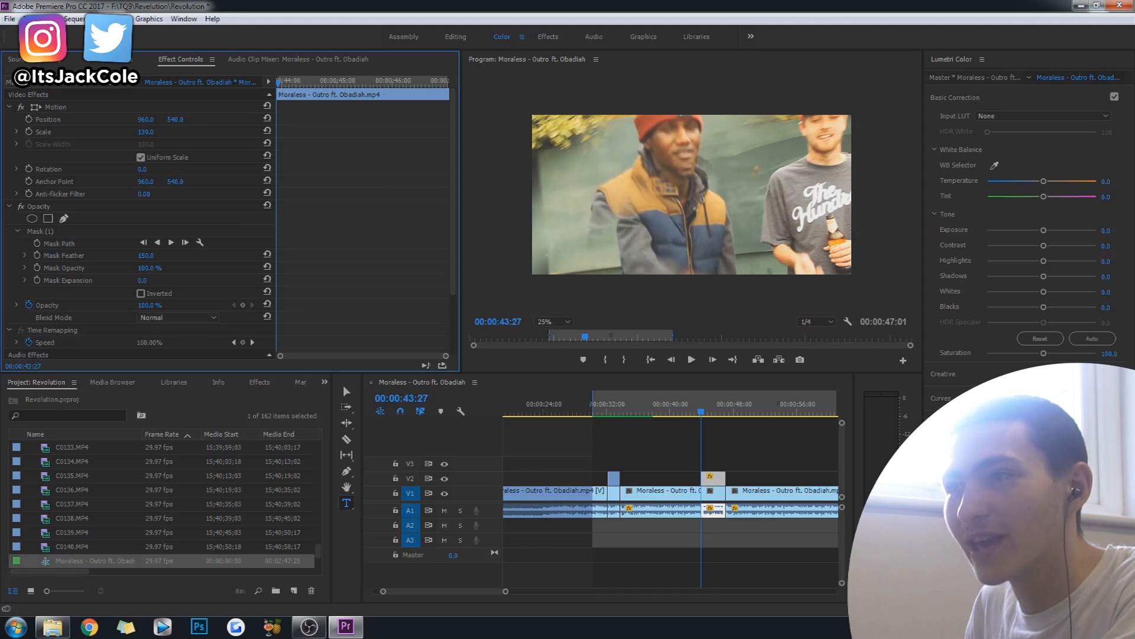
Mark an in point at about 00:00:41 and an out point at 00:00:49:10, and render that range for playback.
left_click(684, 414)
key("i")
left_click(749, 413)
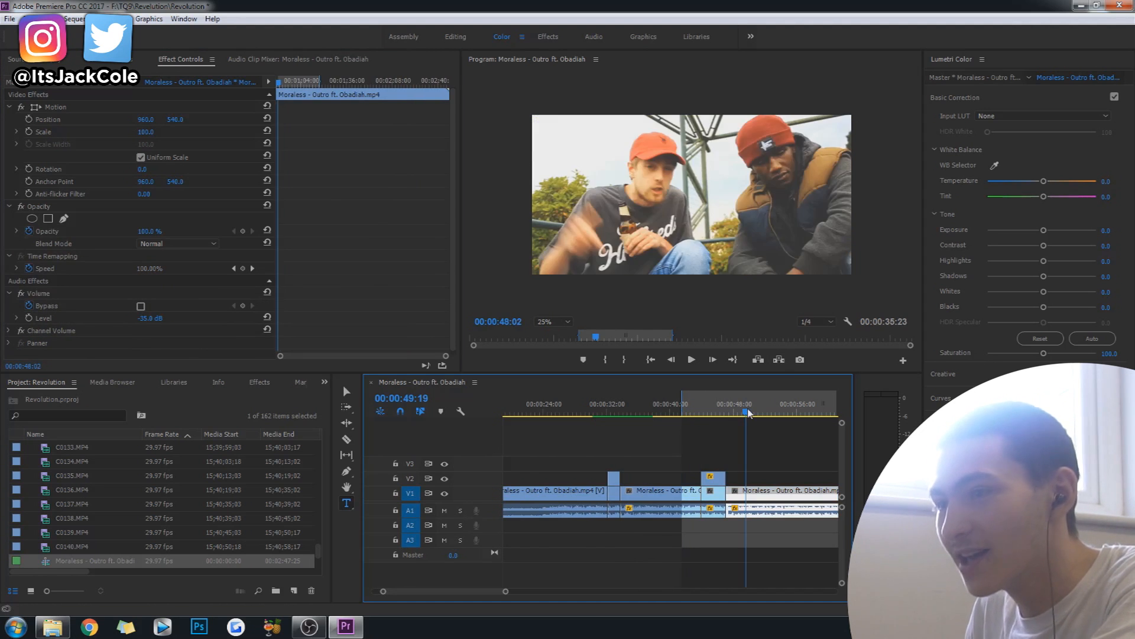
left_click(745, 414)
key("o")
left_click(75, 19)
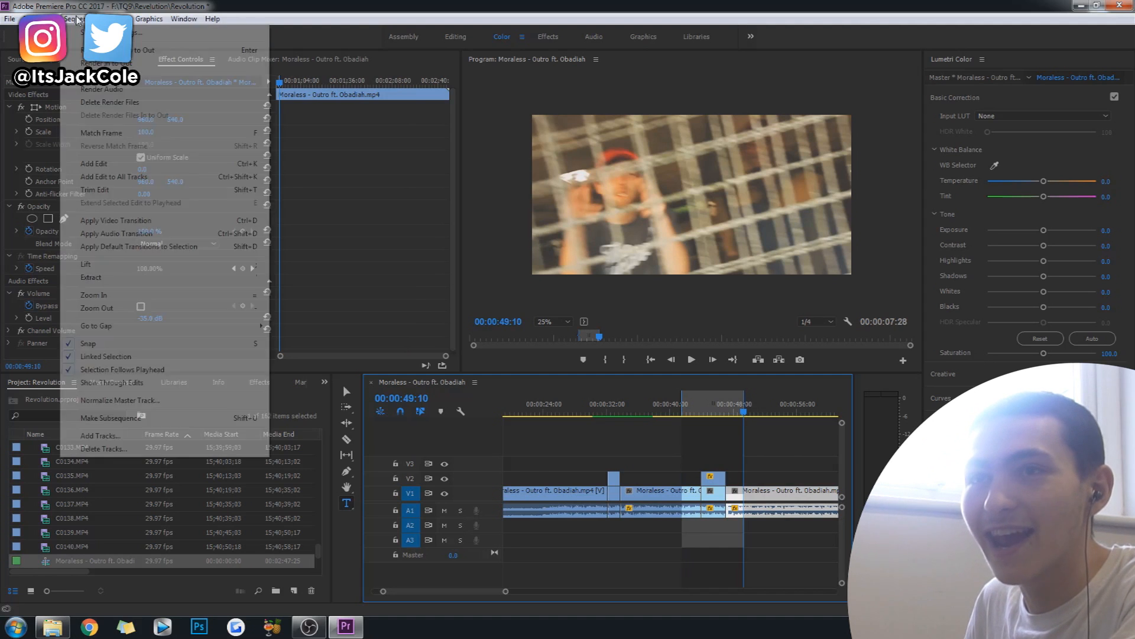
left_click(98, 64)
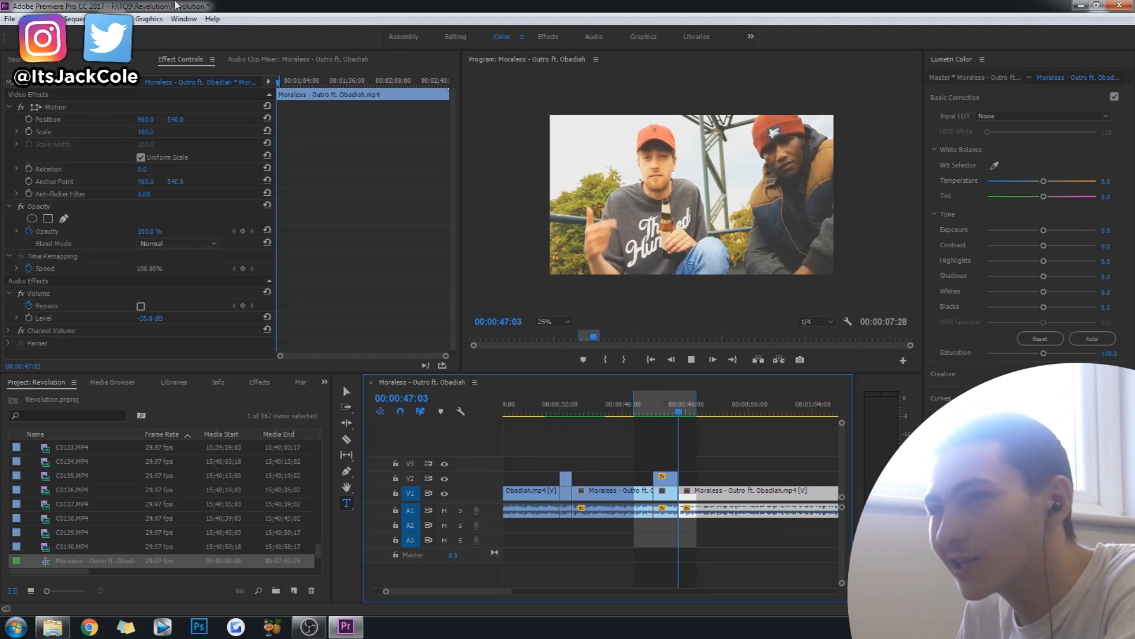
key("space")
Reduce the V2 copy's mask feather to 0 and shift the diagonal mask up and to the left.
left_click(659, 412)
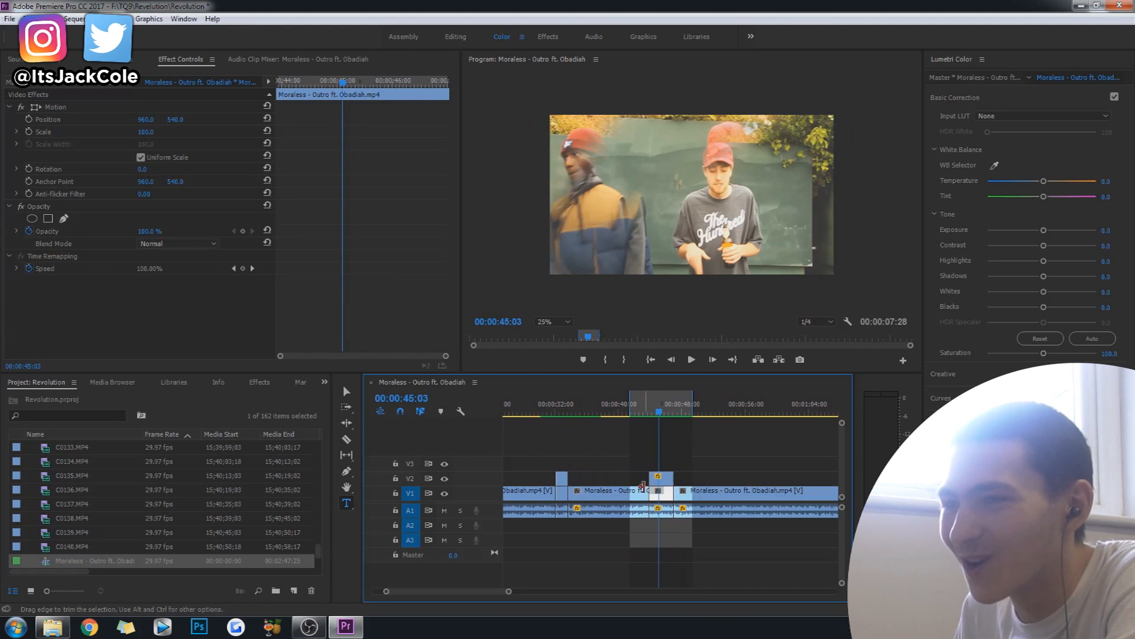
left_click(667, 482)
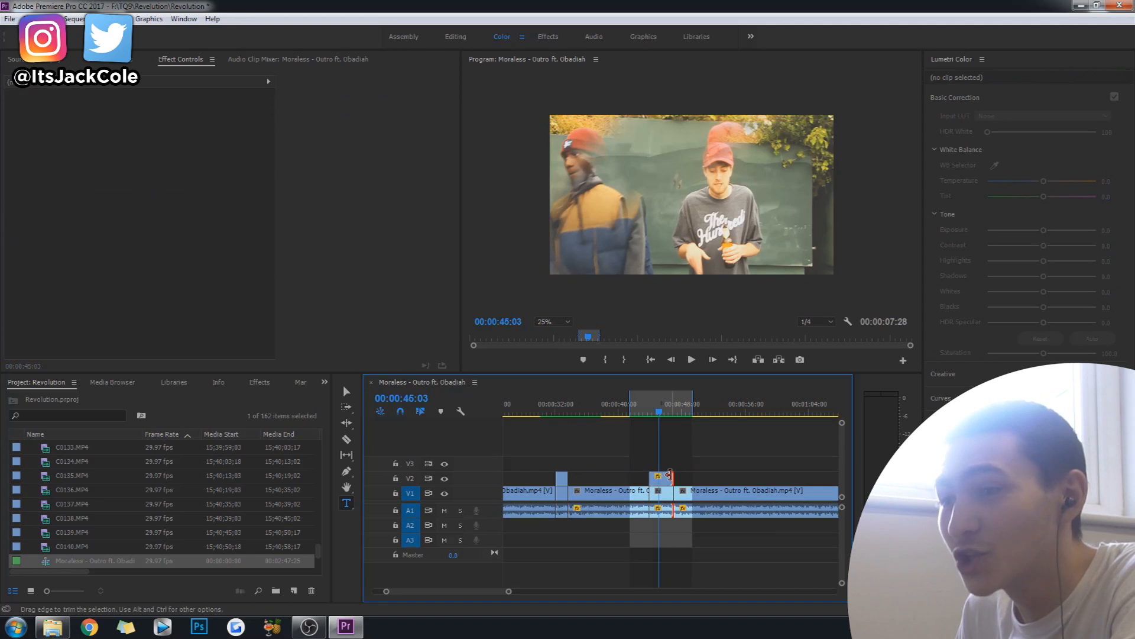
left_click(664, 476)
left_click(52, 107)
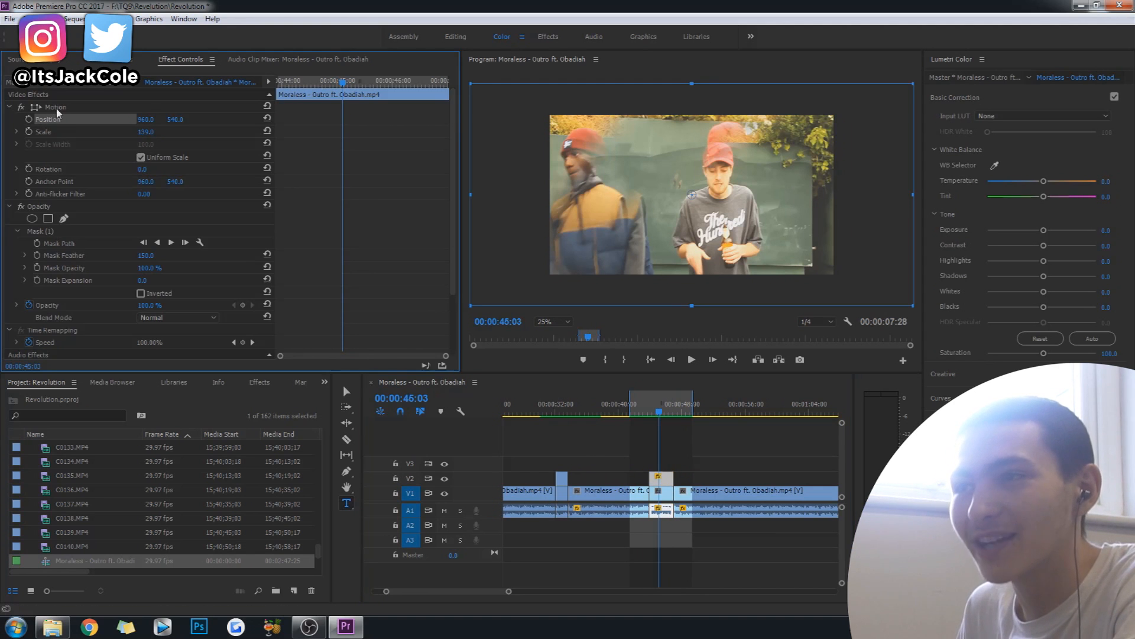
left_click(54, 231)
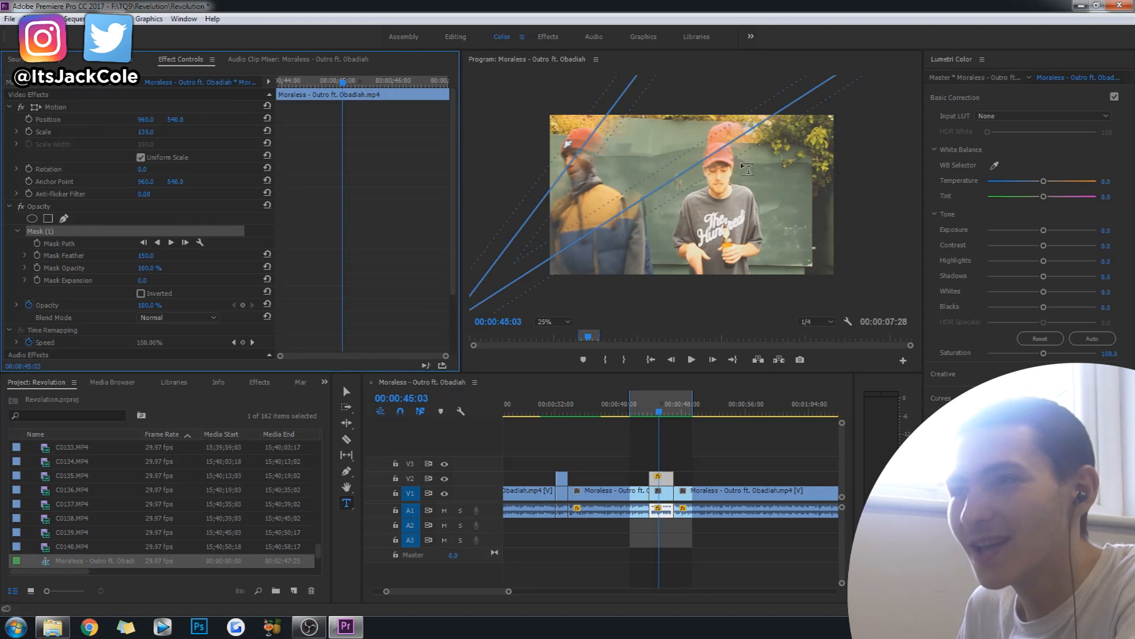
left_click_drag(147, 255, 177, 256)
left_click_drag(648, 141, 605, 93)
Replay the masked green-wall section from about 00:00:42 to check the hard-edged overlay.
left_click(637, 410)
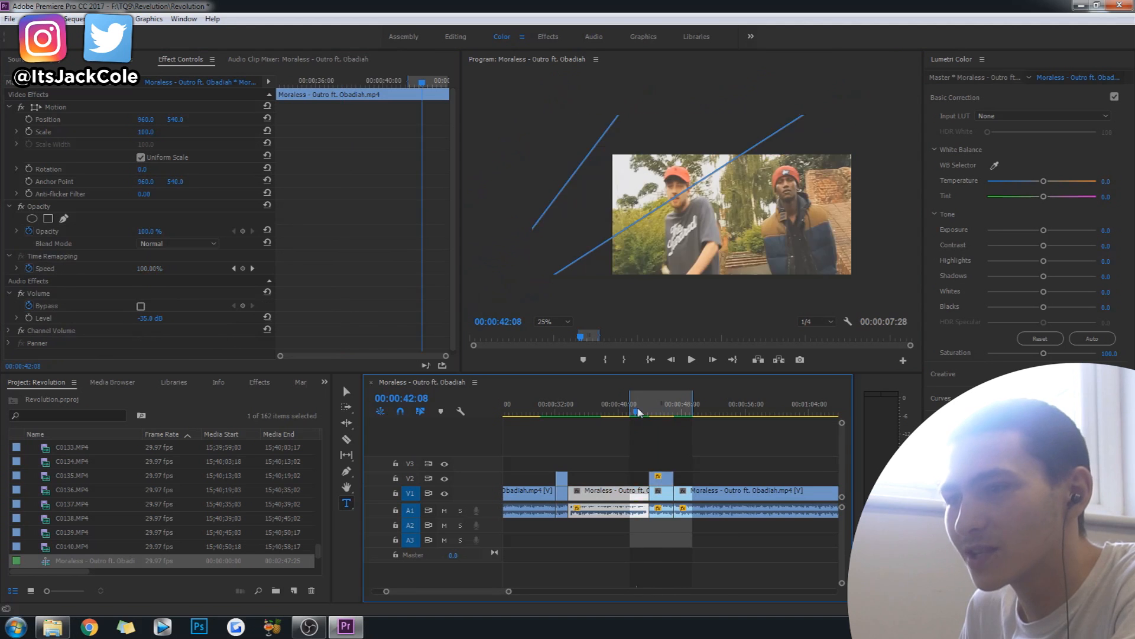
key("space")
scroll(765, 473, "up", 1)
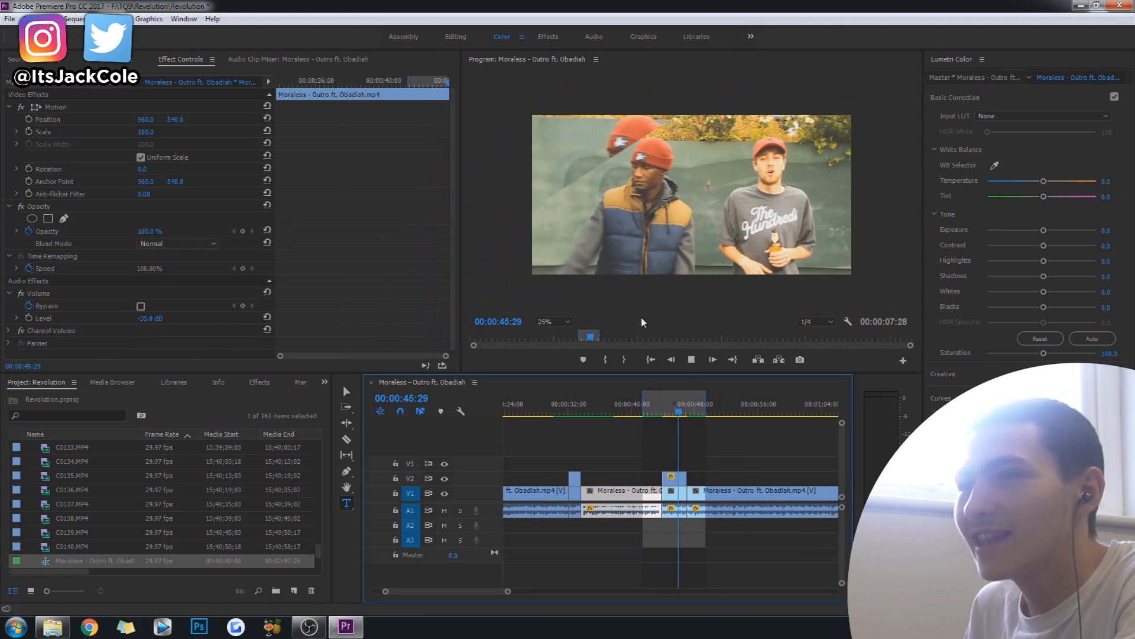
key("space")
Move the V2 copy's diagonal mask right, over the head of the man in the grey T-shirt, and replay the section.
left_click(674, 478)
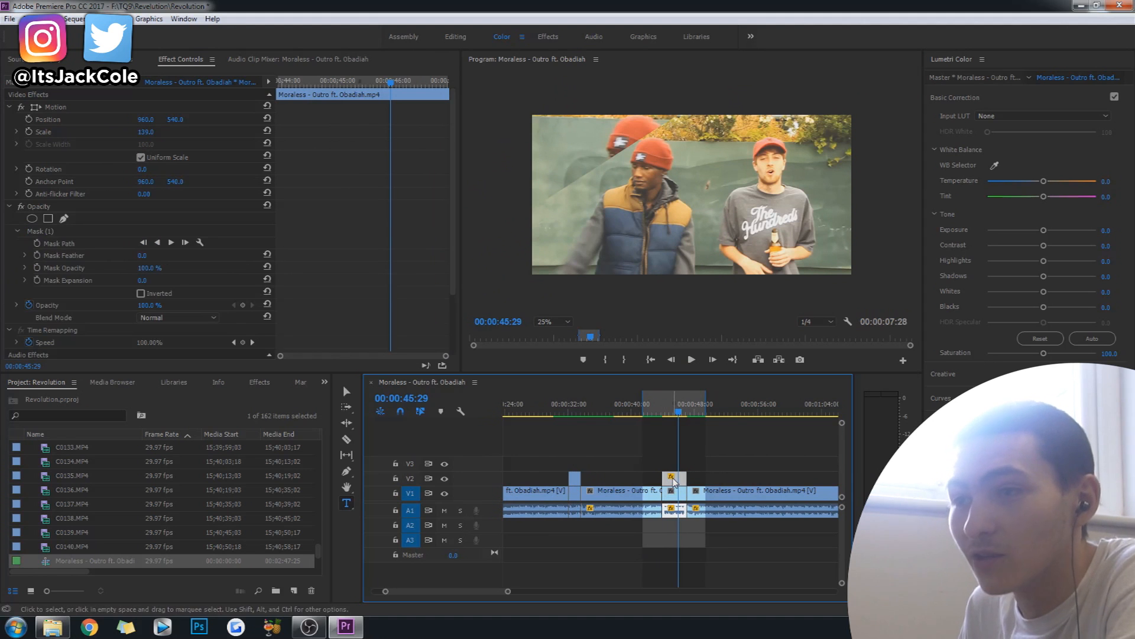
left_click(70, 234)
left_click_drag(642, 90, 784, 91)
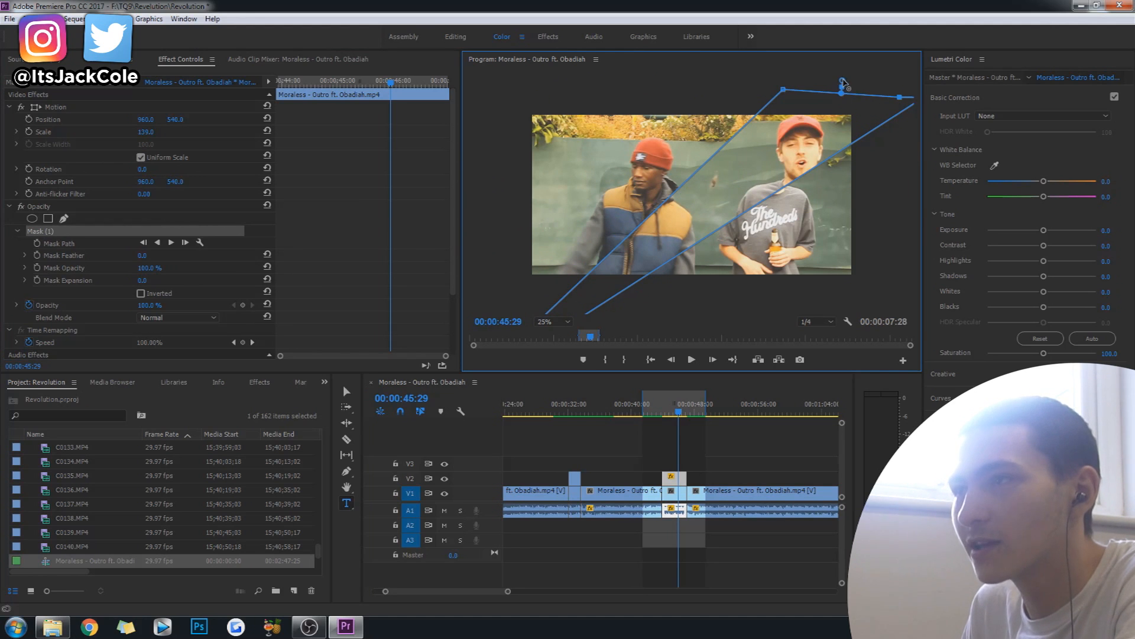
left_click_drag(844, 84, 888, 80)
left_click(699, 472)
left_click(648, 411)
key("space")
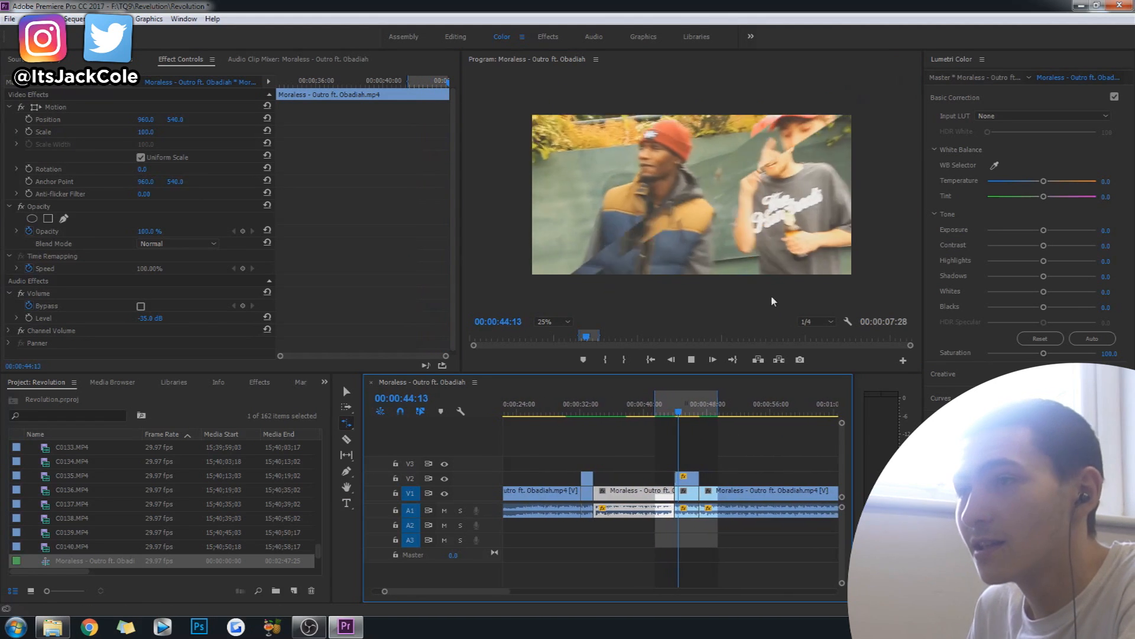
key("space")
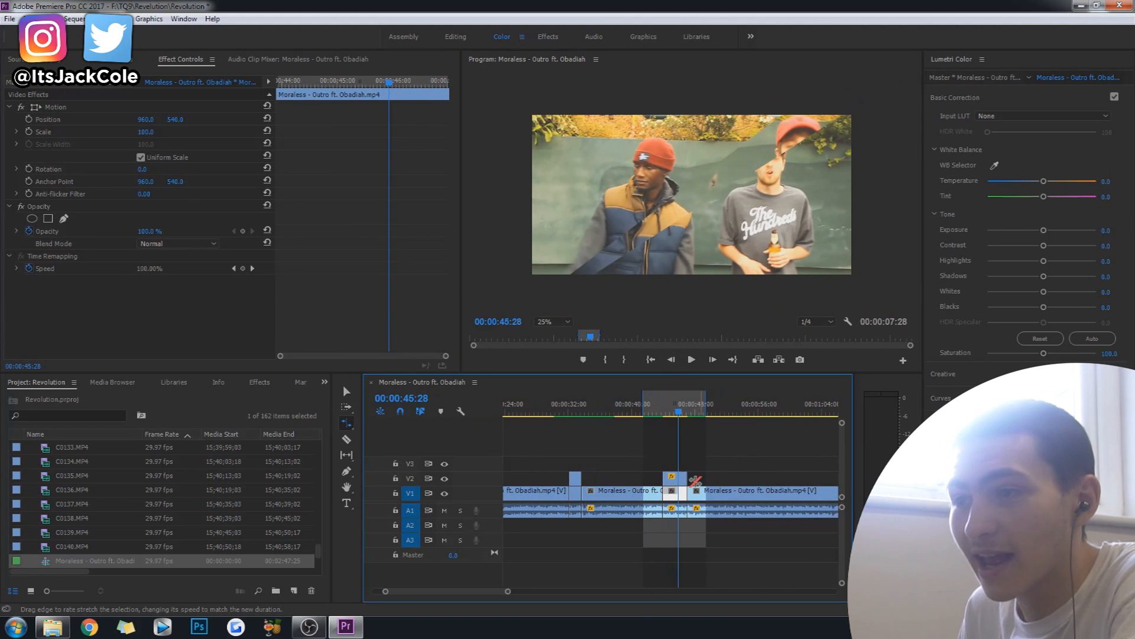
Raise the V2 copy's mask feather to about 86 and replay the green-wall section.
left_click(683, 478)
left_click(140, 259)
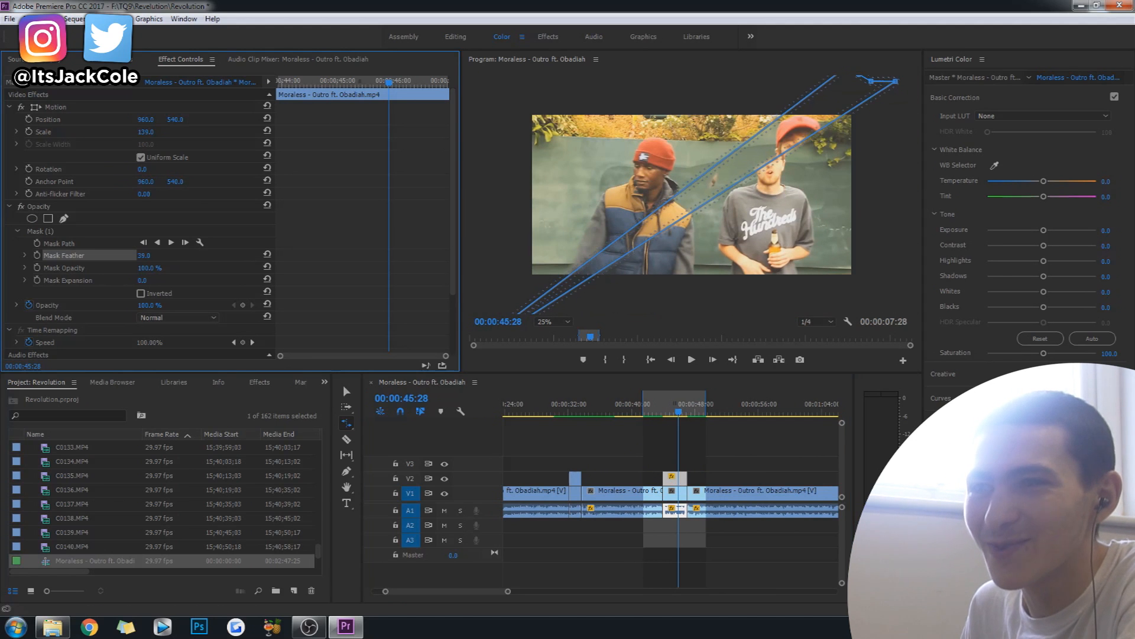
left_click_drag(143, 257, 188, 300)
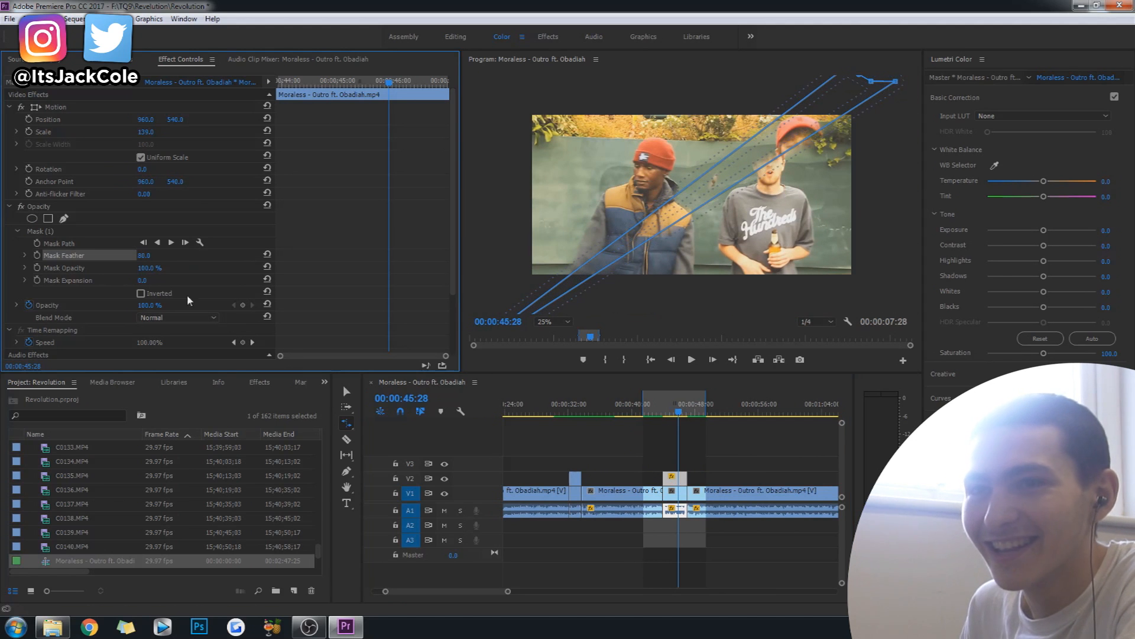
left_click(660, 403)
key("space")
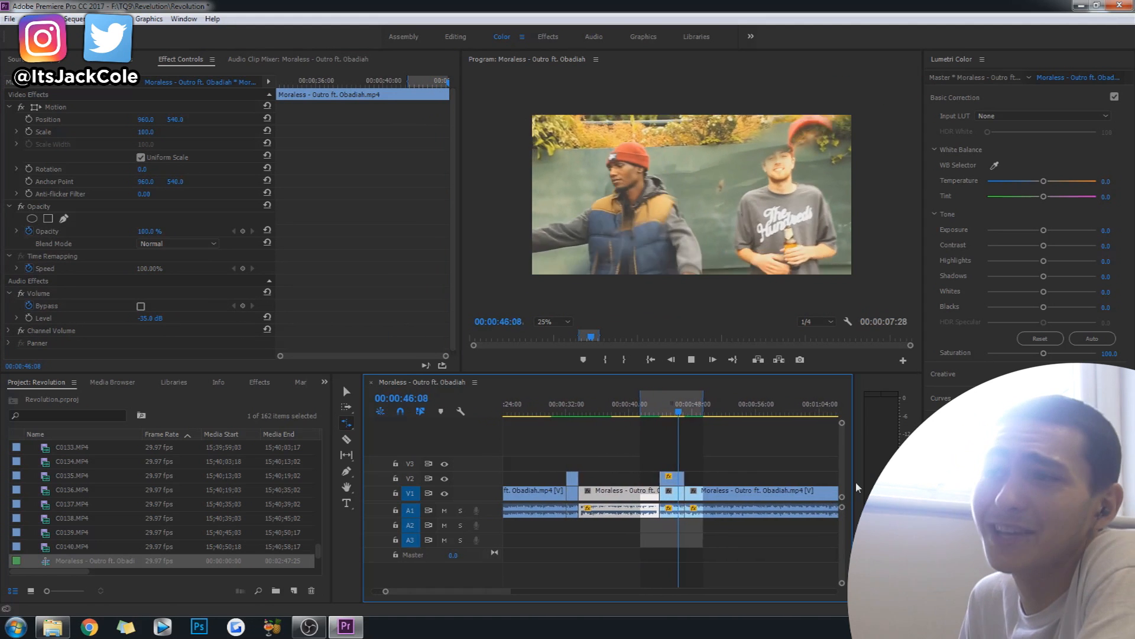
key("space")
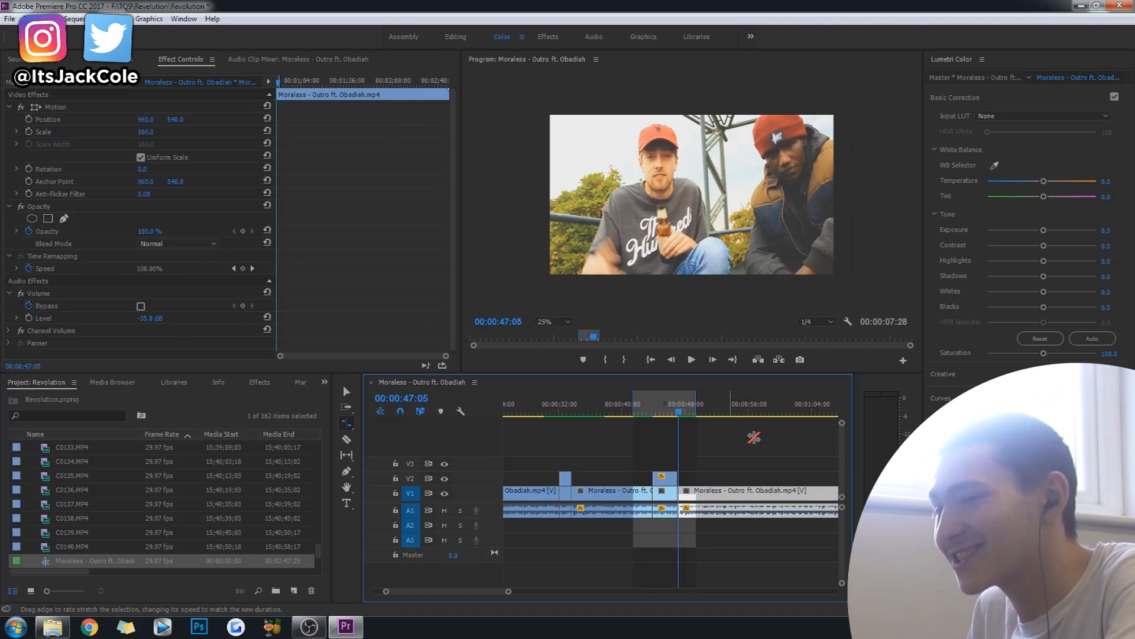
Mark the first overlay section from 00:00:31:07 to about 00:00:35 and play it.
left_click(555, 411)
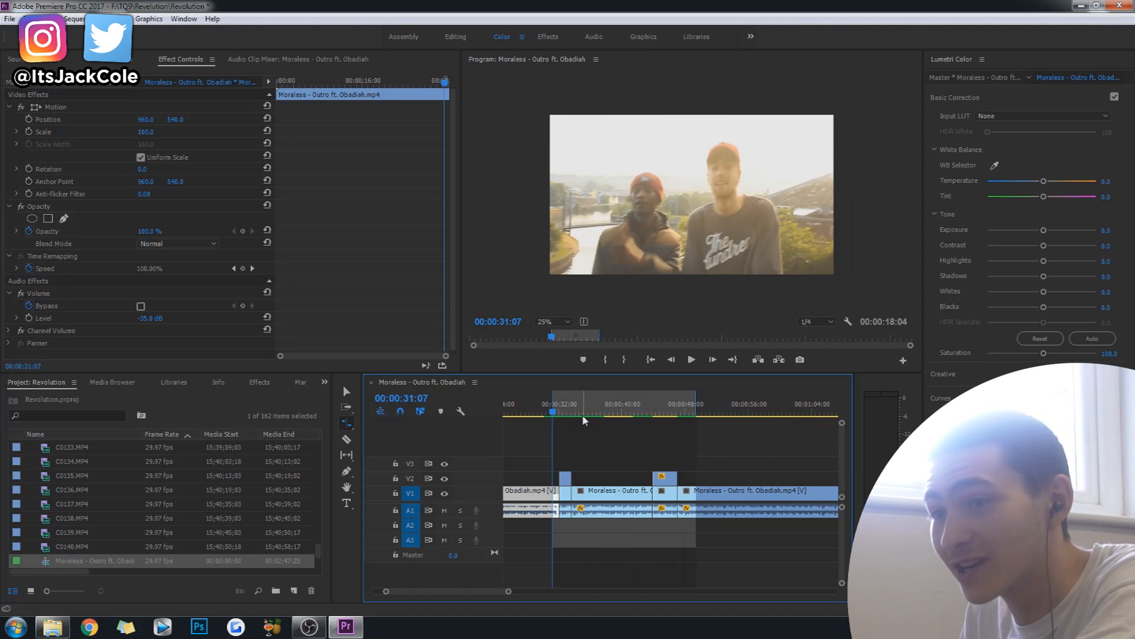
left_click(584, 411)
key("space")
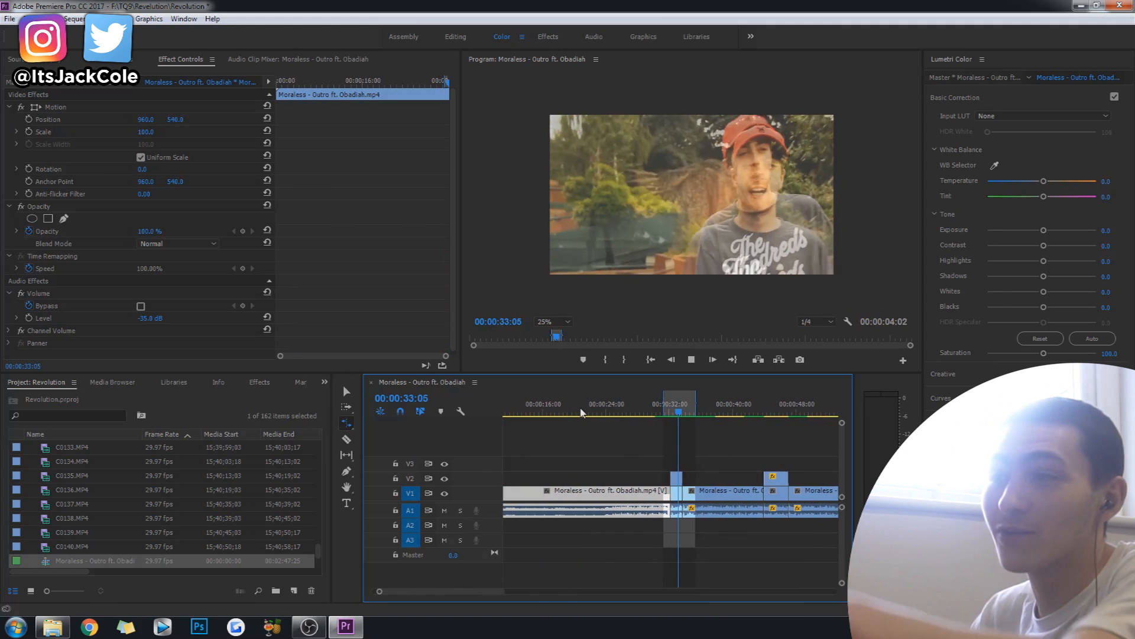
Mark the green-wall overlay section from about 00:00:43 as a 00:00:05:17 range and play it.
key("space")
left_click_drag(760, 413, 751, 413)
key("i")
left_click(795, 415)
key("o")
key("space")
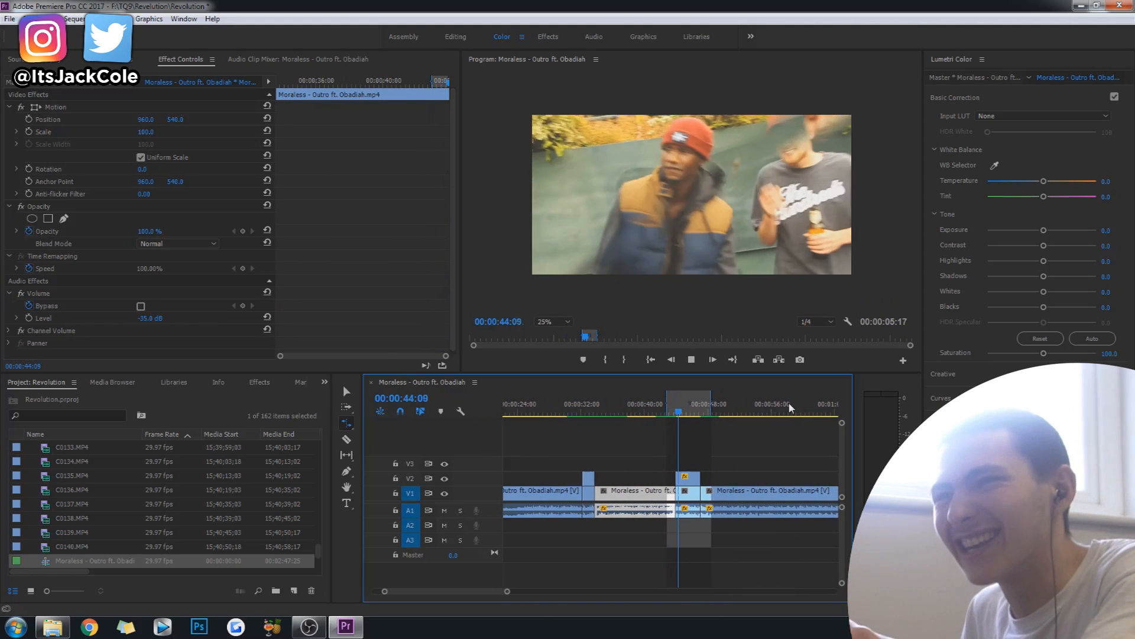
key("space")
Stretch the upper edge of the V2 copy's mask up and outward past the red cap of the man in the grey T-shirt.
left_click(690, 478)
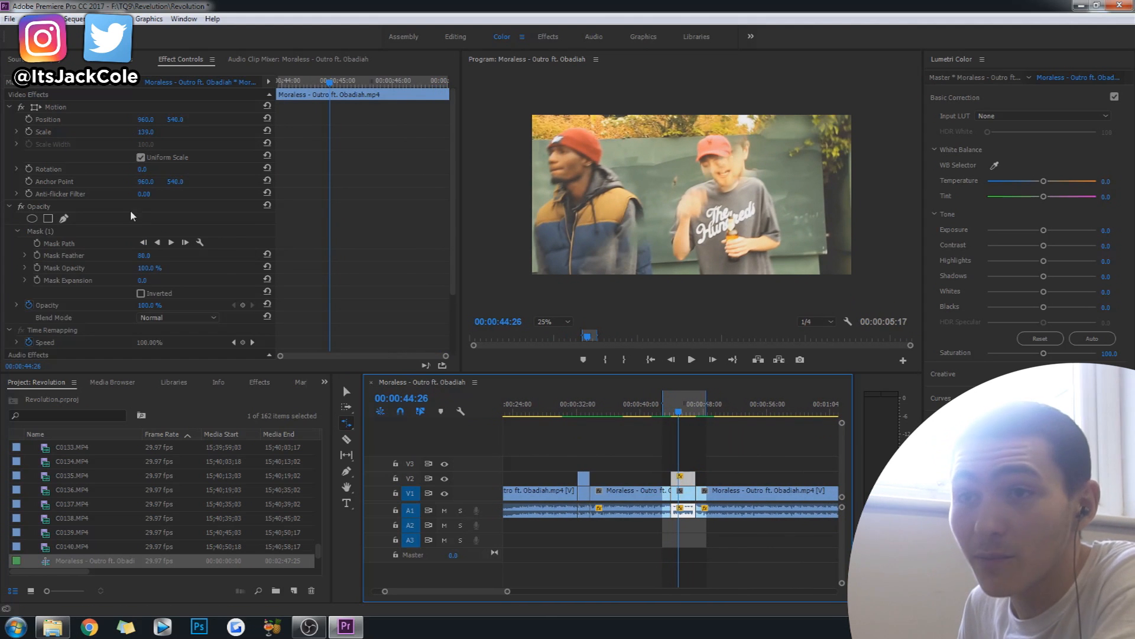
left_click(66, 253)
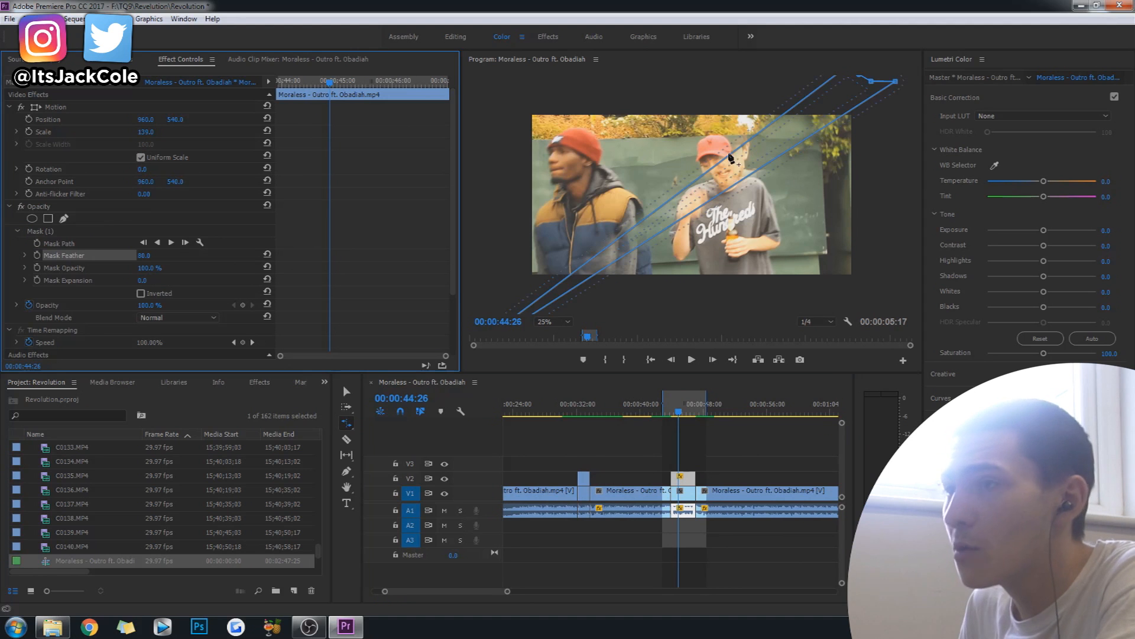
left_click_drag(734, 155, 672, 112)
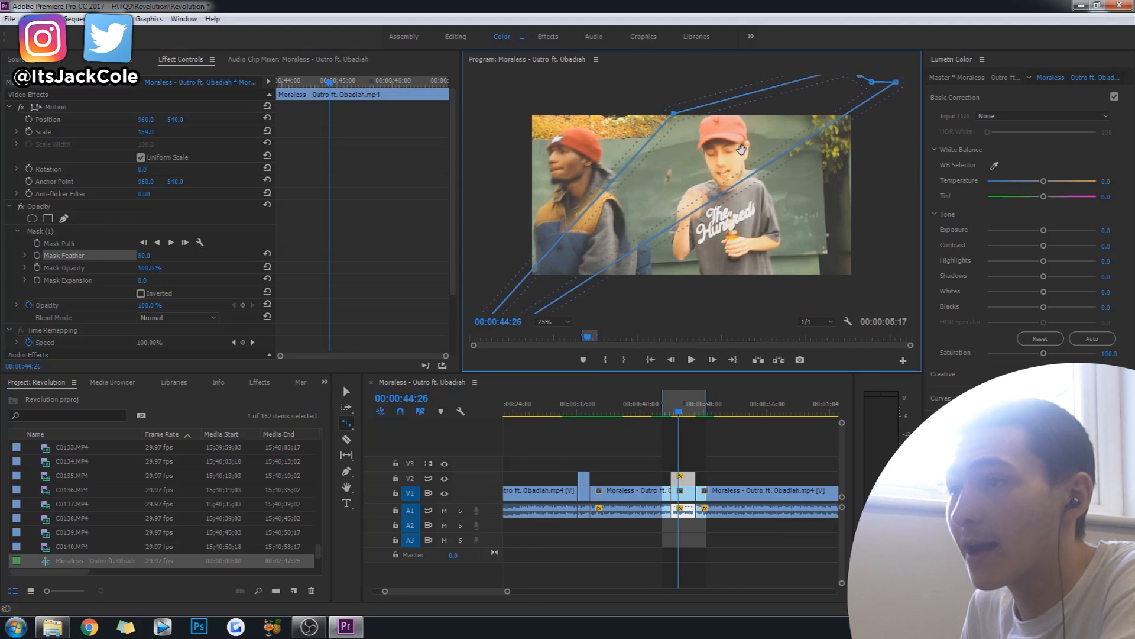
Replay the green-wall section from about 00:00:43 with the reshaped mask and save the project.
left_click(668, 412)
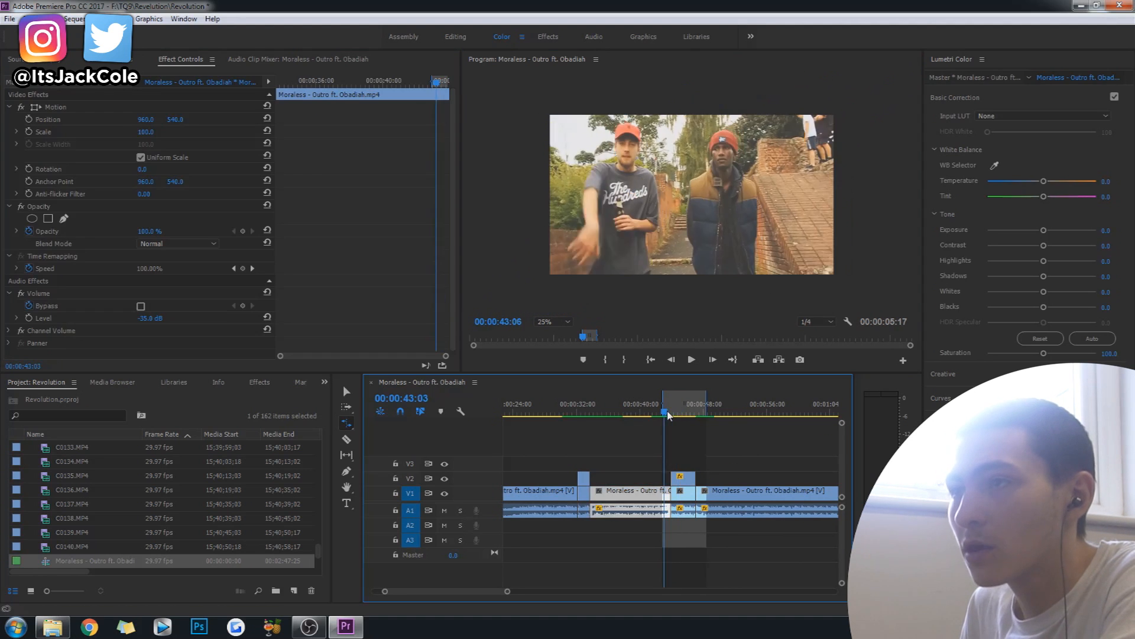
left_click_drag(668, 412, 665, 413)
key("space")
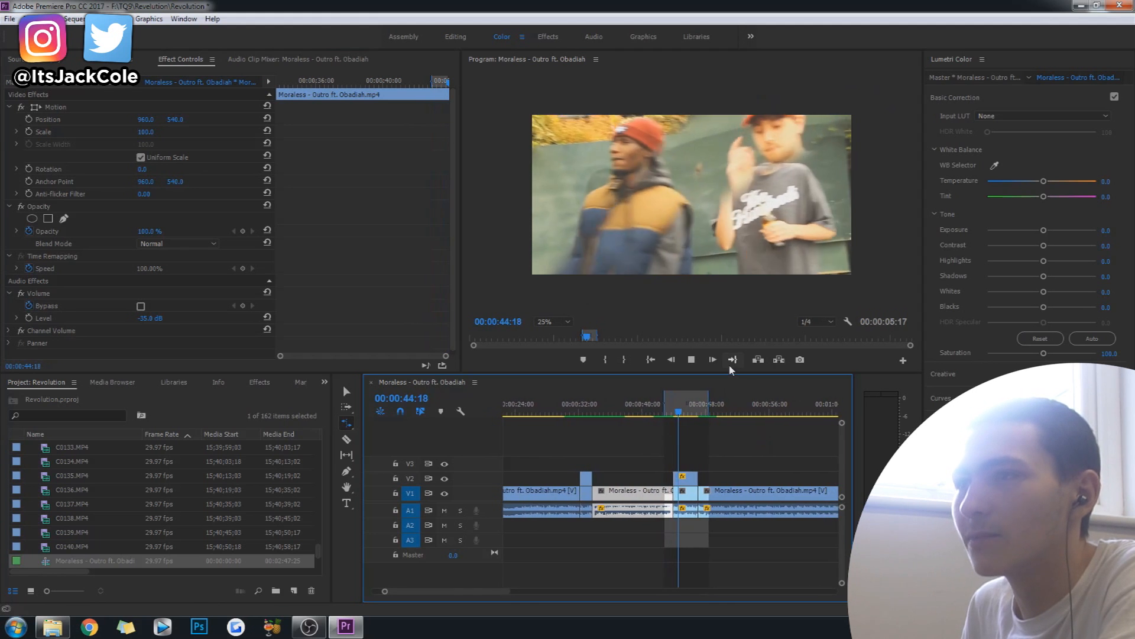
key("space")
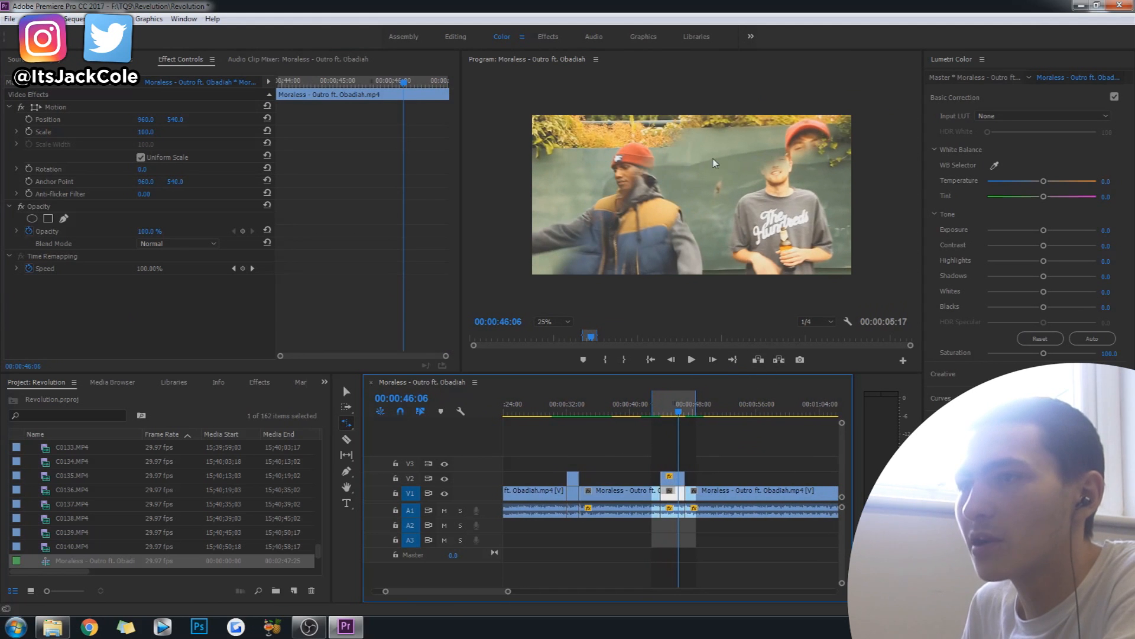
key("space")
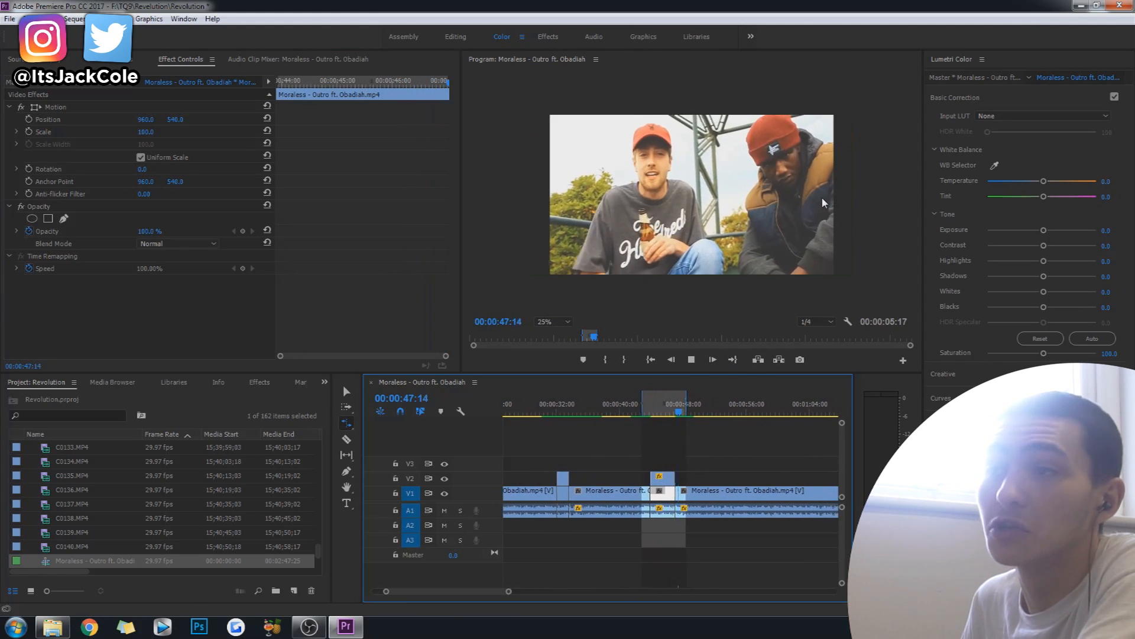
key("space")
key("ctrl+s")
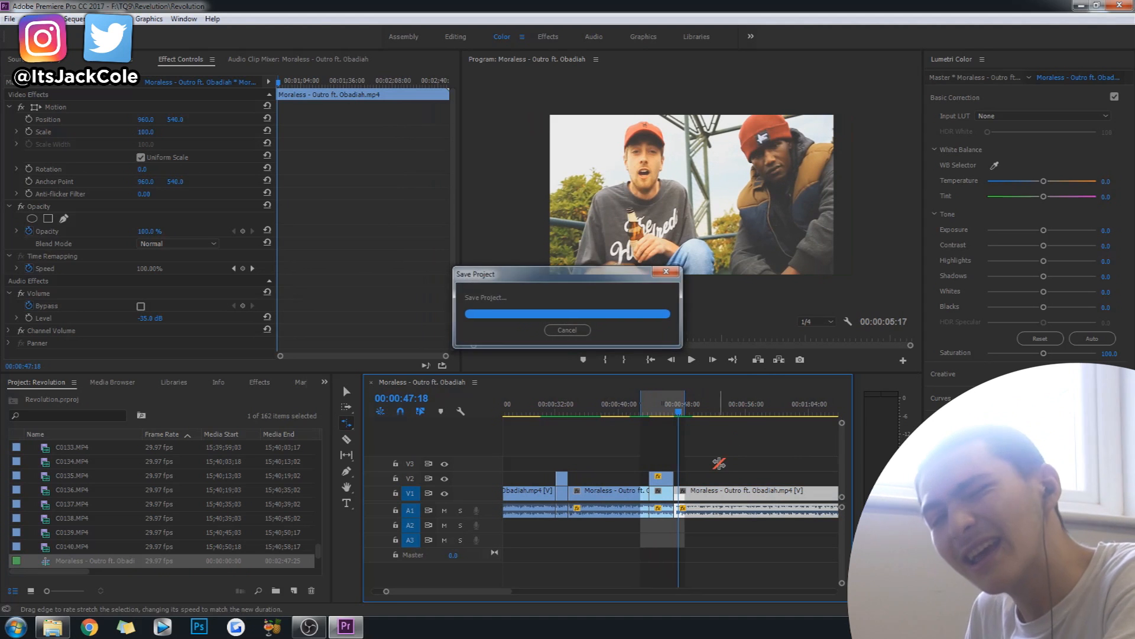
Go to the shot starting at 00:01:13:22 and play it to about 00:01:15.
left_click_drag(509, 592, 561, 603)
left_click_drag(642, 411, 691, 423)
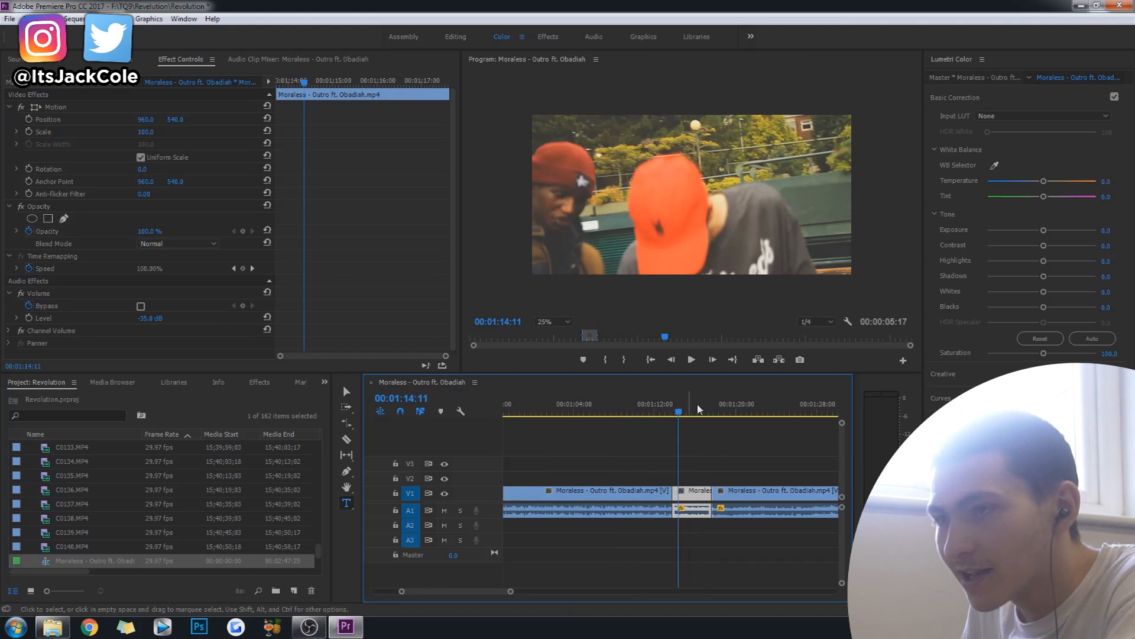
left_click(678, 411)
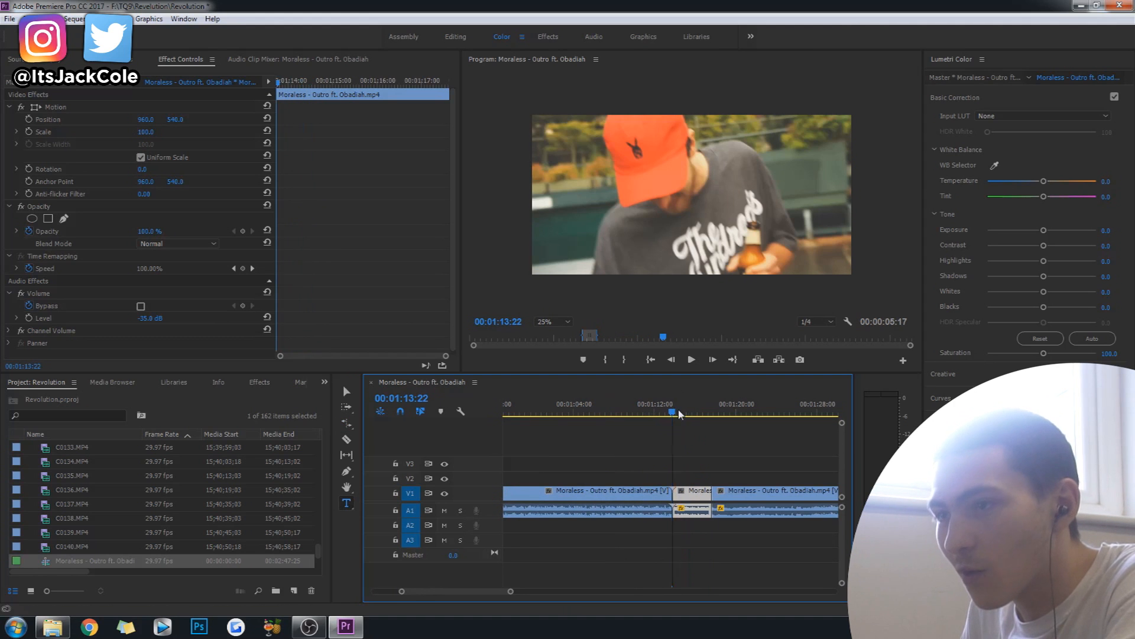
left_click(697, 469)
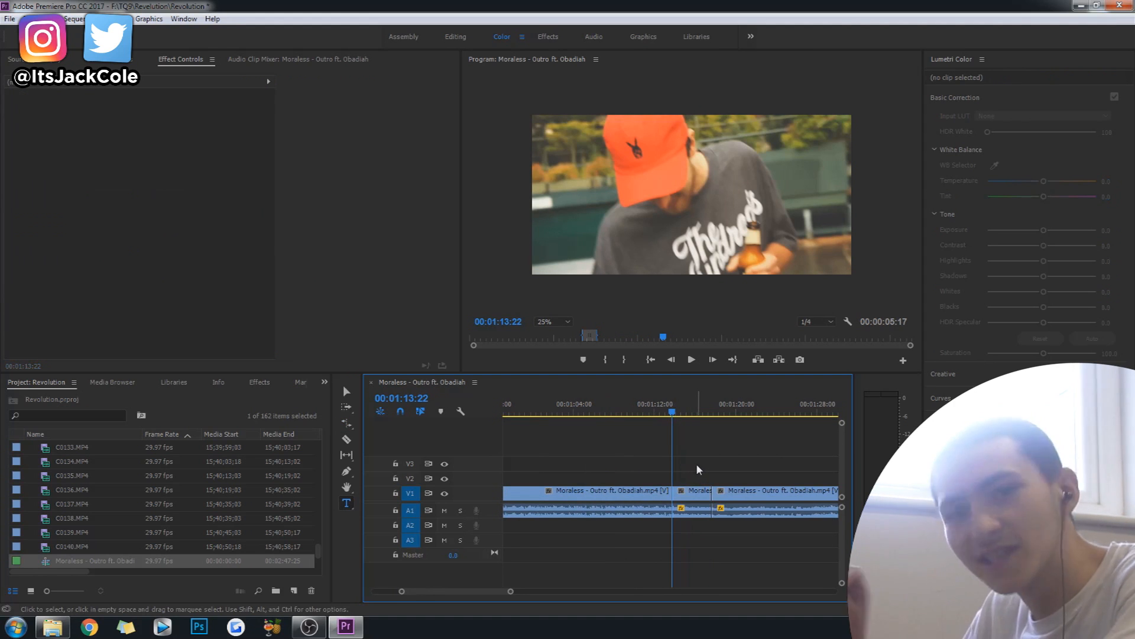
key("space")
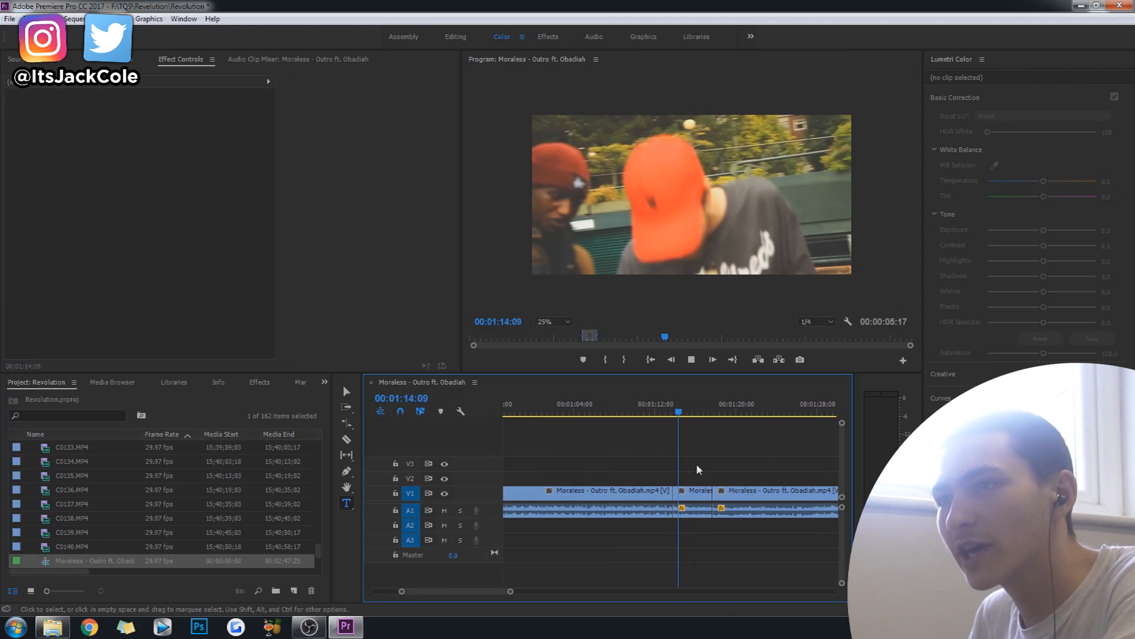
key("space")
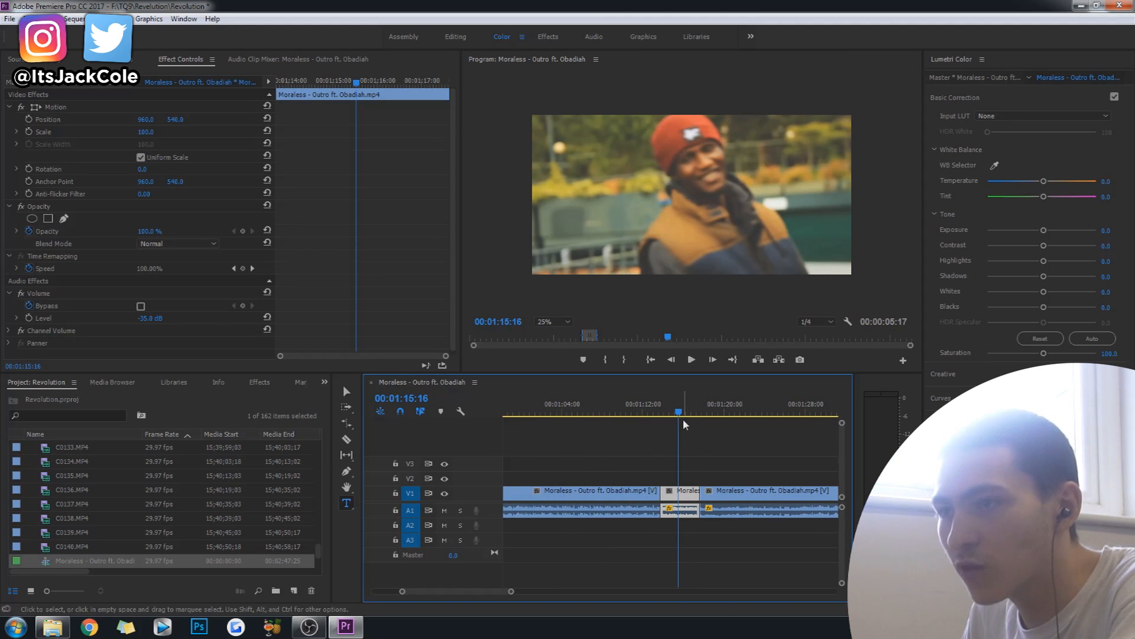
Cut the V1 shot of the smiling man in the red beanie at 00:01:15:24.
left_click_drag(679, 414, 678, 417)
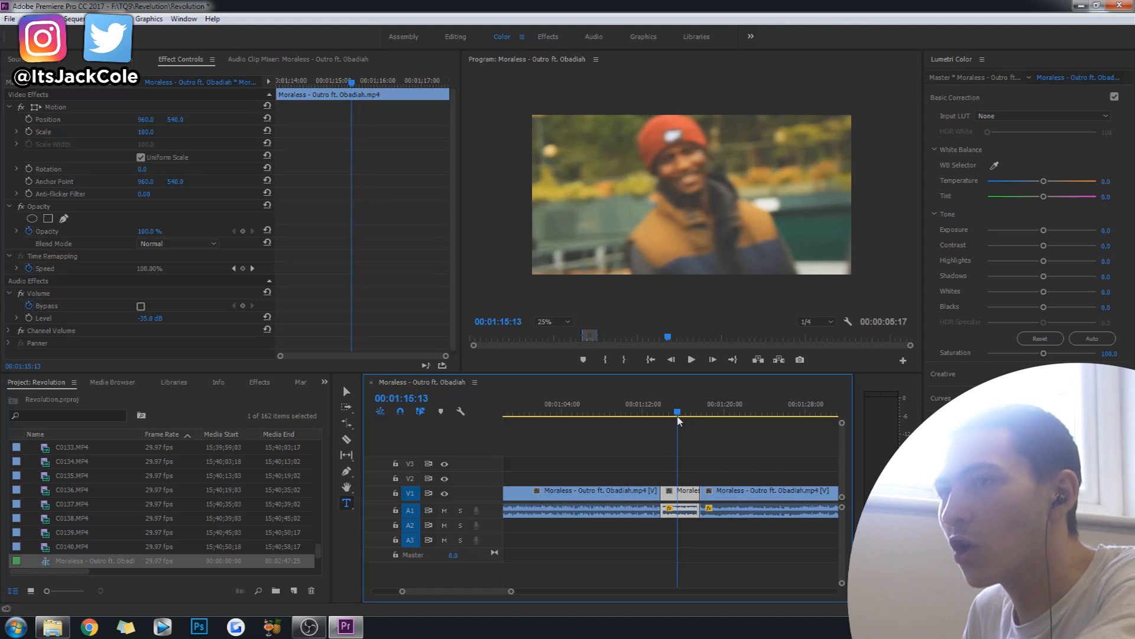
left_click_drag(678, 418, 680, 417)
left_click(713, 359)
left_click(713, 359)
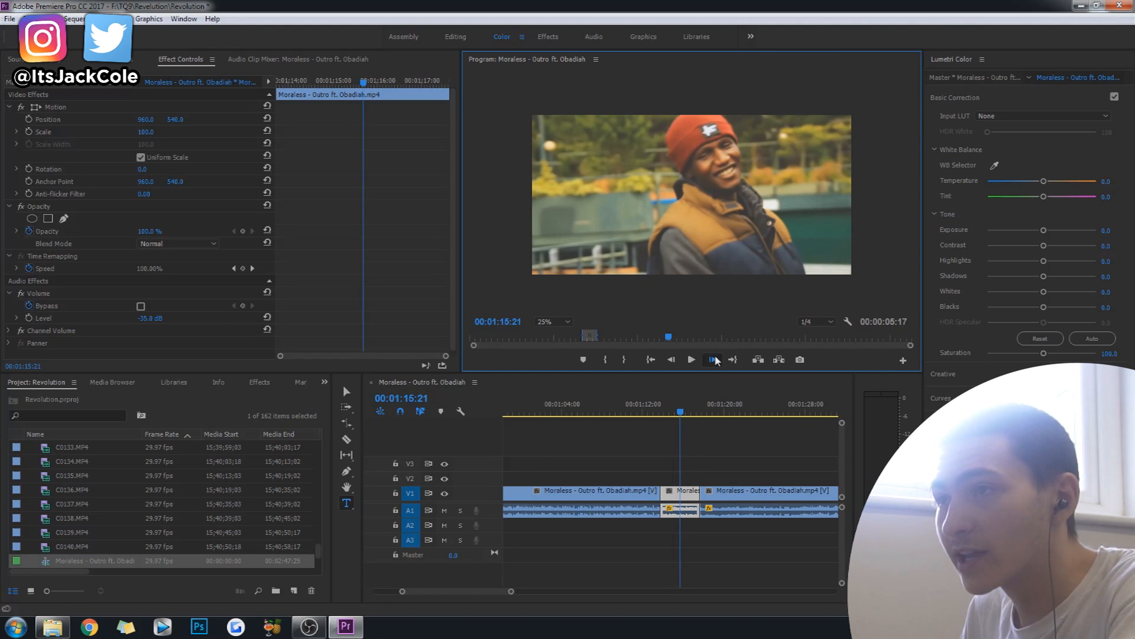
left_click(713, 359)
key("c")
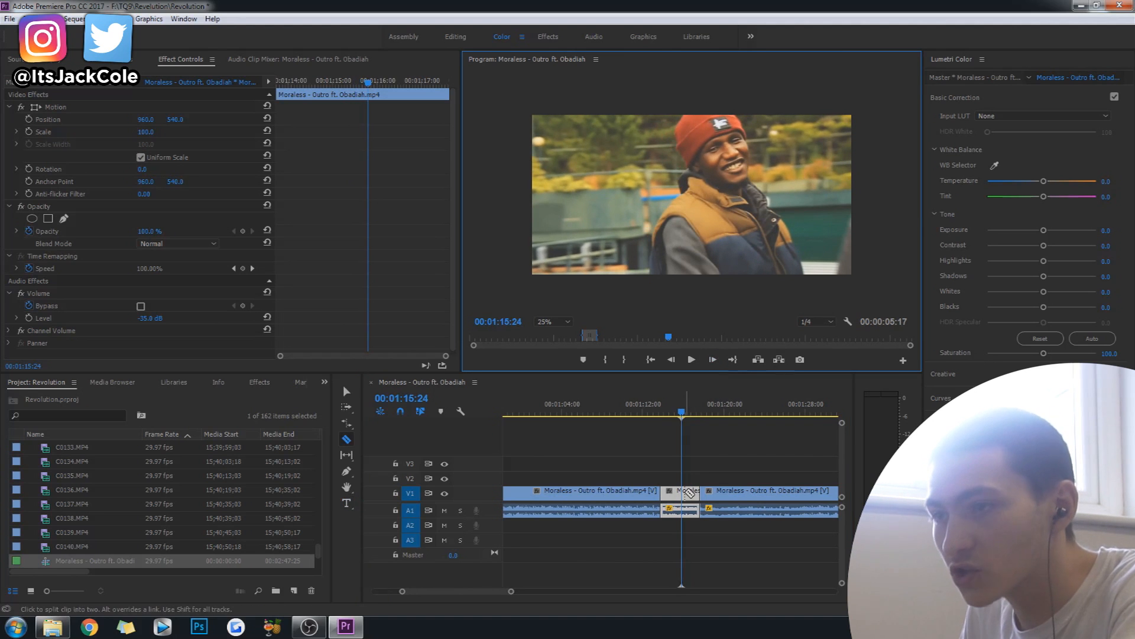
left_click(684, 493)
Duplicate the second part of the cut shot onto V2 and add a frame hold to the copy at 00:01:15:24.
key("v")
mouse_move(692, 494)
left_mouse_down()
mouse_move(692, 479)
mouse_move(694, 489)
left_mouse_up()
right_click(691, 483)
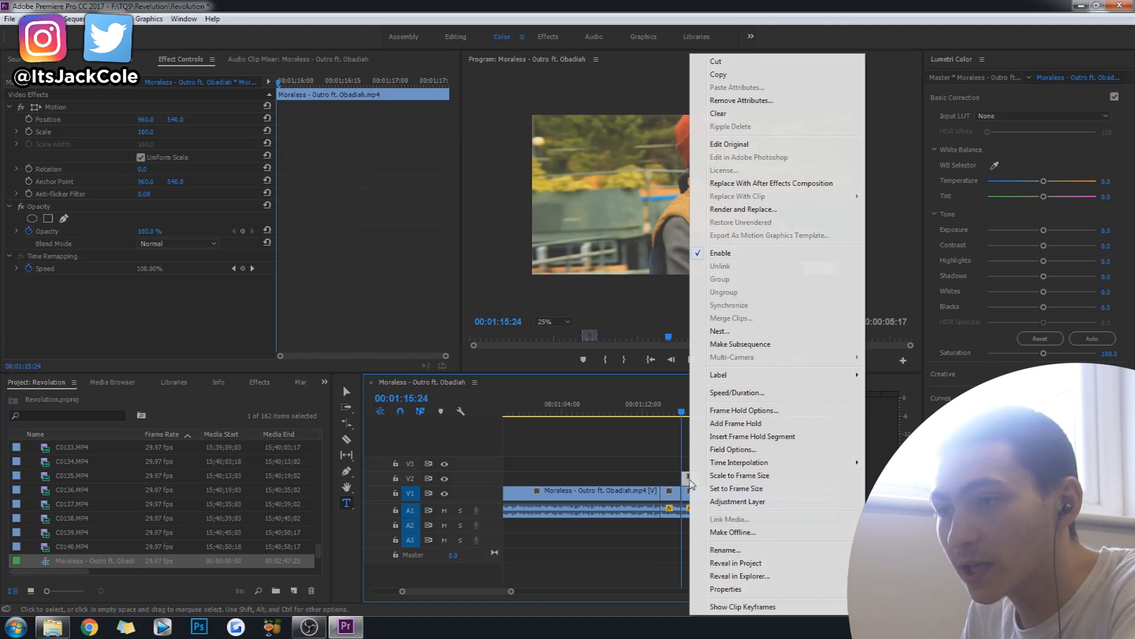
left_click(535, 6)
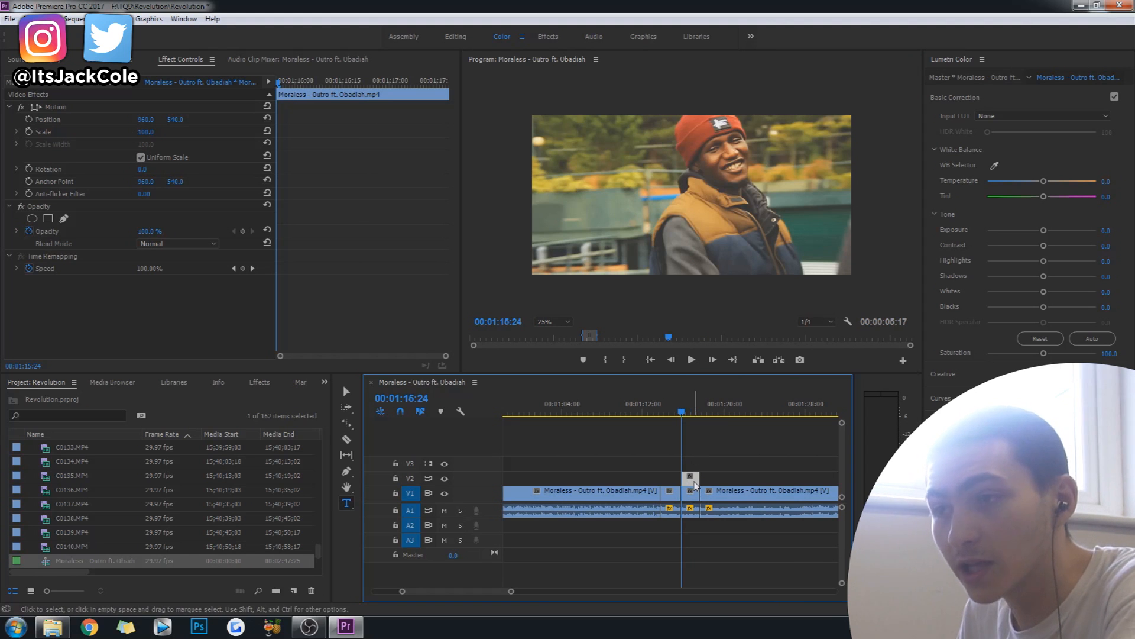
left_click(50, 18)
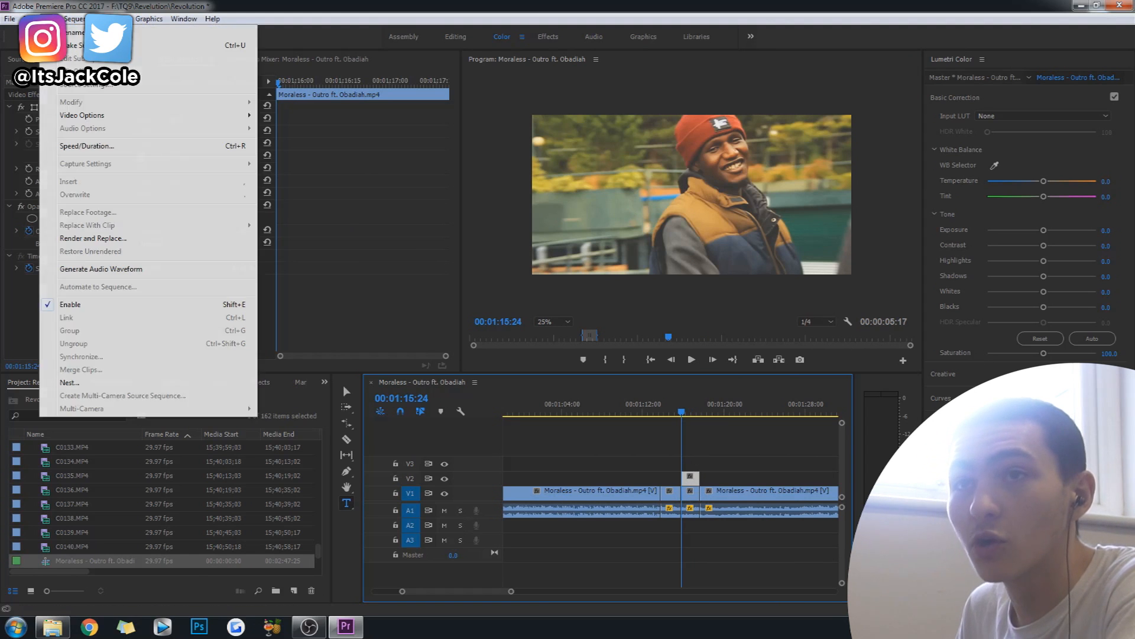
mouse_move(141, 118)
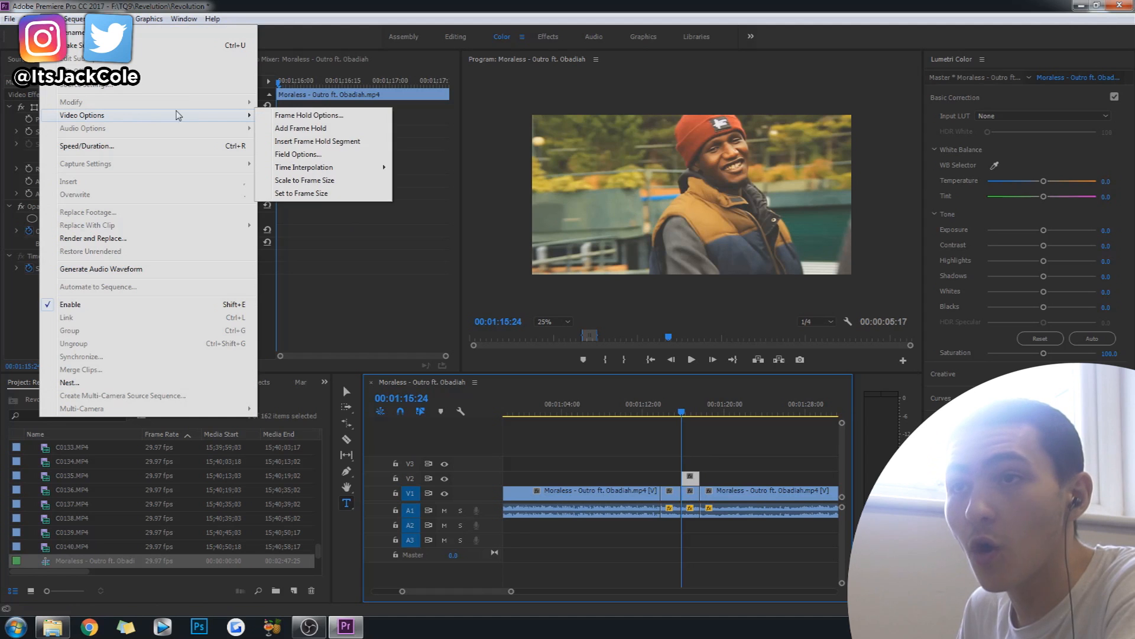
left_click(337, 136)
Play the freeze frame, replay the shot from 00:01:13:22 to check it, and save the project.
key("space")
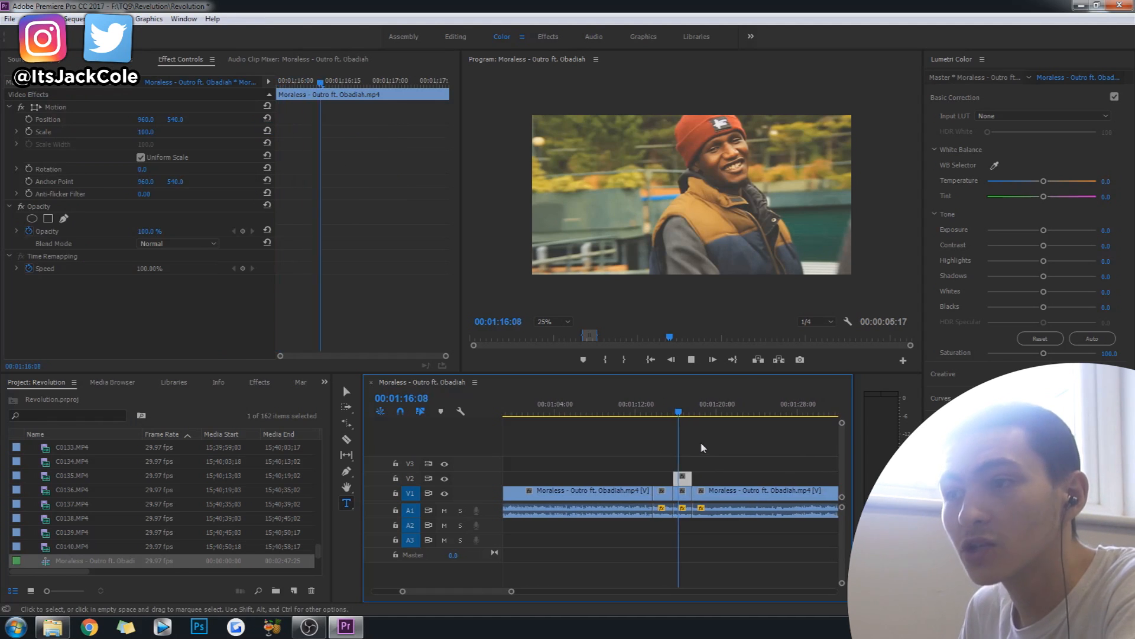
left_click(660, 411)
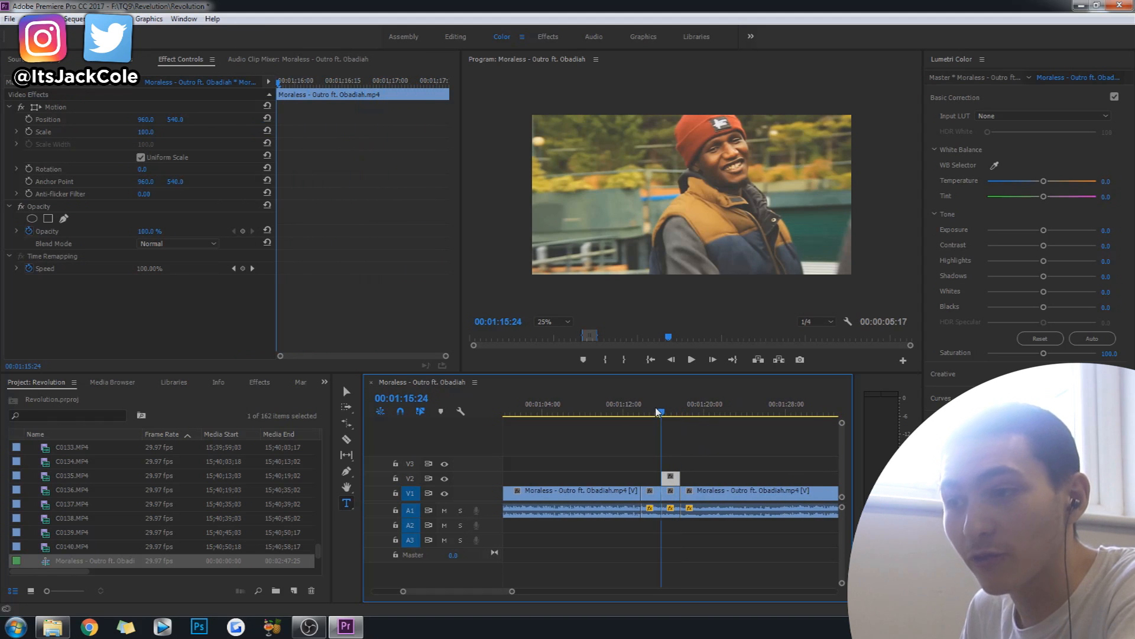
key("space")
left_click(654, 409)
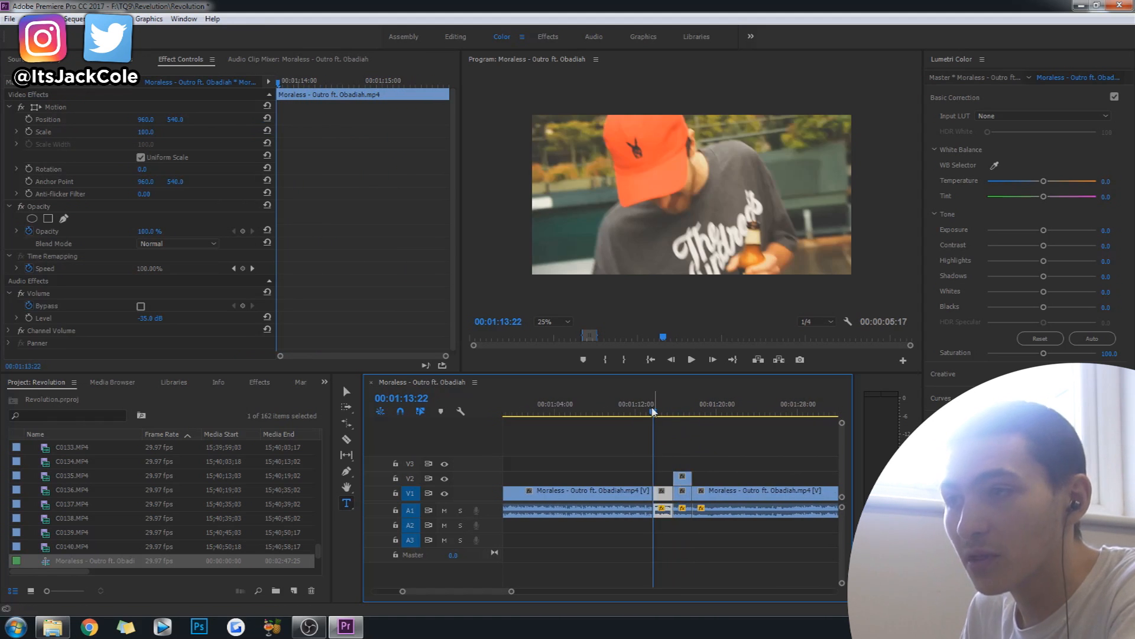
key("space")
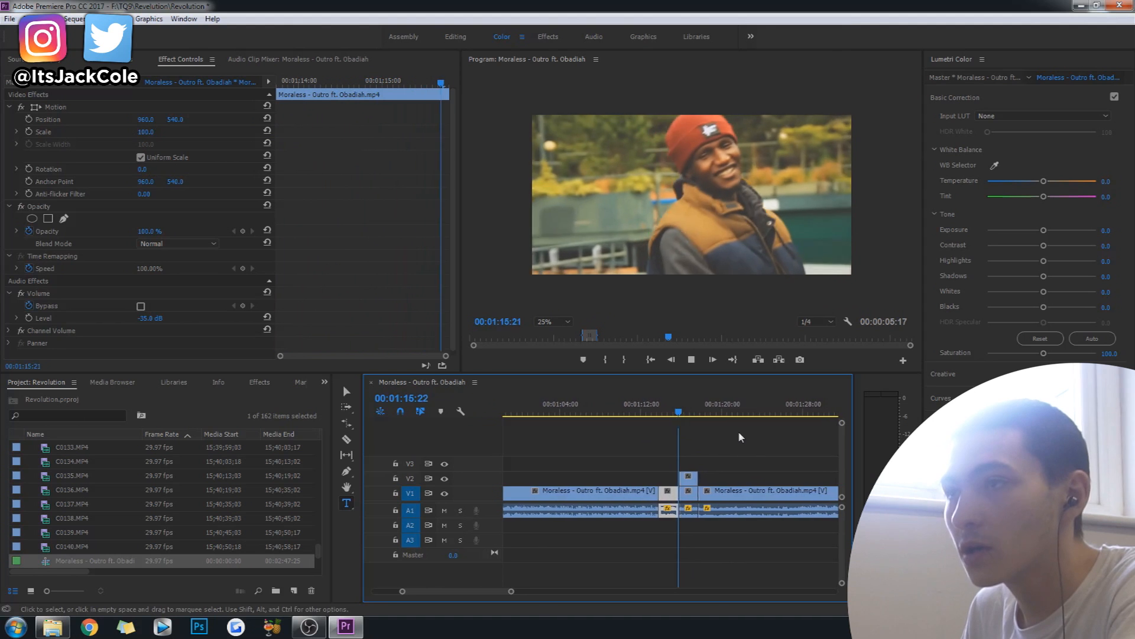
key("space")
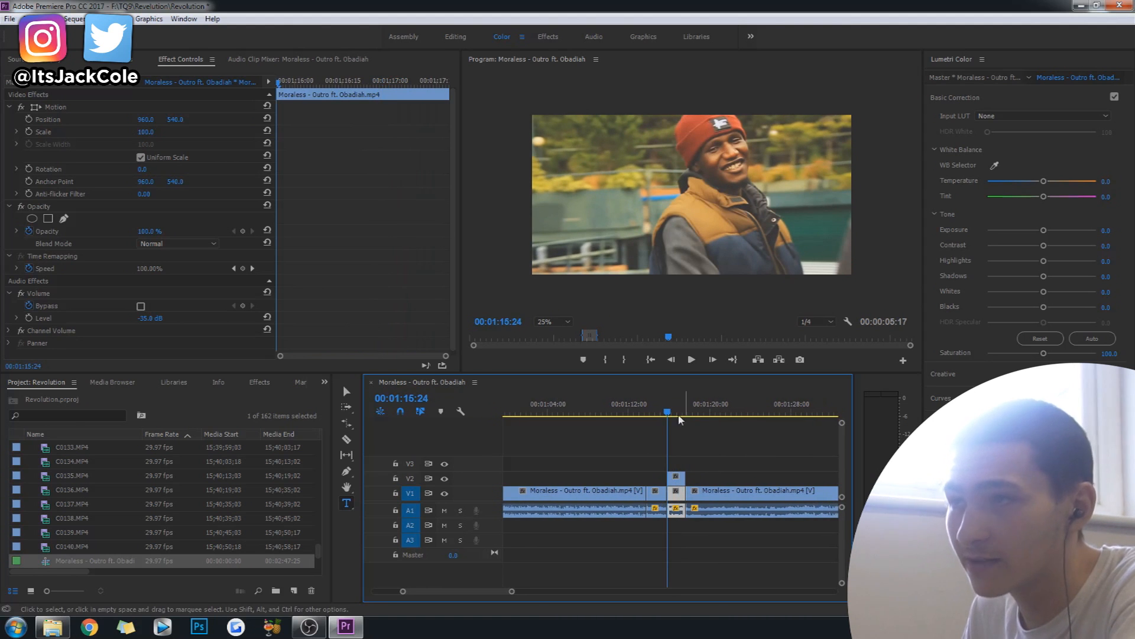
key("ctrl+s")
Set the frozen V2 copy's opacity to 50% with opacity keyframing turned off and its scale to 151.
left_click(679, 480)
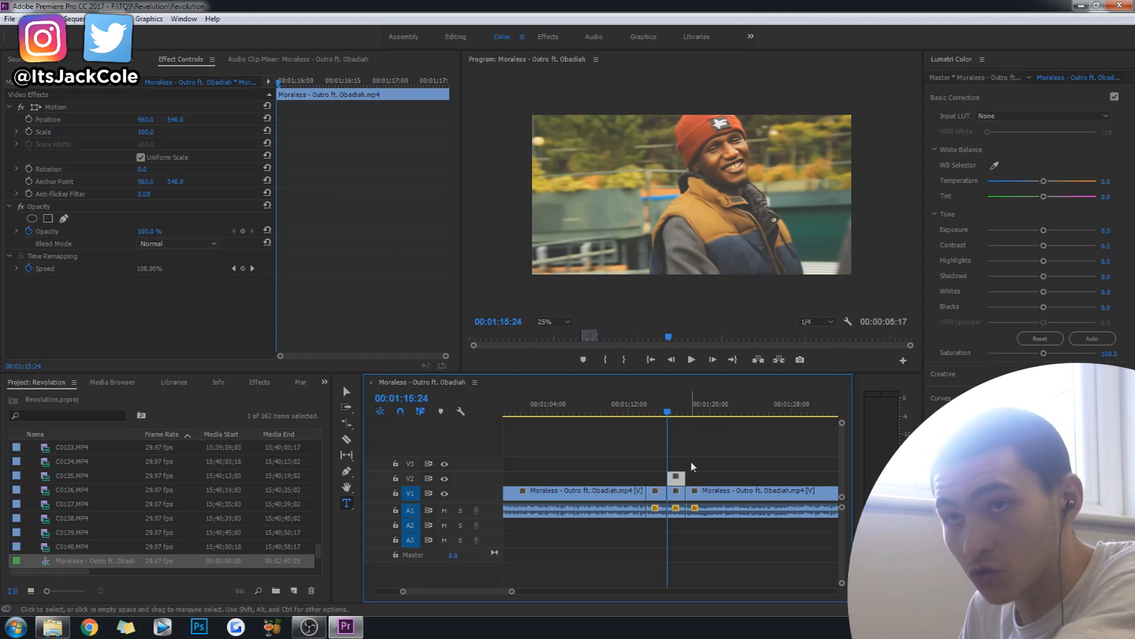
left_click(152, 231)
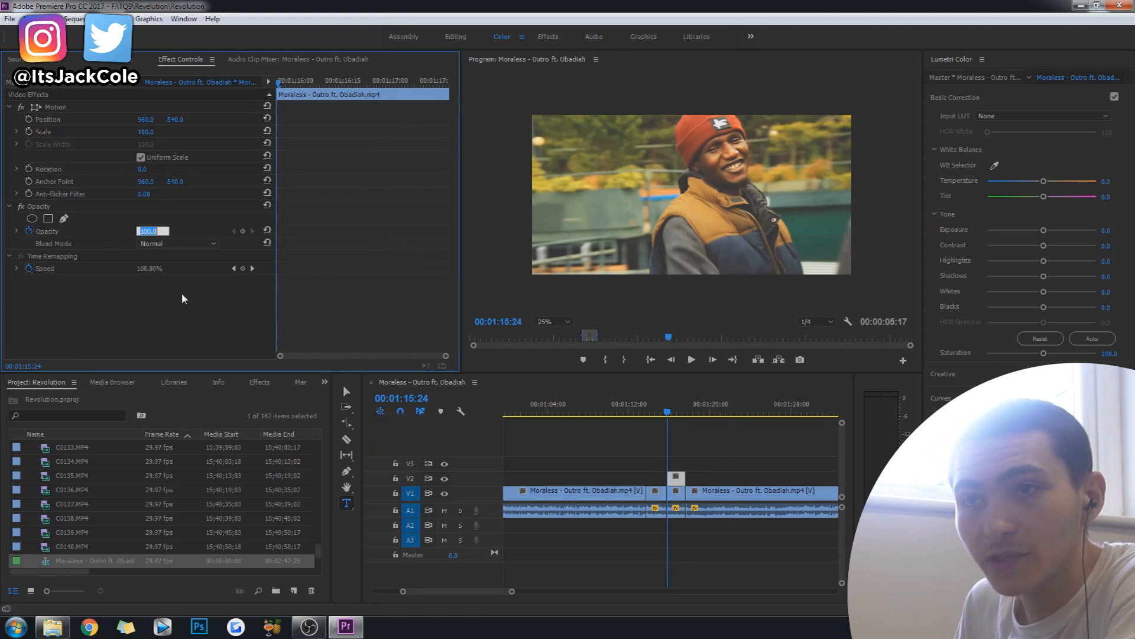
type("50")
key("Return")
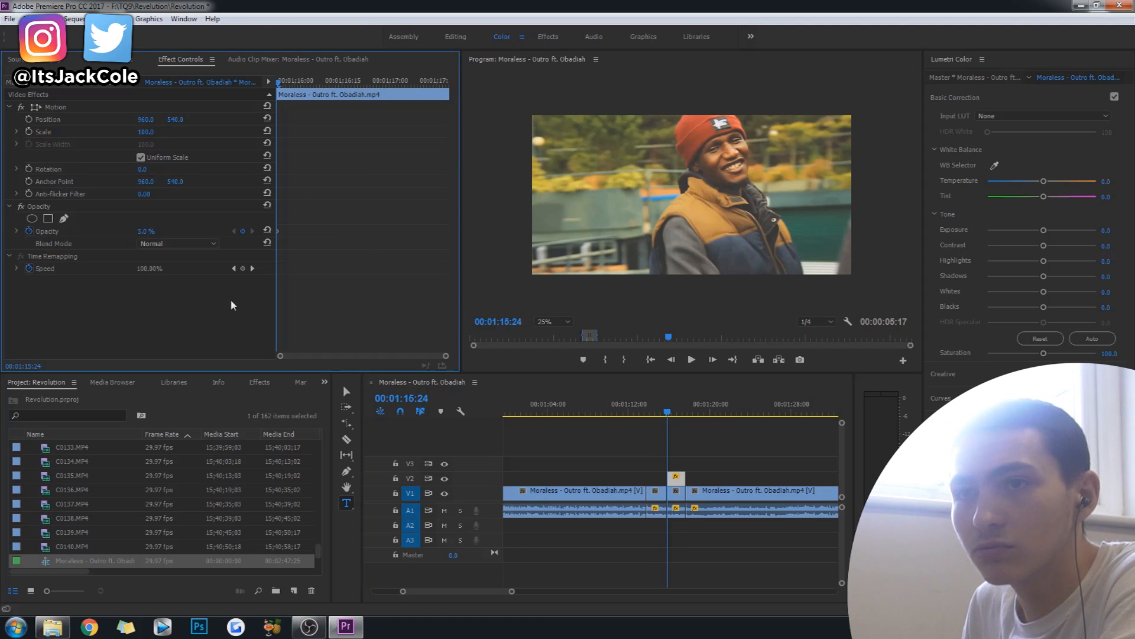
left_click(144, 232)
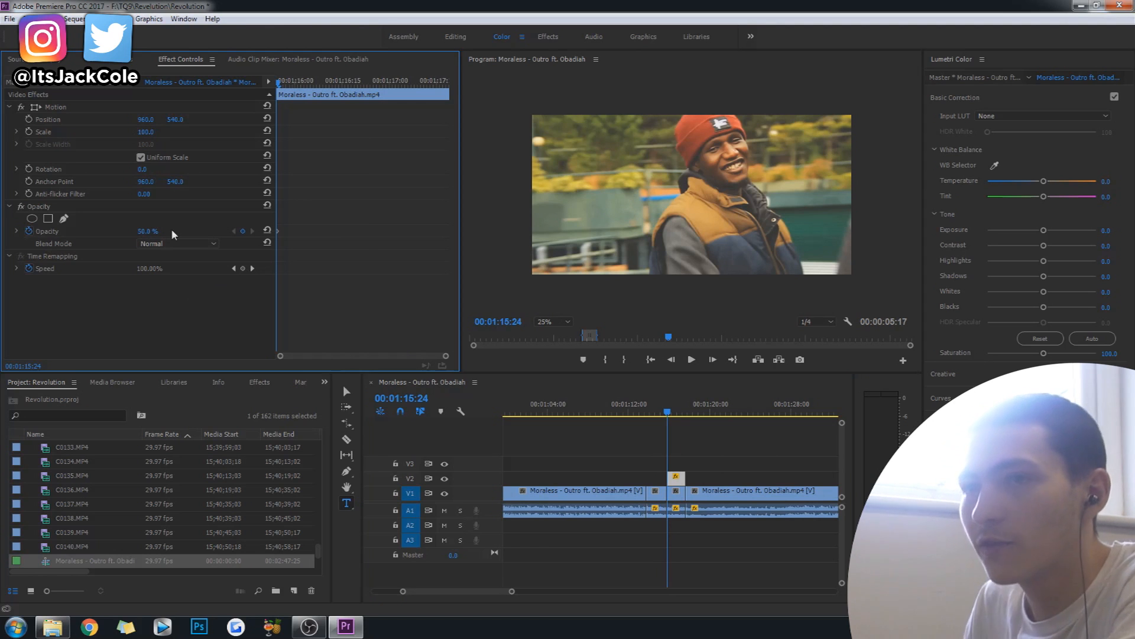
left_click(28, 230)
left_click_drag(146, 132, 173, 132)
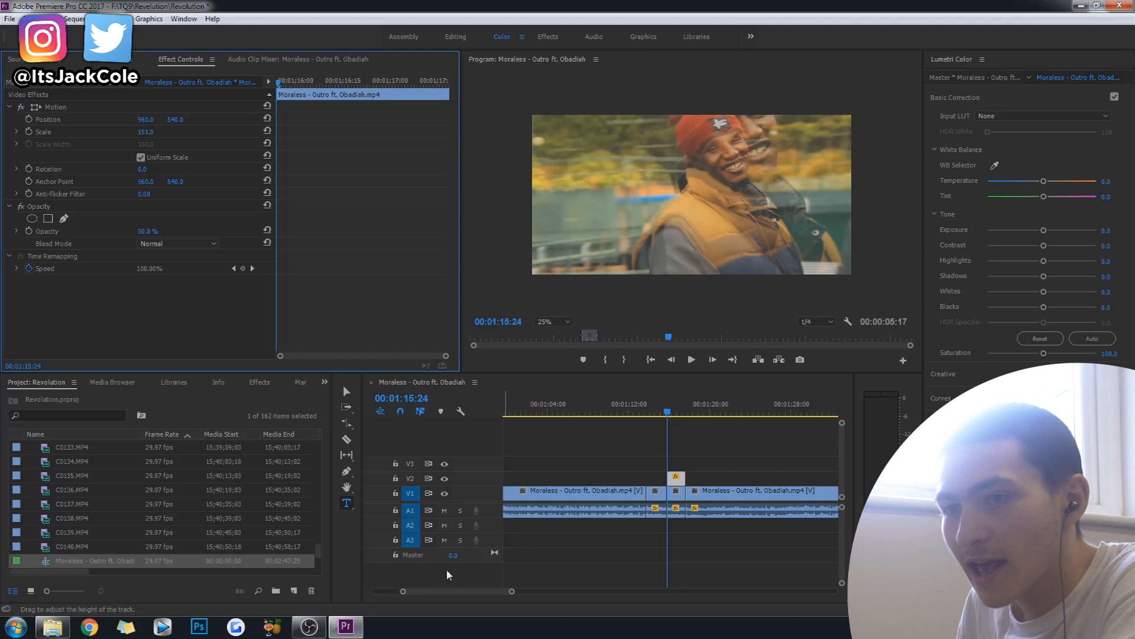
Search the effects library for "fade" and look through the matching presets and transitions.
left_click(259, 381)
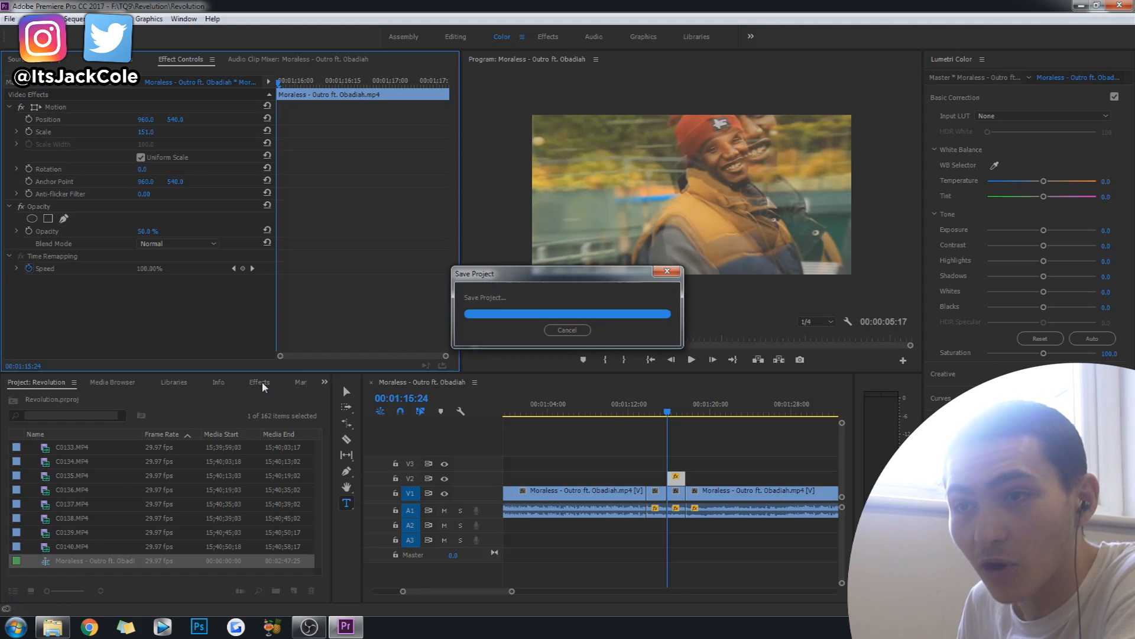
left_click(51, 395)
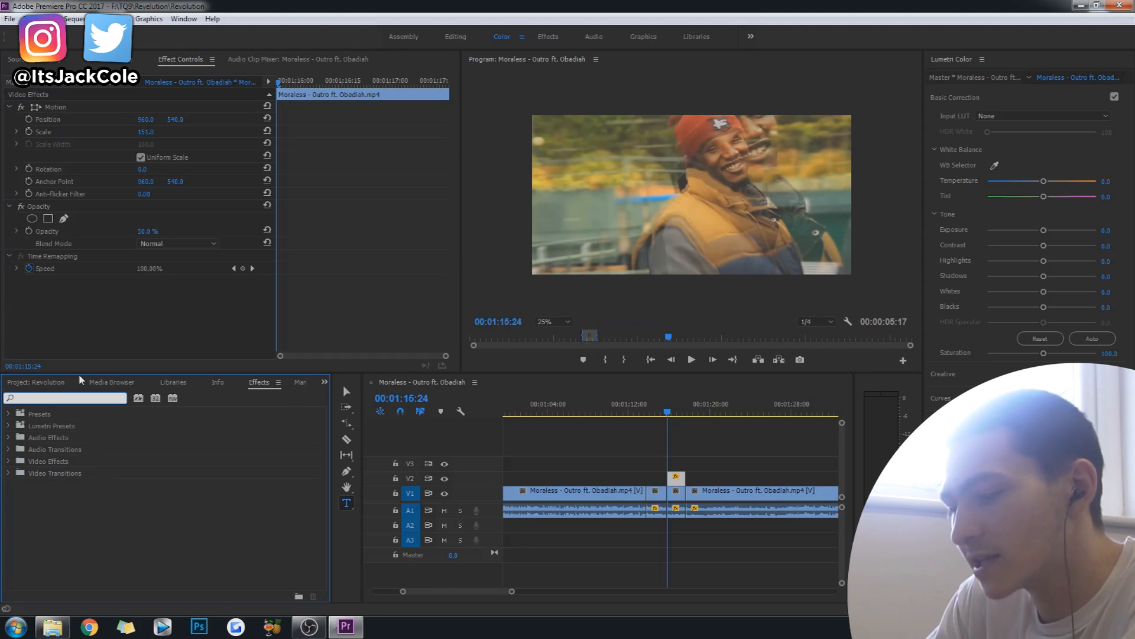
type("fade")
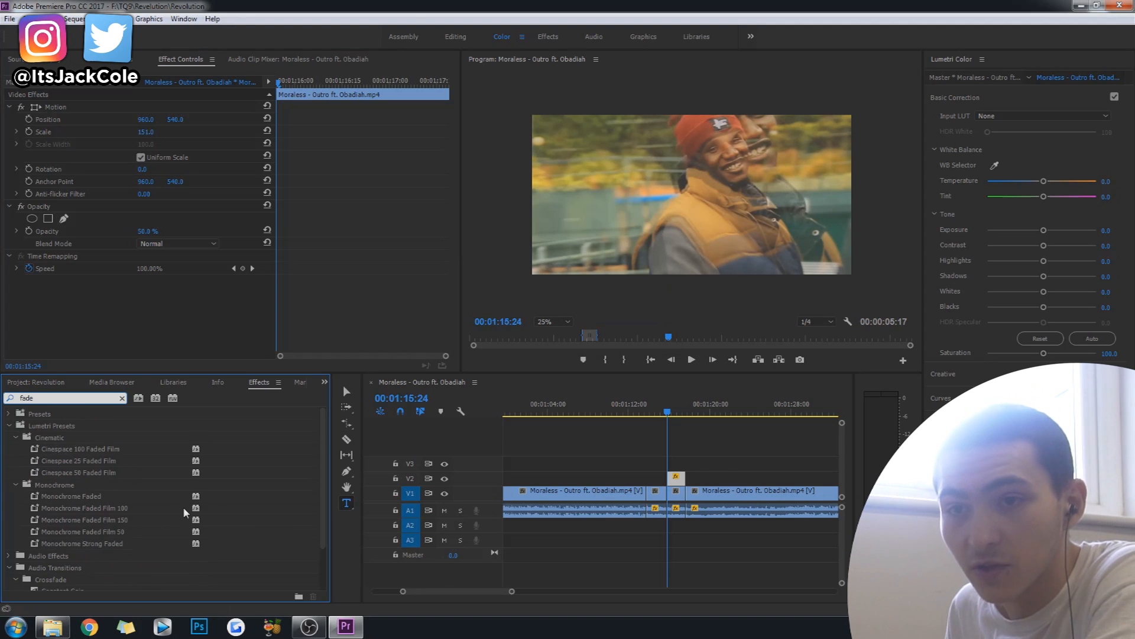
scroll(289, 509, "down", 1)
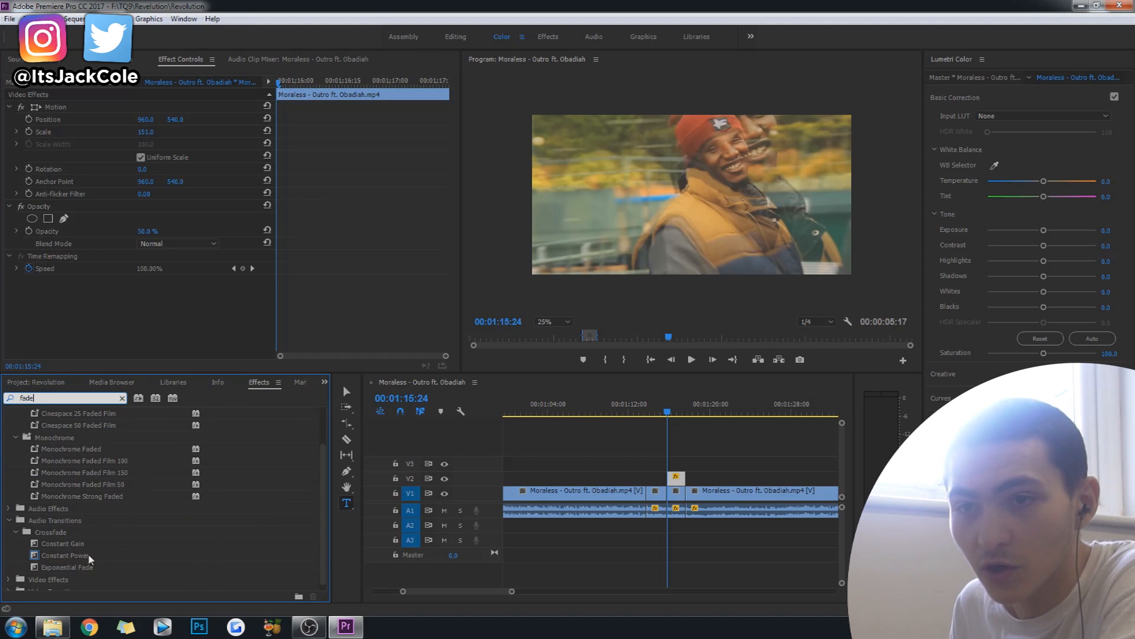
scroll(231, 543, "down", 1)
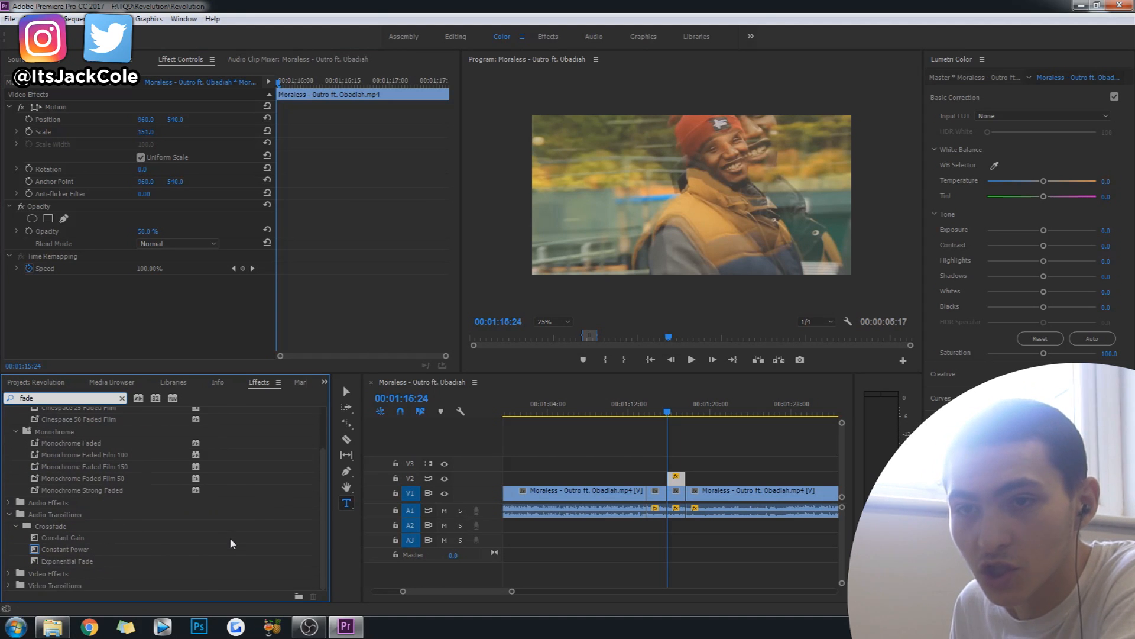
left_click(52, 525)
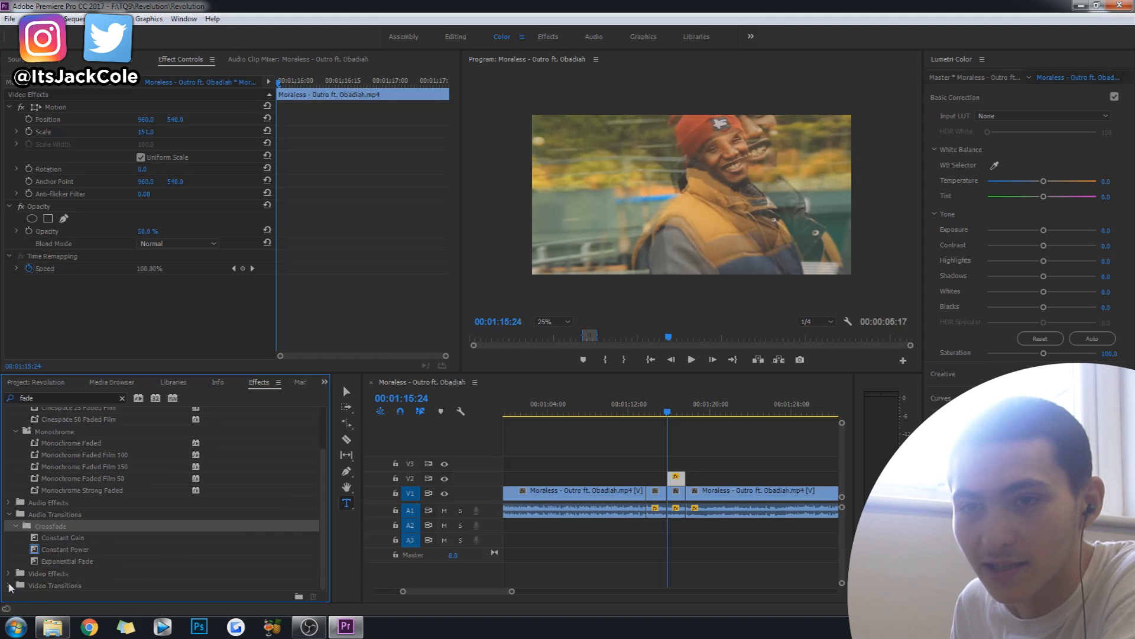
Search the effects for "Cross" and apply the Cross Dissolve video transition to the end of the frozen V2 copy.
left_click(75, 400)
type("Cross")
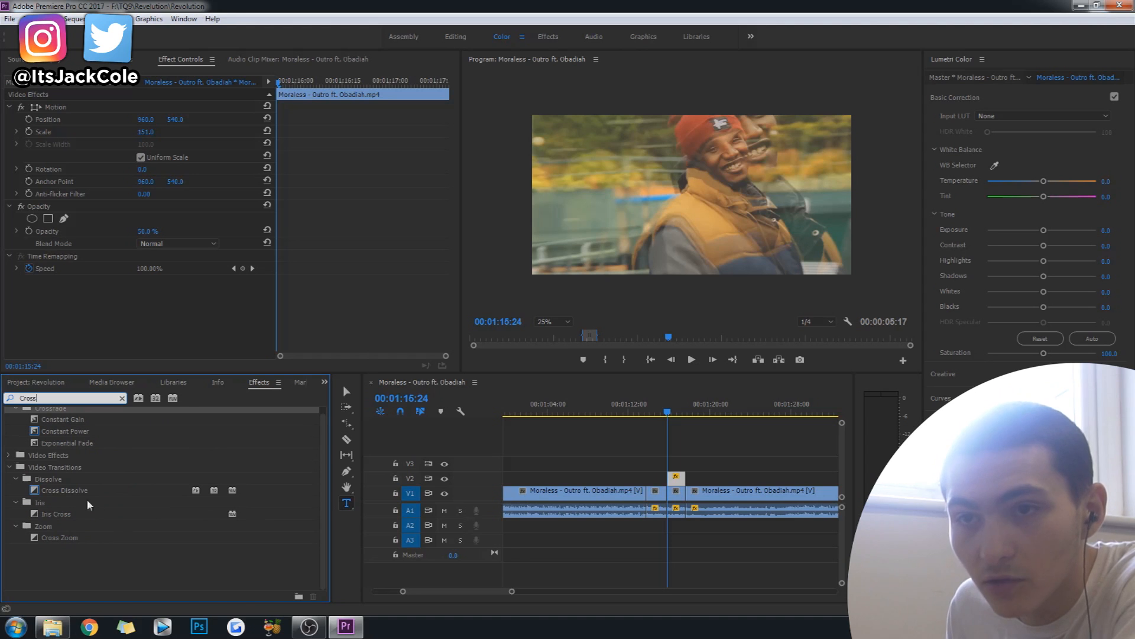
left_click(114, 488)
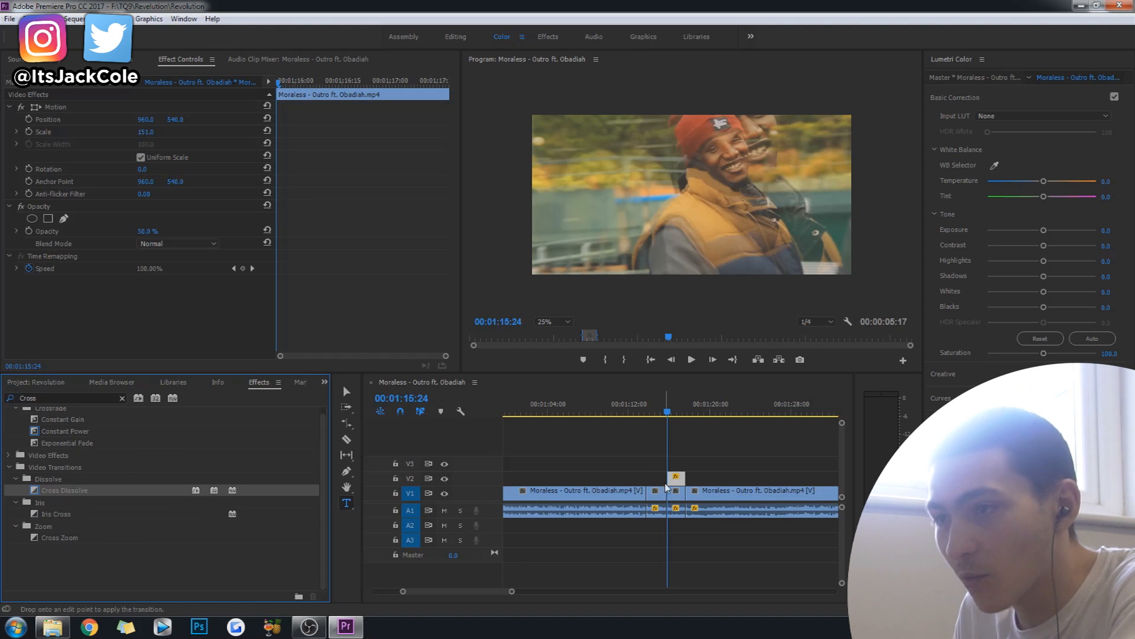
left_click_drag(679, 477, 683, 480)
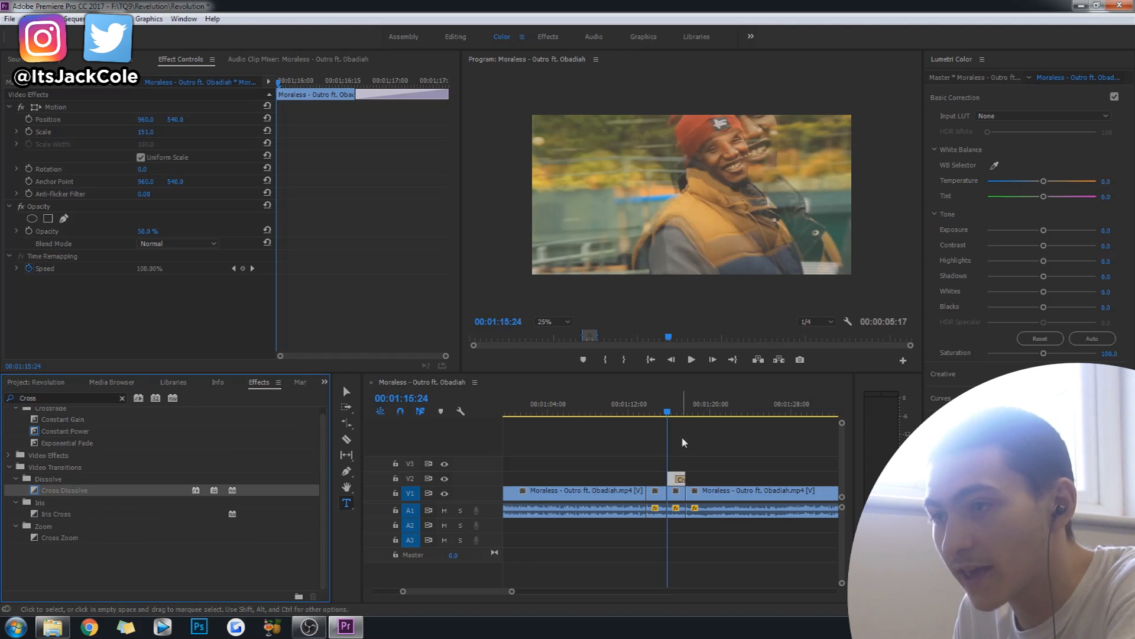
Play back the dissolve and shorten the frozen V2 copy so that it ends at about 00:01:16:07.
key("space")
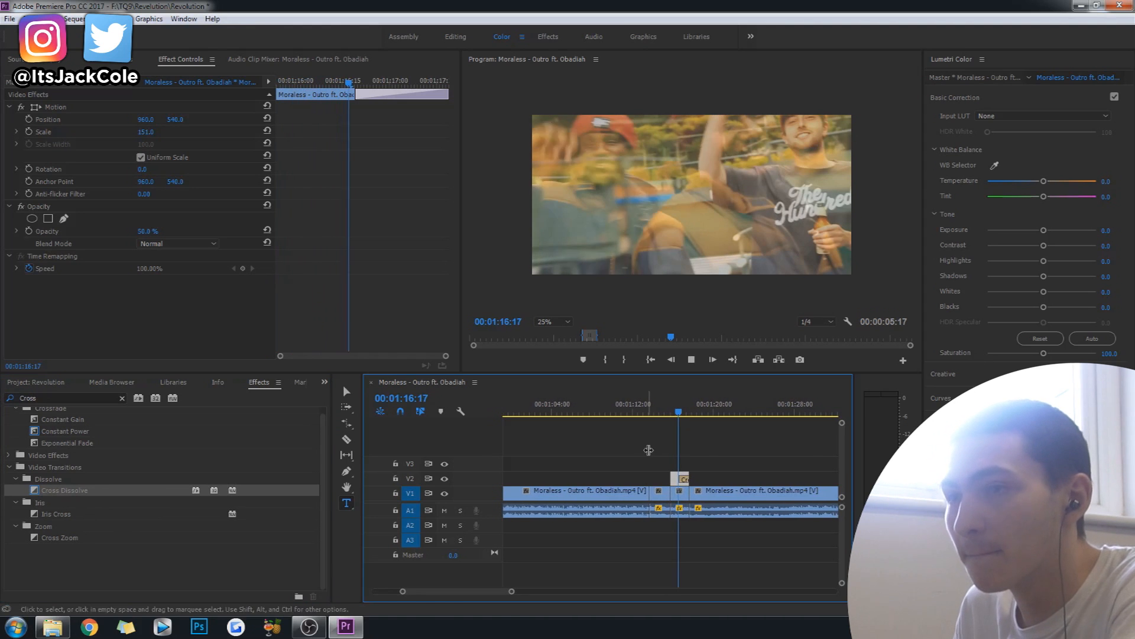
left_click_drag(404, 592, 434, 593)
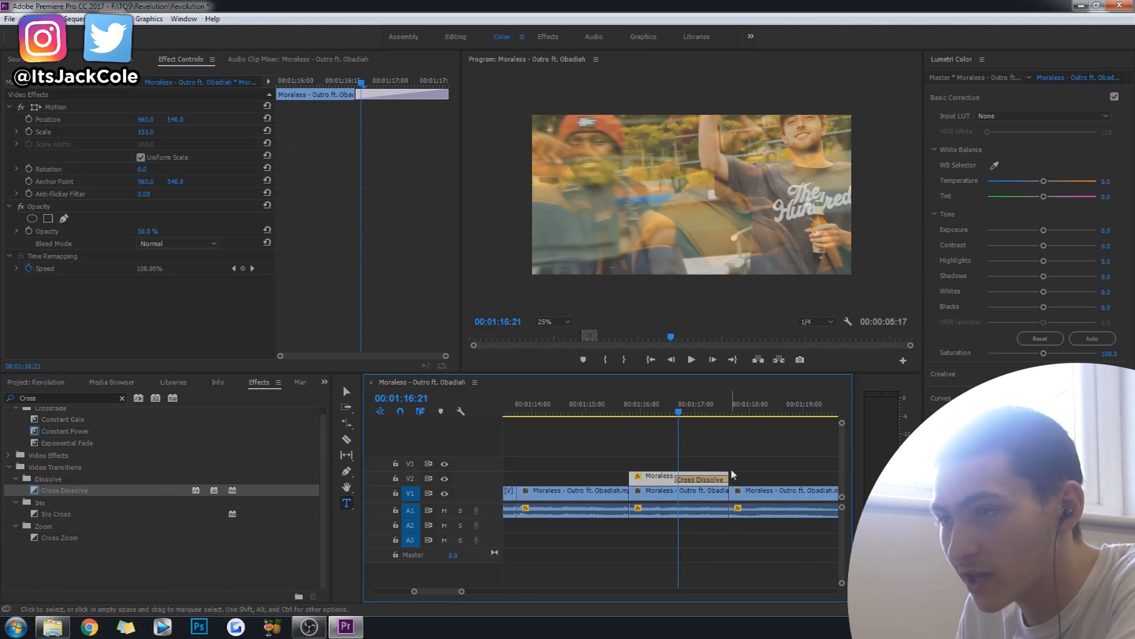
left_click_drag(727, 475, 672, 477)
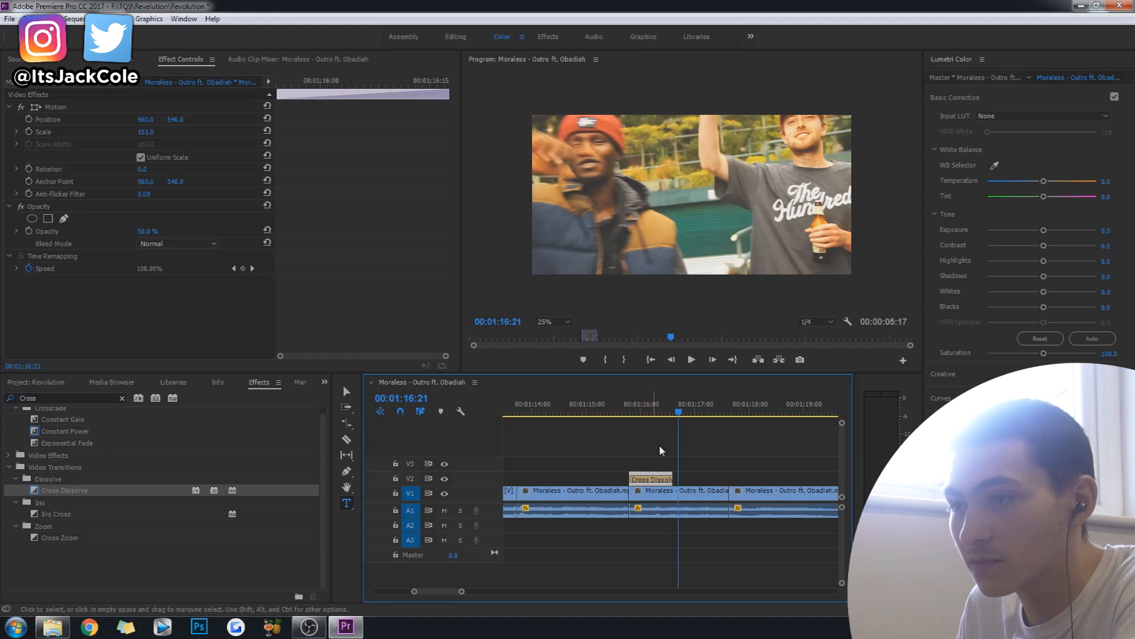
left_click(550, 410)
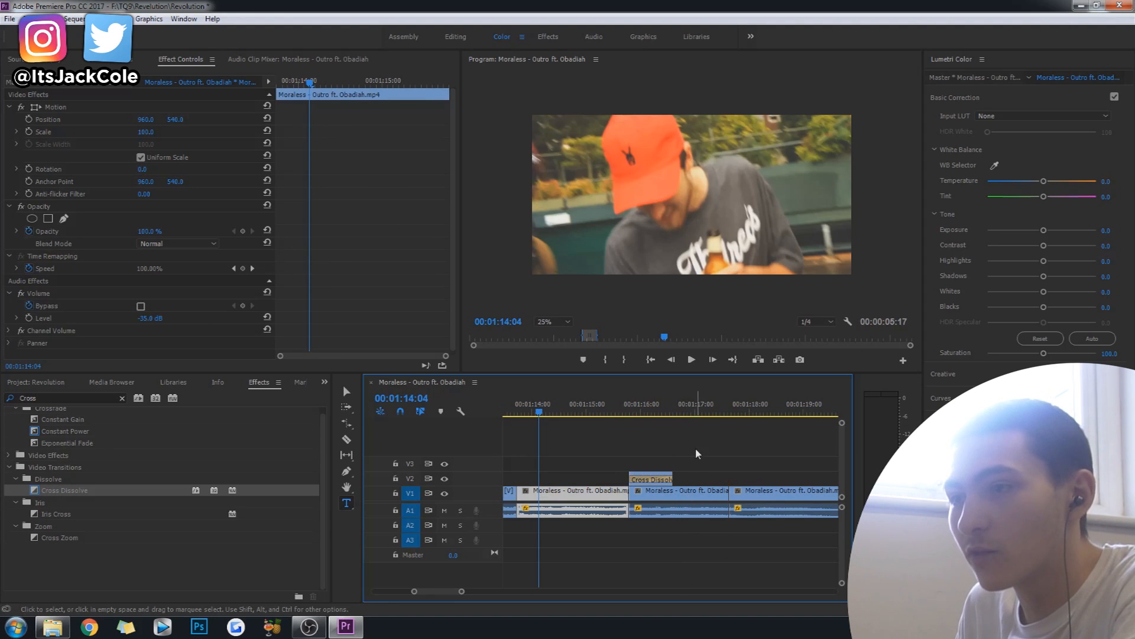
key("space")
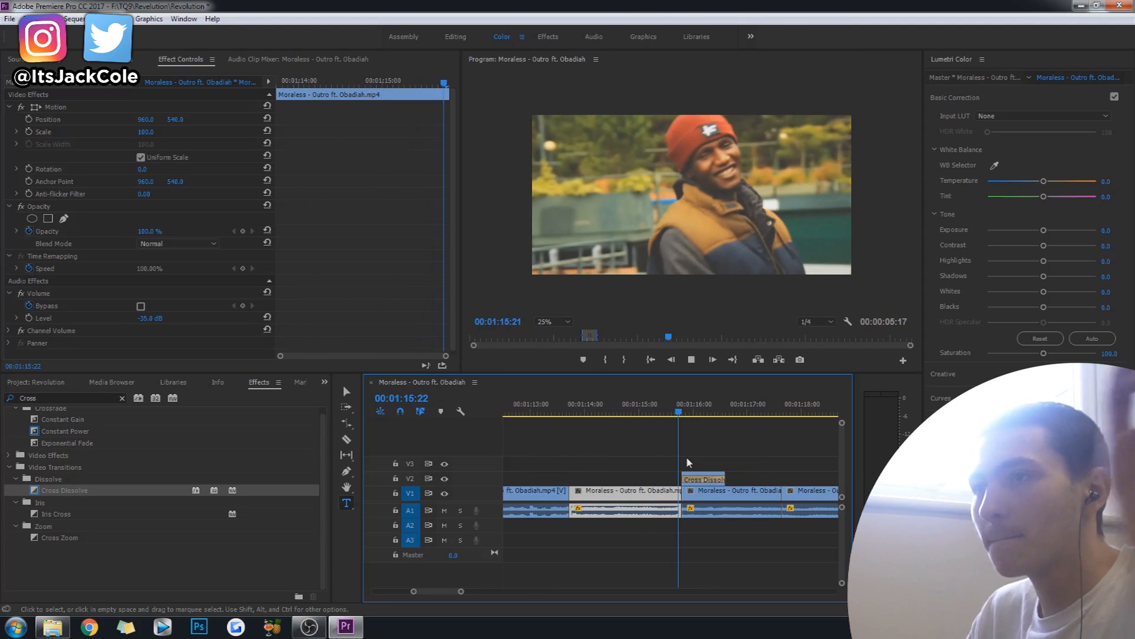
key("space")
left_click(621, 409)
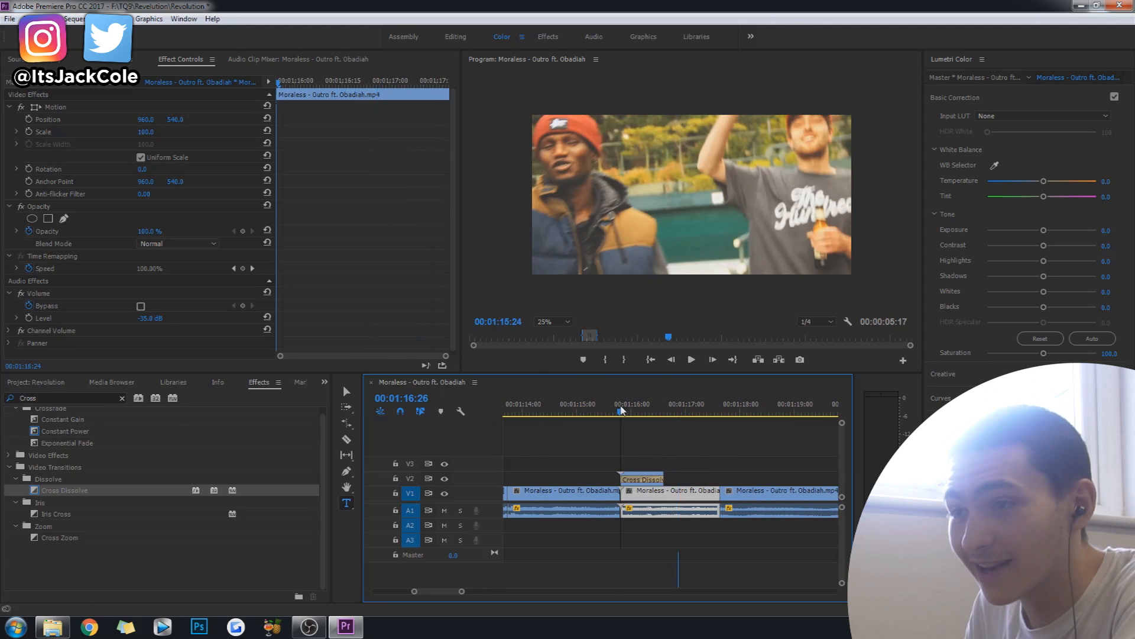
key("space")
key("space")
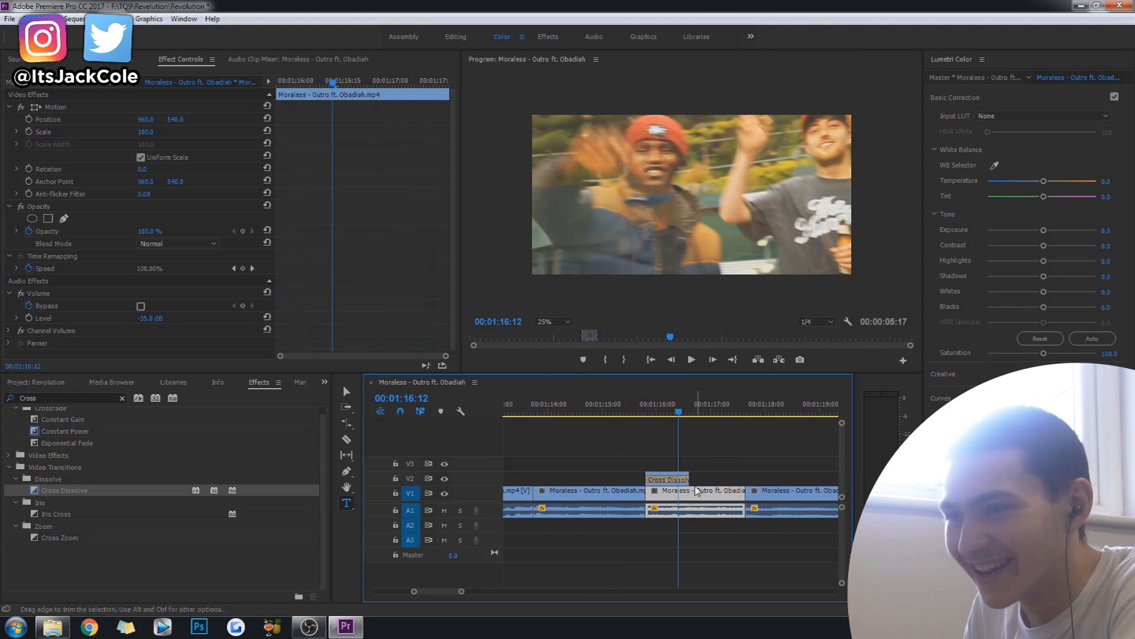
left_click_drag(686, 475, 669, 476)
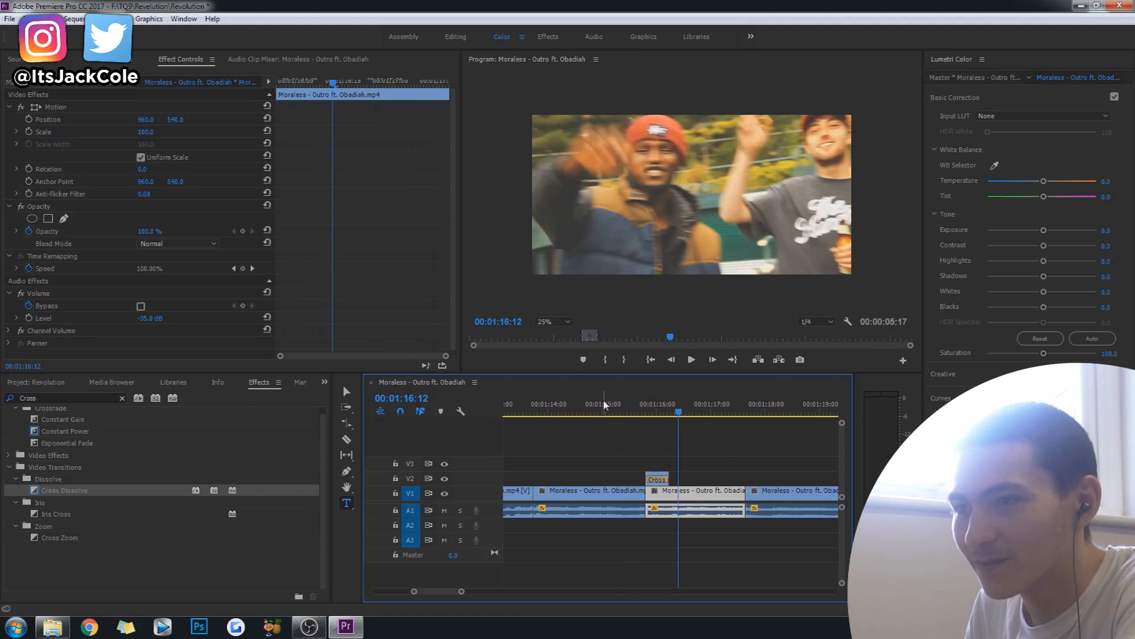
Set the frozen V2 copy's scale to 100 and replay the cut into it.
left_click_drag(604, 405, 648, 404)
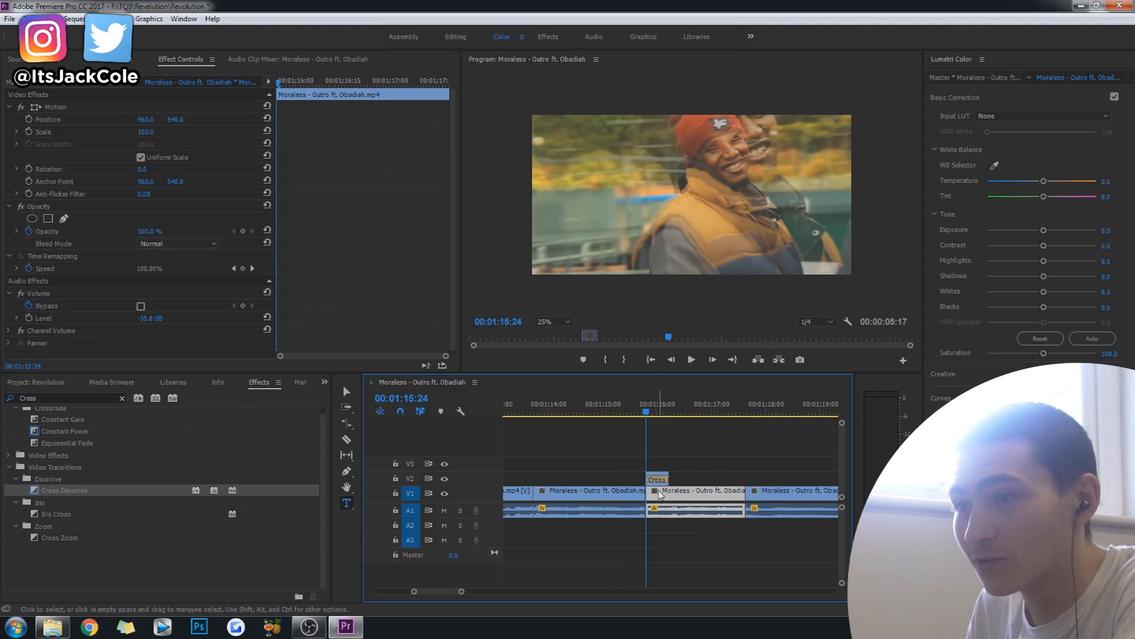
left_click(656, 479)
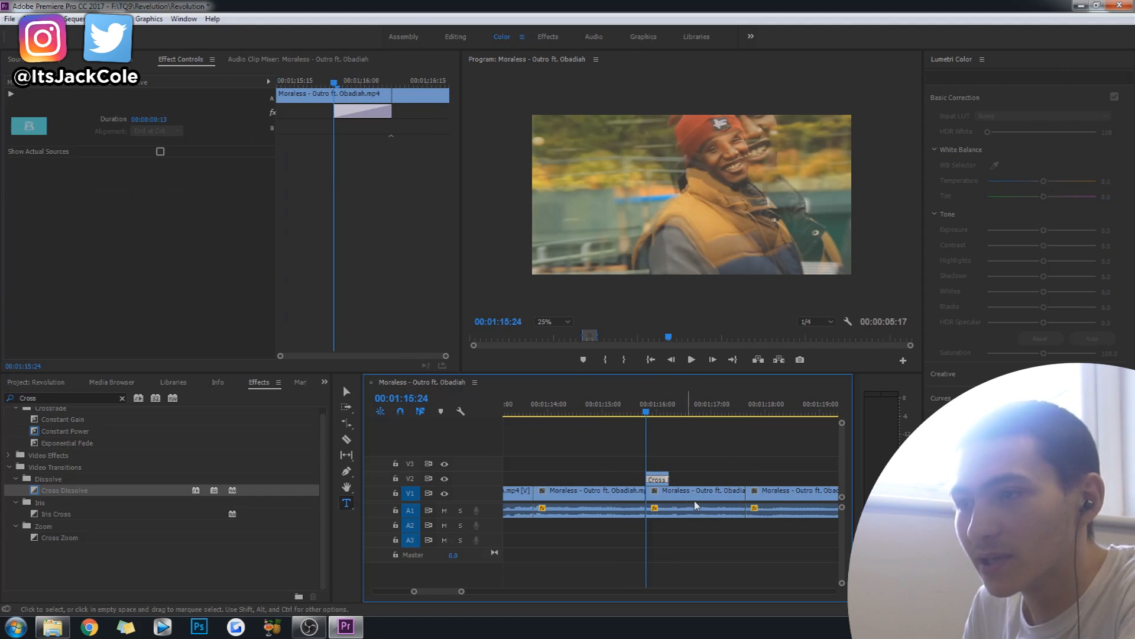
left_click(696, 504)
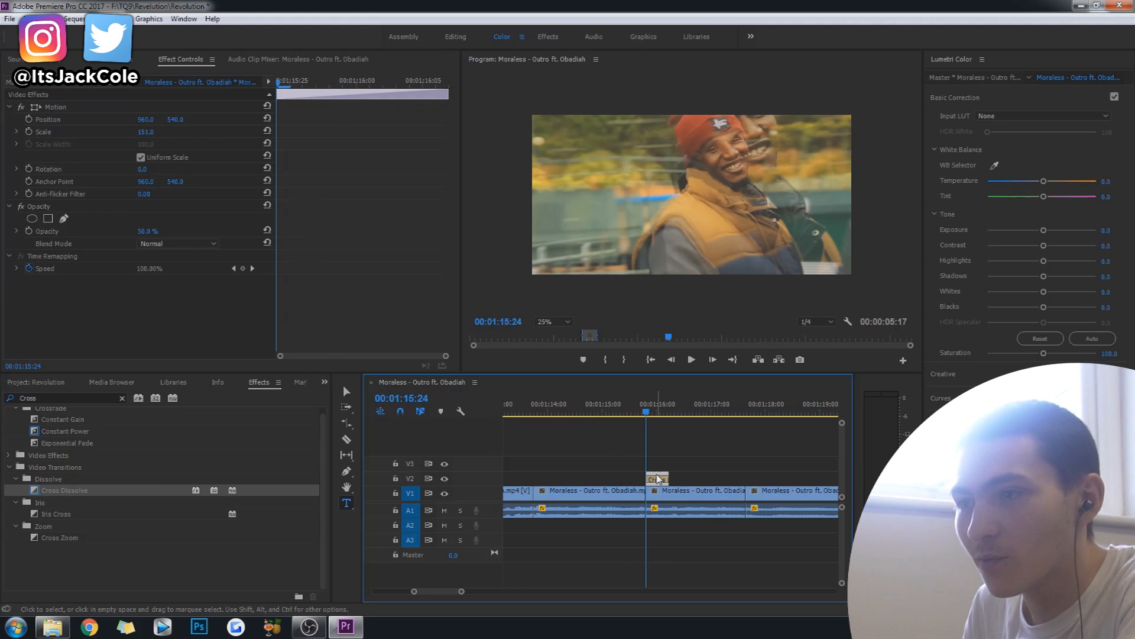
left_click(147, 131)
type("100")
key("Return")
key("space")
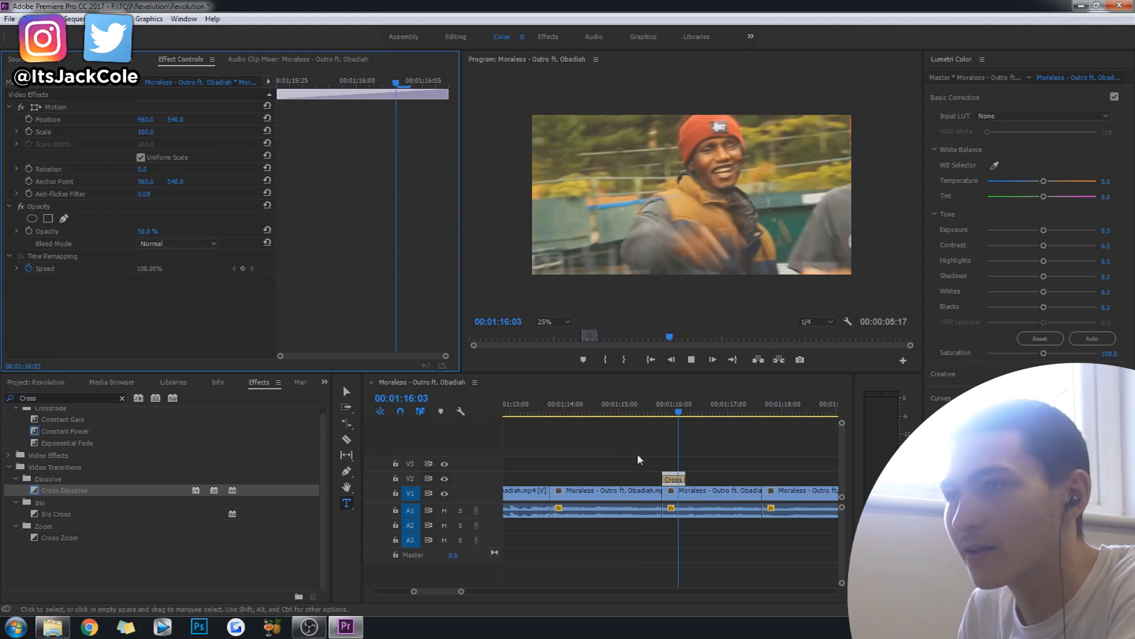
key("space")
left_click(600, 402)
key("space")
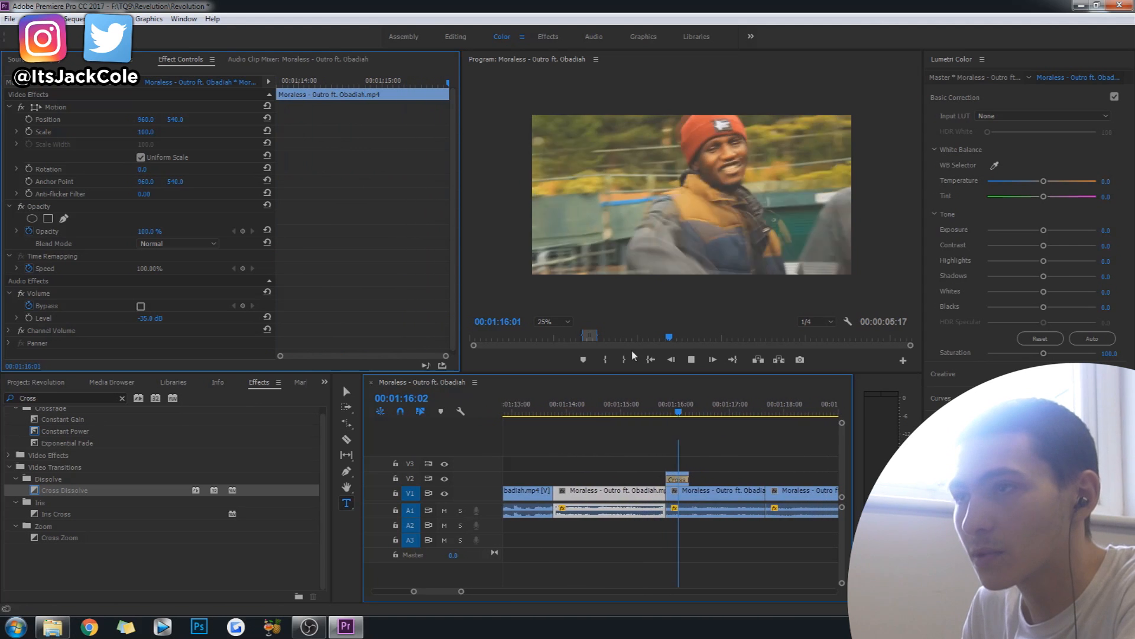
Set the frozen V2 copy's blend mode to Color Dodge and replay the overlay.
left_click(659, 408)
left_click(671, 479)
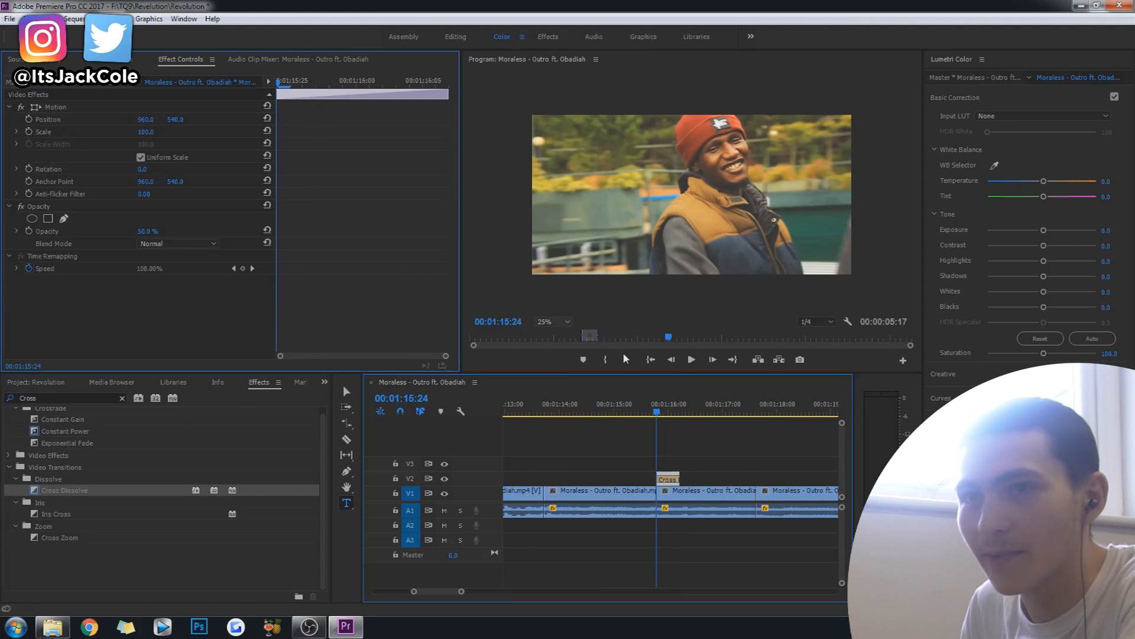
left_click(165, 243)
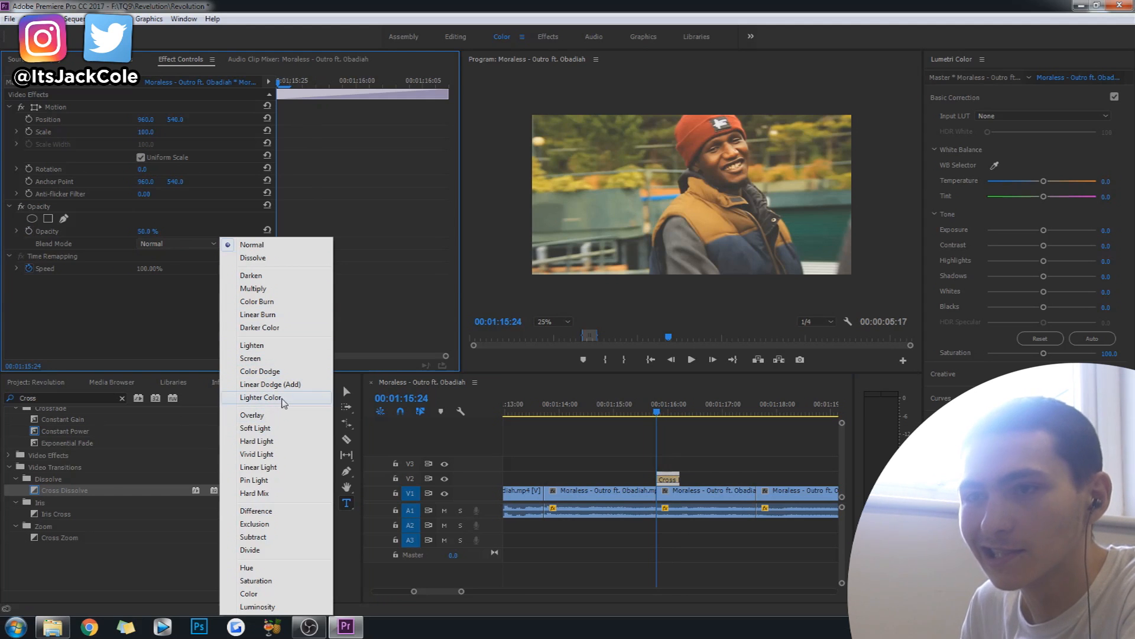
left_click(261, 371)
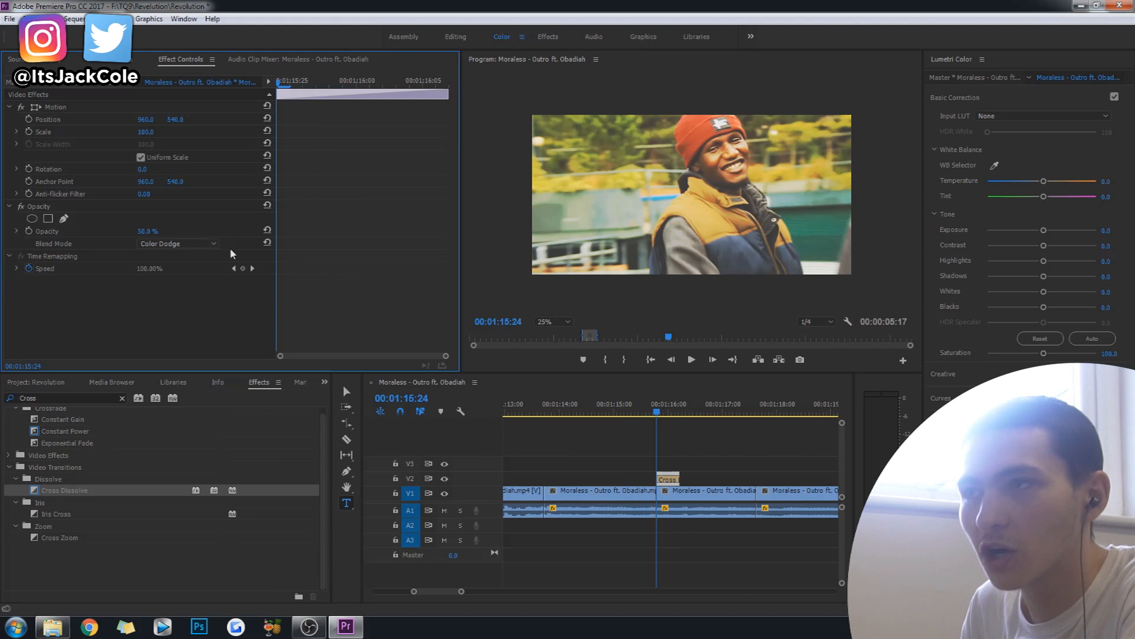
left_click(626, 412)
key("space")
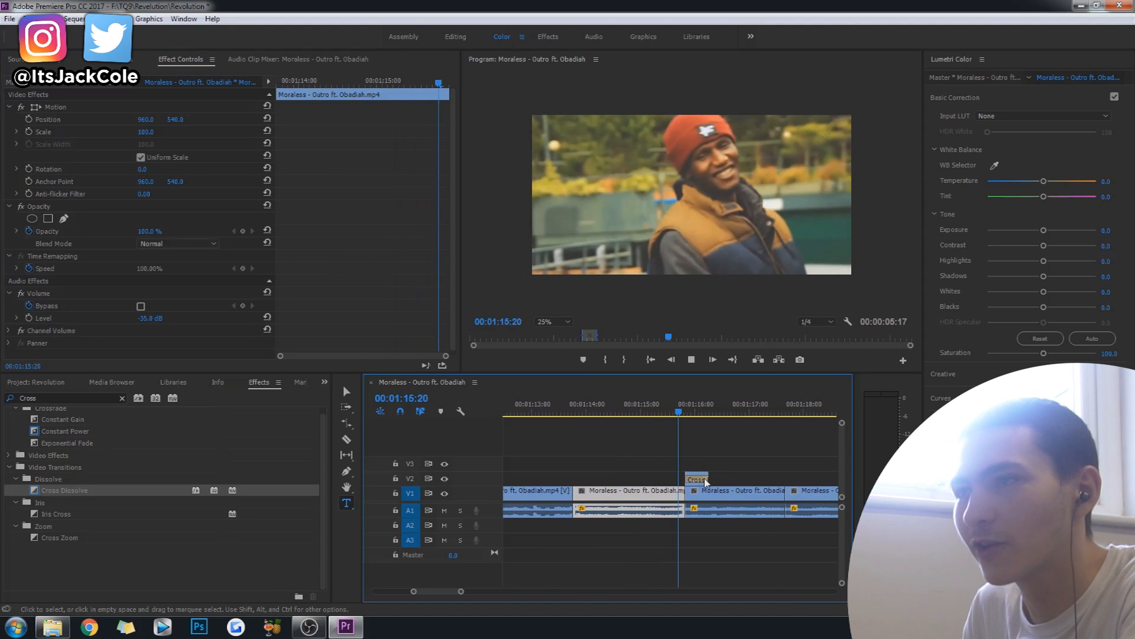
Set the frozen V2 copy's scale to 141 at 00:01:15:24 and replay the overlay.
left_click(645, 480)
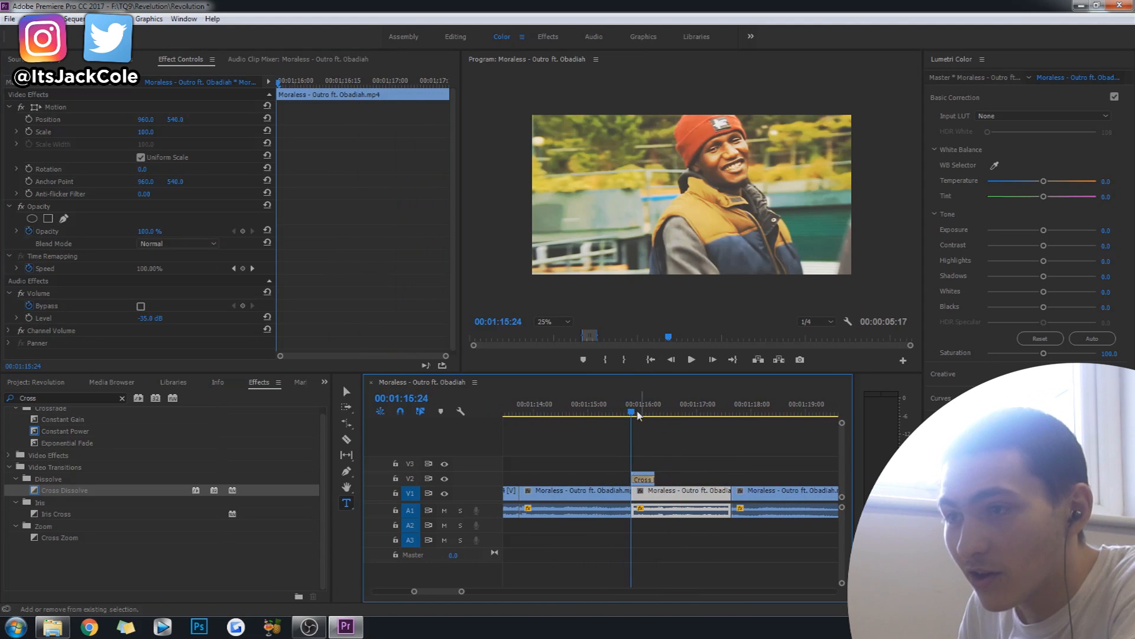
left_click(645, 474)
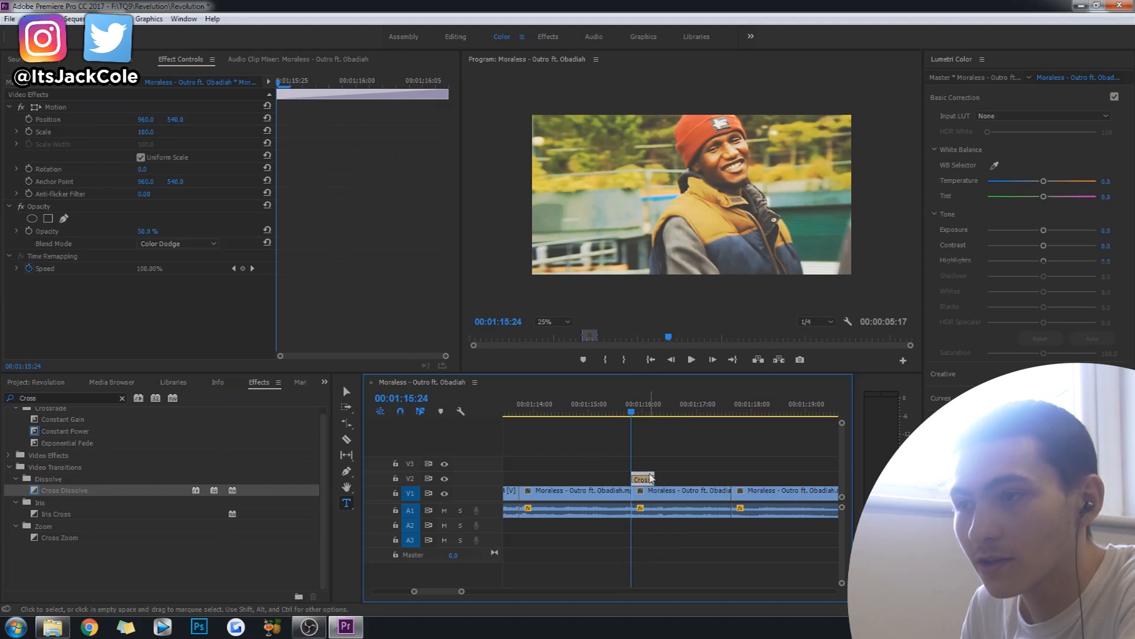
left_click(147, 141)
left_click_drag(145, 132, 169, 132)
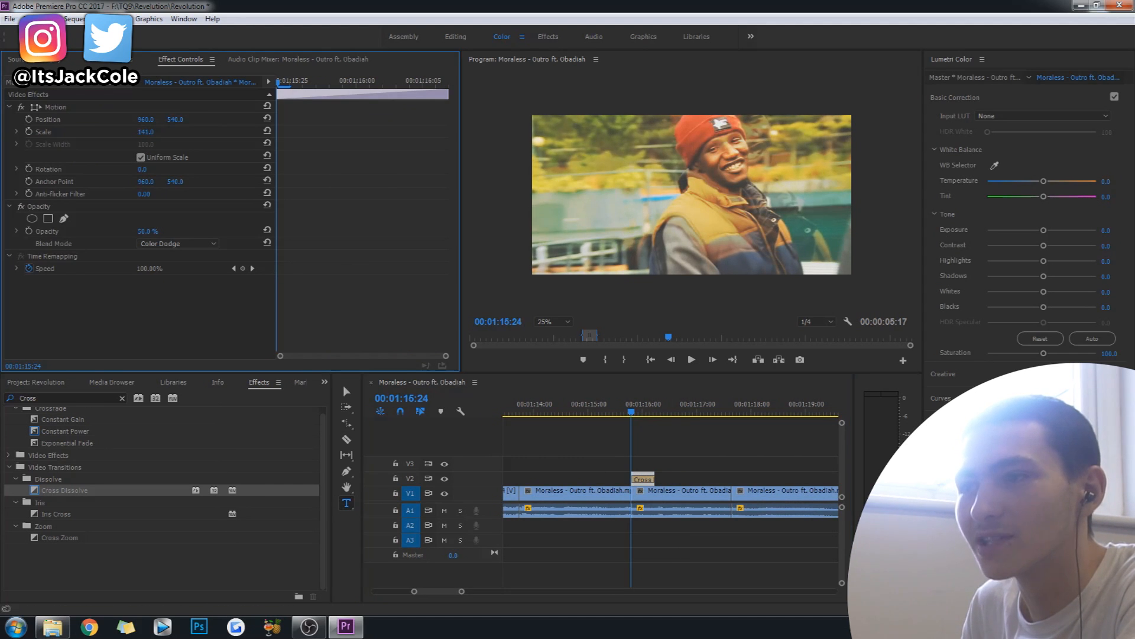
left_click(568, 409)
key("space")
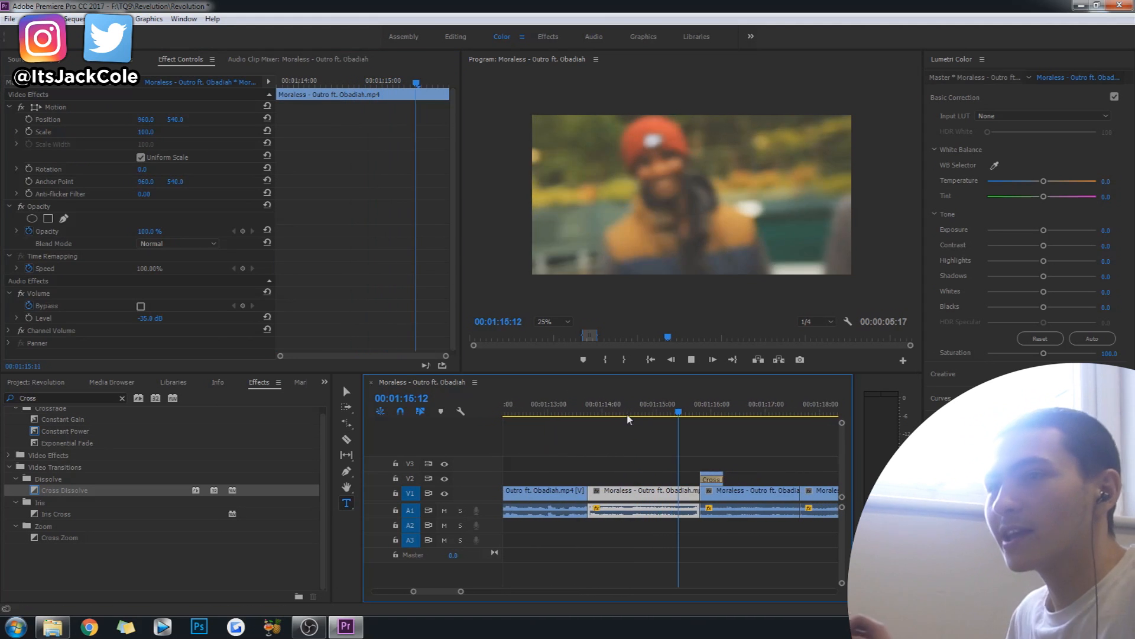
key("space")
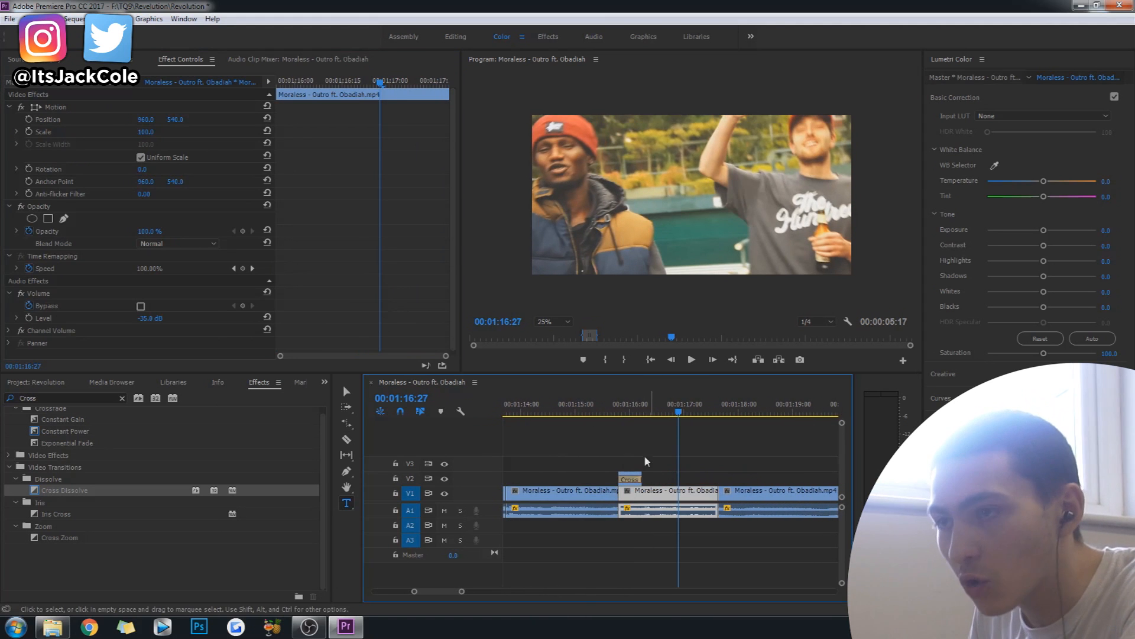
Try extending the frozen V2 copy to about 00:01:16:19, replay it, and trim its end back.
left_click_drag(641, 473, 664, 476)
left_click(618, 412)
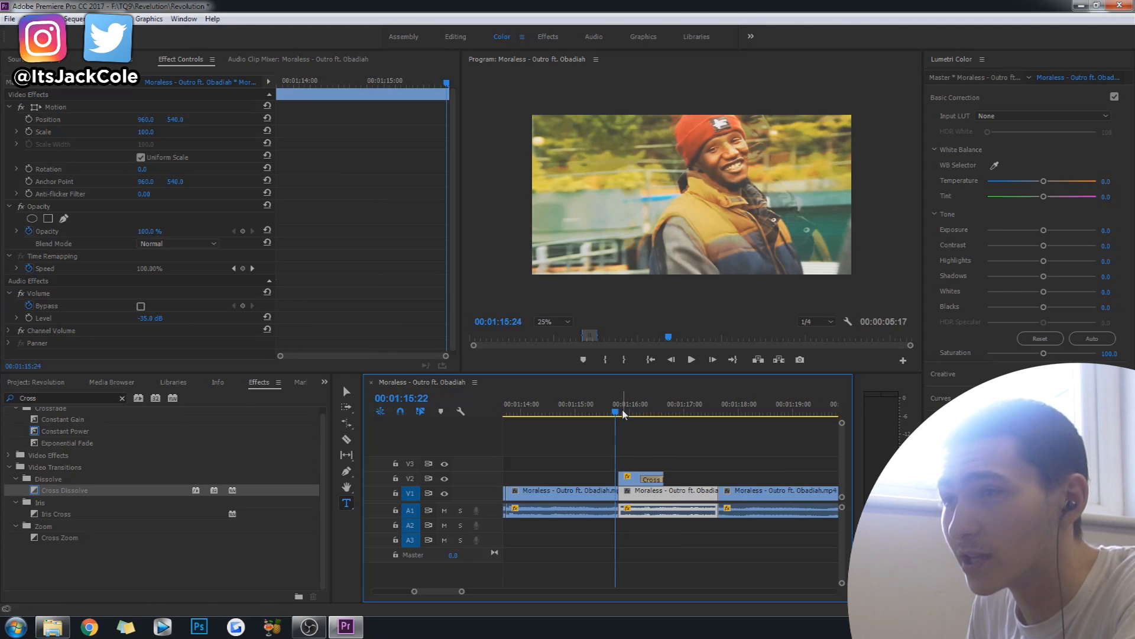
key("space")
left_click(641, 419)
left_click_drag(693, 478, 670, 478)
Replay the section around 00:01:15:24 several times to check the scaled, fading freeze-frame overlay.
key("space")
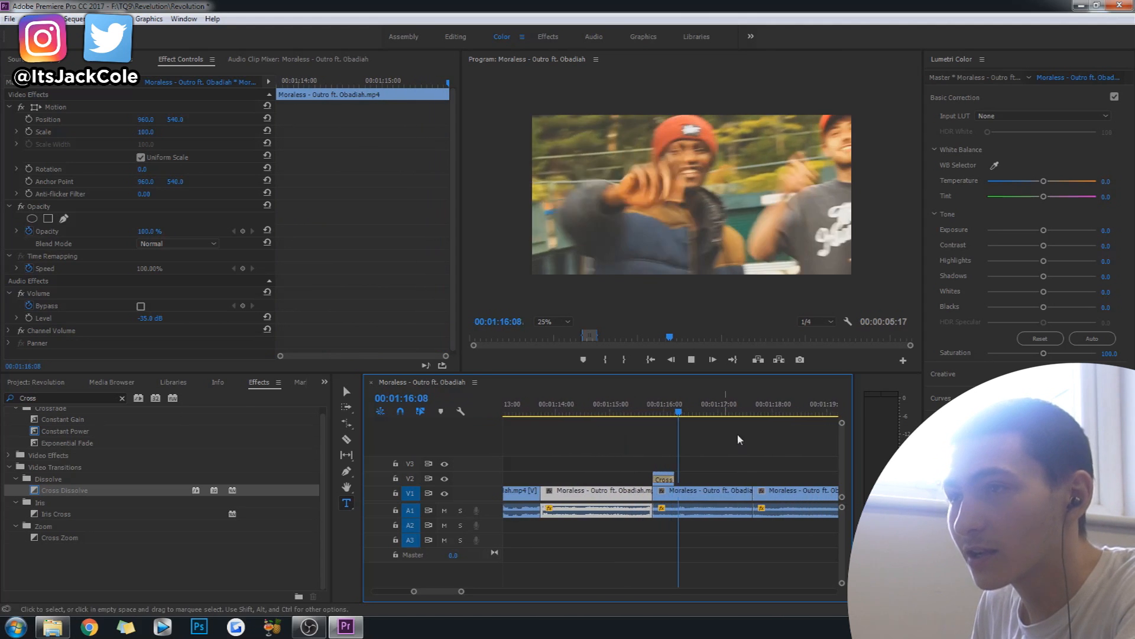
left_click(611, 418)
key("space")
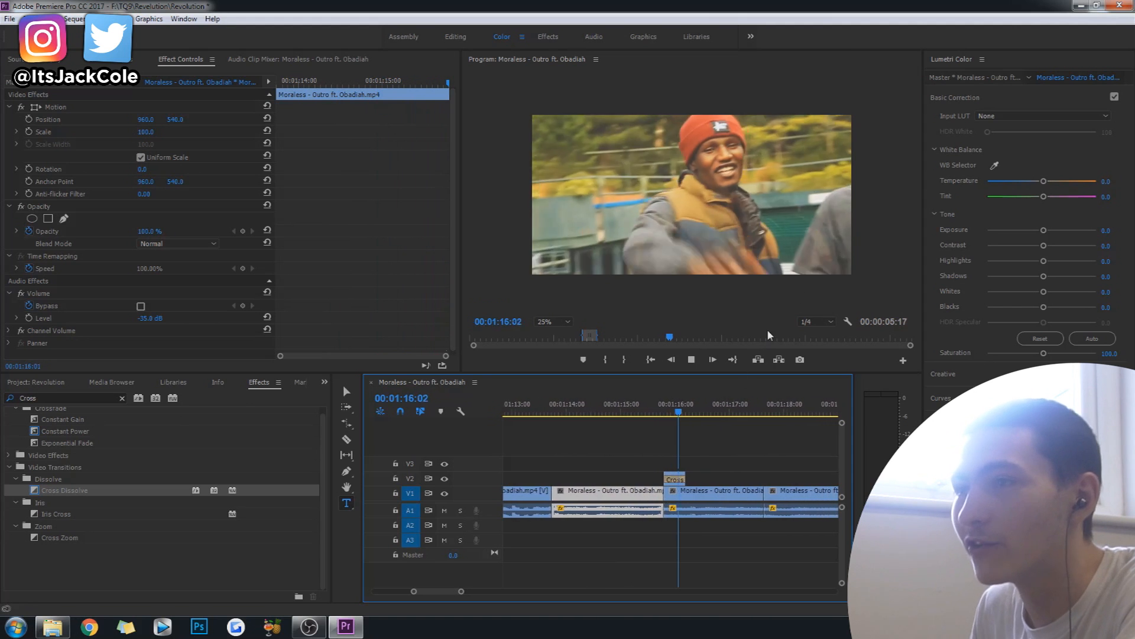
key("space")
left_click(570, 411)
key("space")
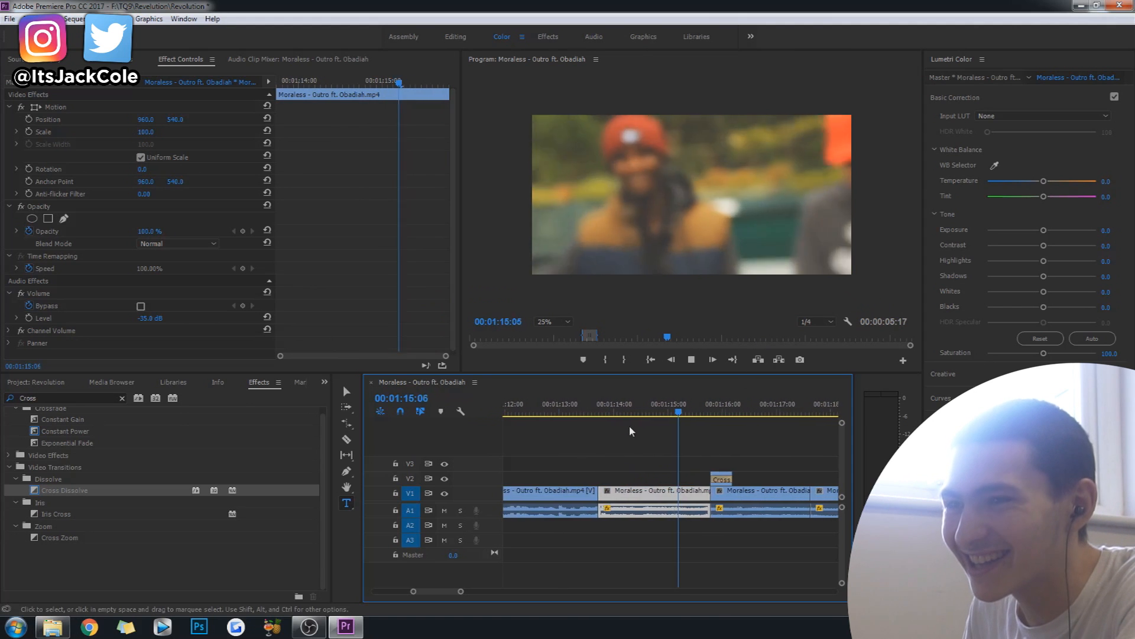
key("space")
left_click(643, 412)
key("space")
key("space")
left_click(614, 412)
Stop playback, save the project, and show the whole sequence in the timeline.
key("space")
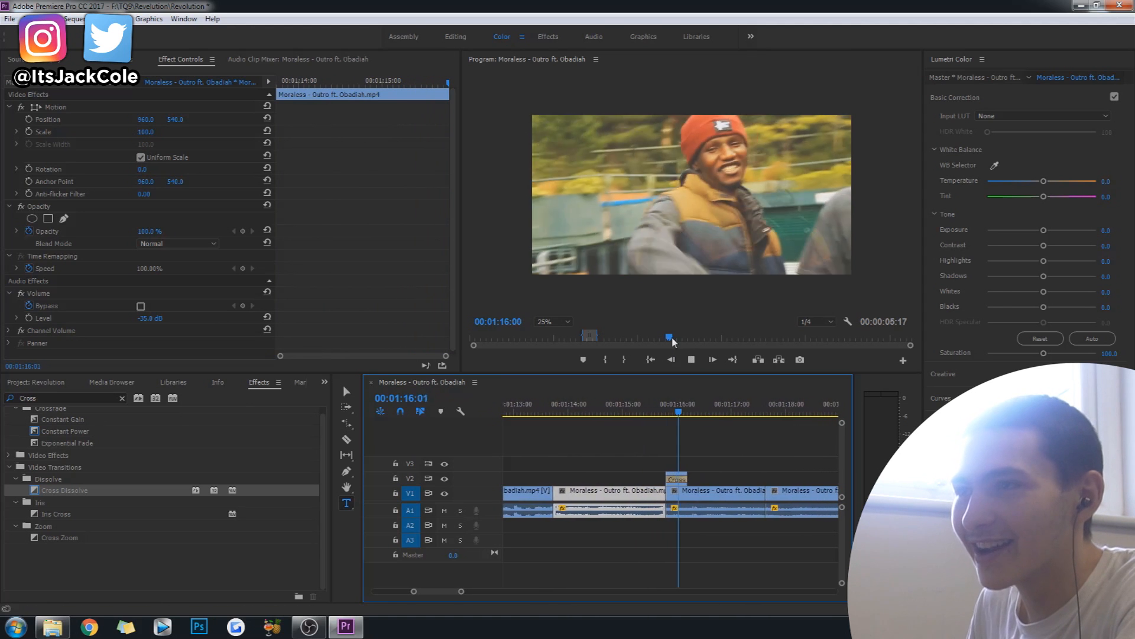
key("space")
key("ctrl+s")
left_click_drag(461, 591, 565, 608)
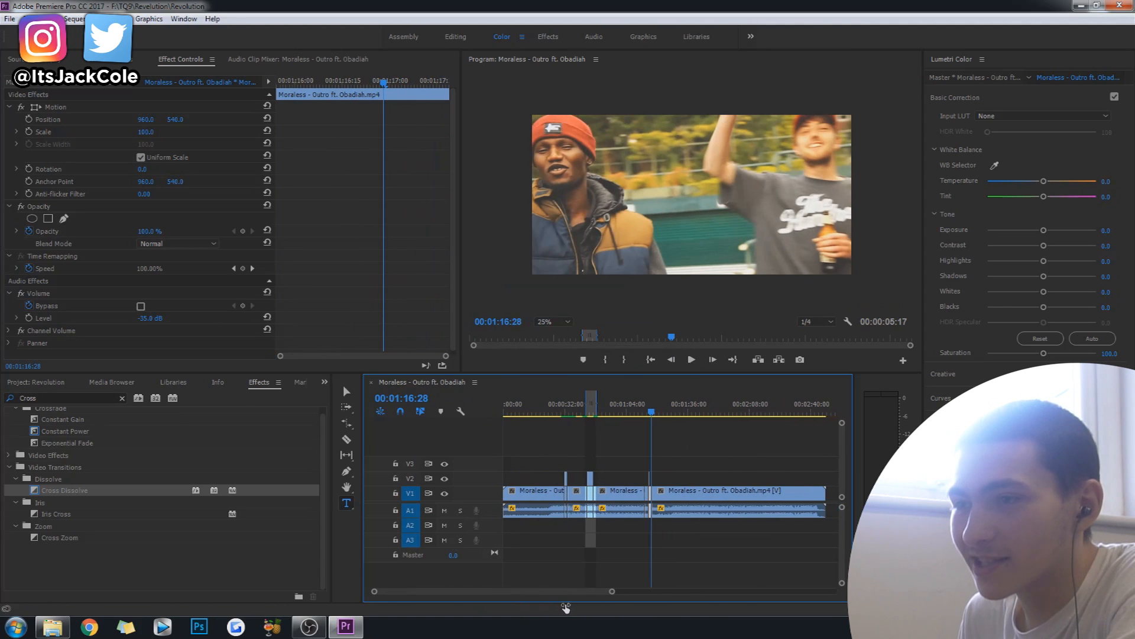
Mark a range around the first V2 overlay at 00:00:32:04, ending at 00:00:35:21, and replay the ghosted effect.
left_click(563, 408)
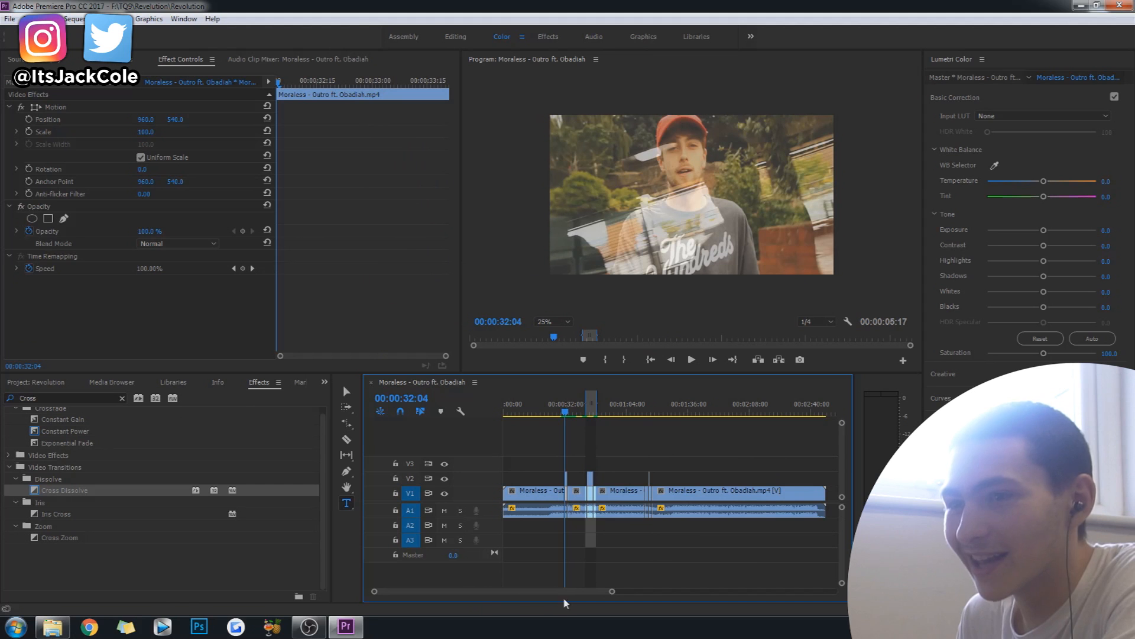
left_click_drag(614, 591, 524, 591)
mouse_move(668, 413)
left_mouse_down()
mouse_move(737, 415)
mouse_move(689, 407)
left_mouse_up()
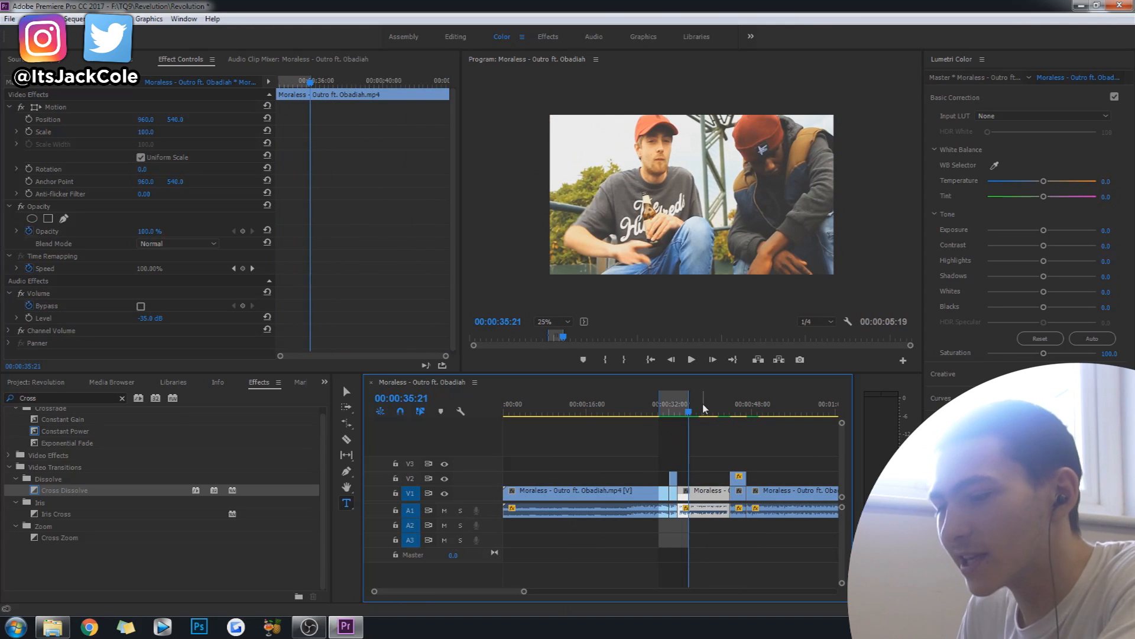
key("Return")
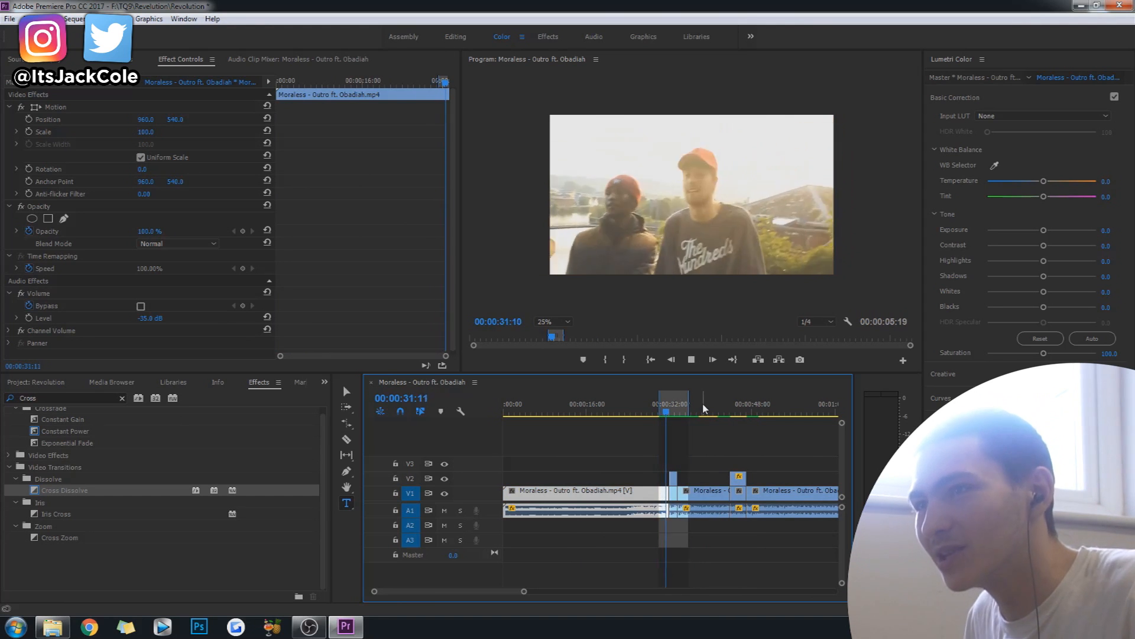
key("space")
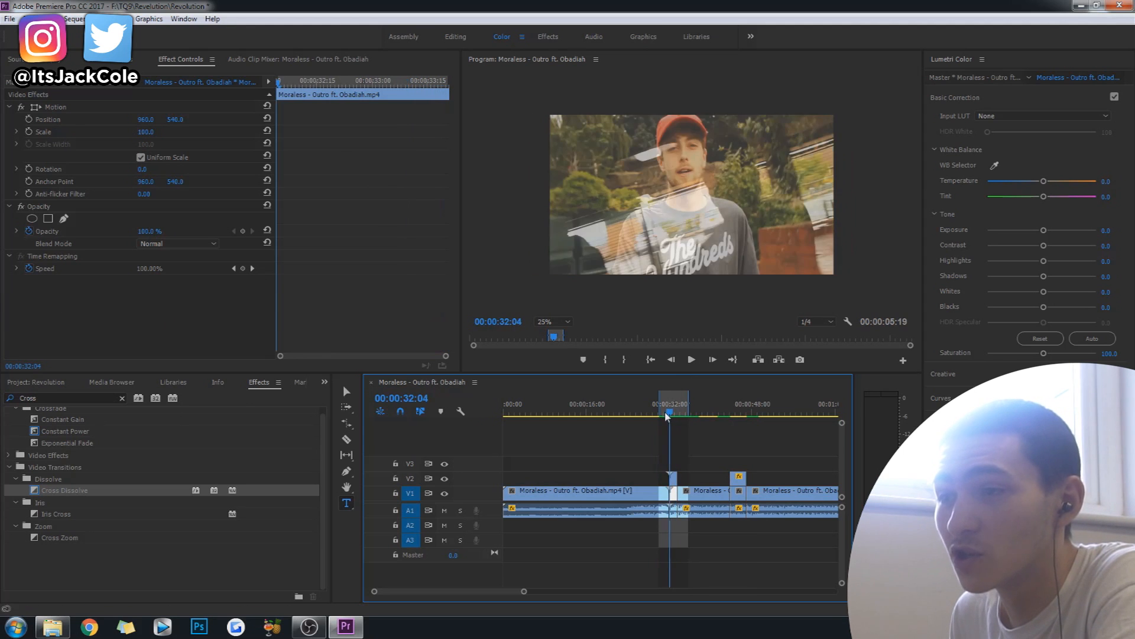
left_click_drag(665, 416, 664, 416)
key("Return")
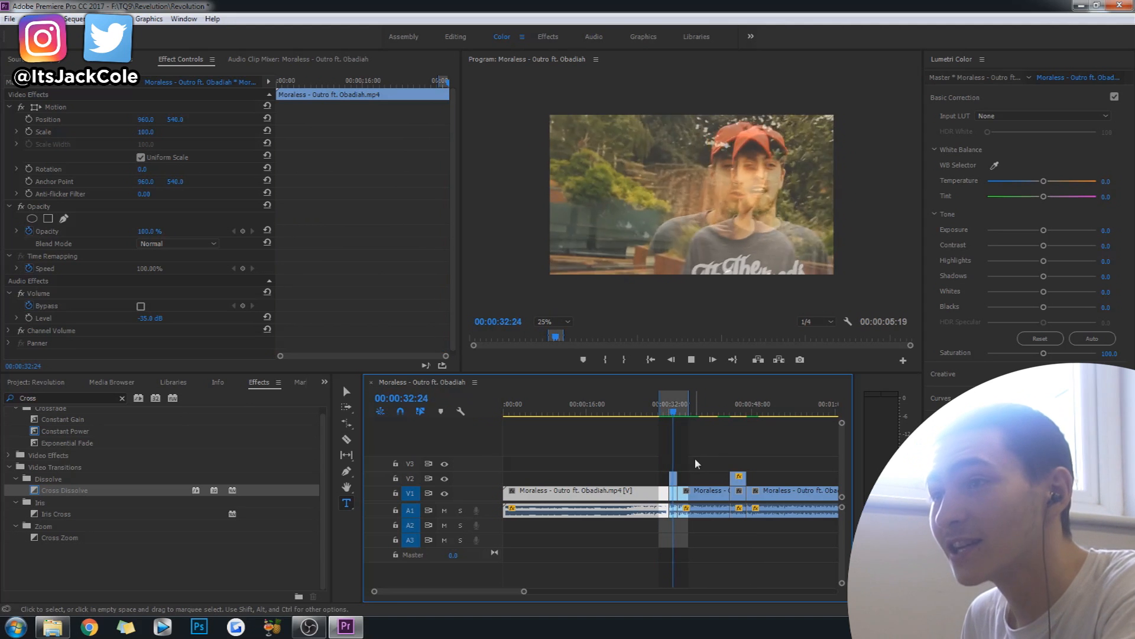
key("space")
Mark the range from 00:00:43:00 to 00:00:47:20 around the masked overlay, play it through, and save the project.
left_click(727, 413)
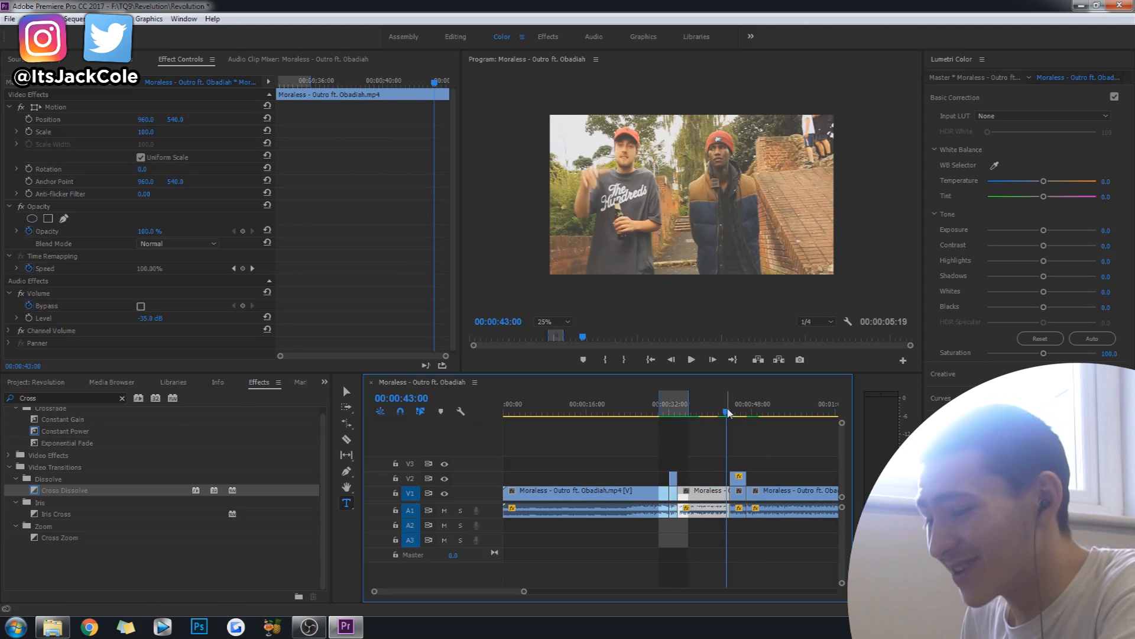
key("i")
left_click(751, 413)
key("o")
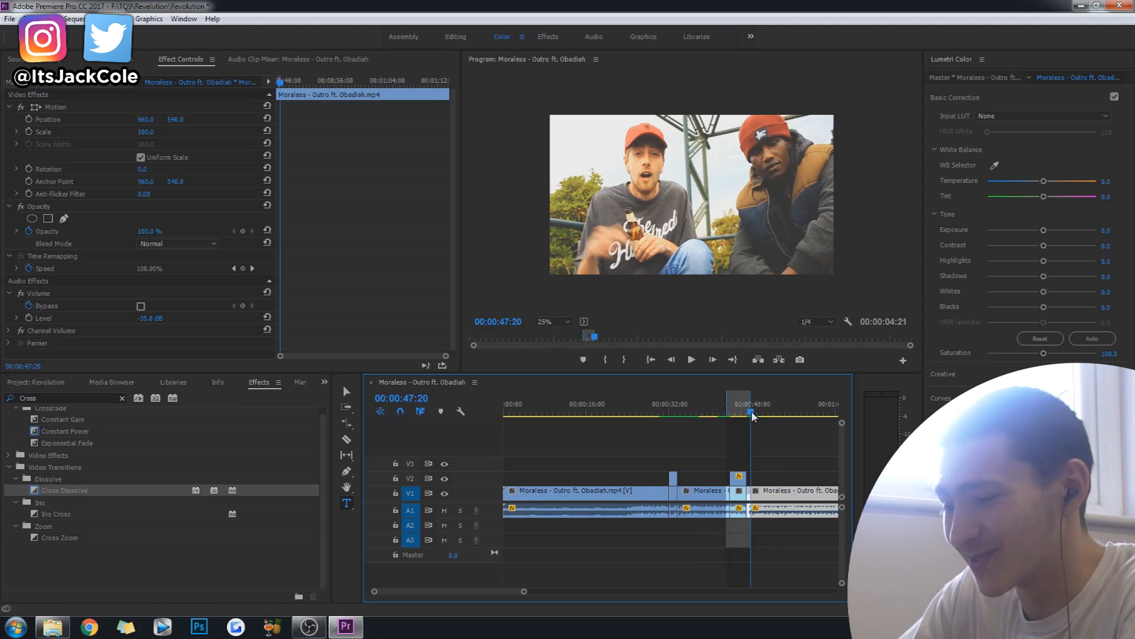
key("ctrl+shift+space")
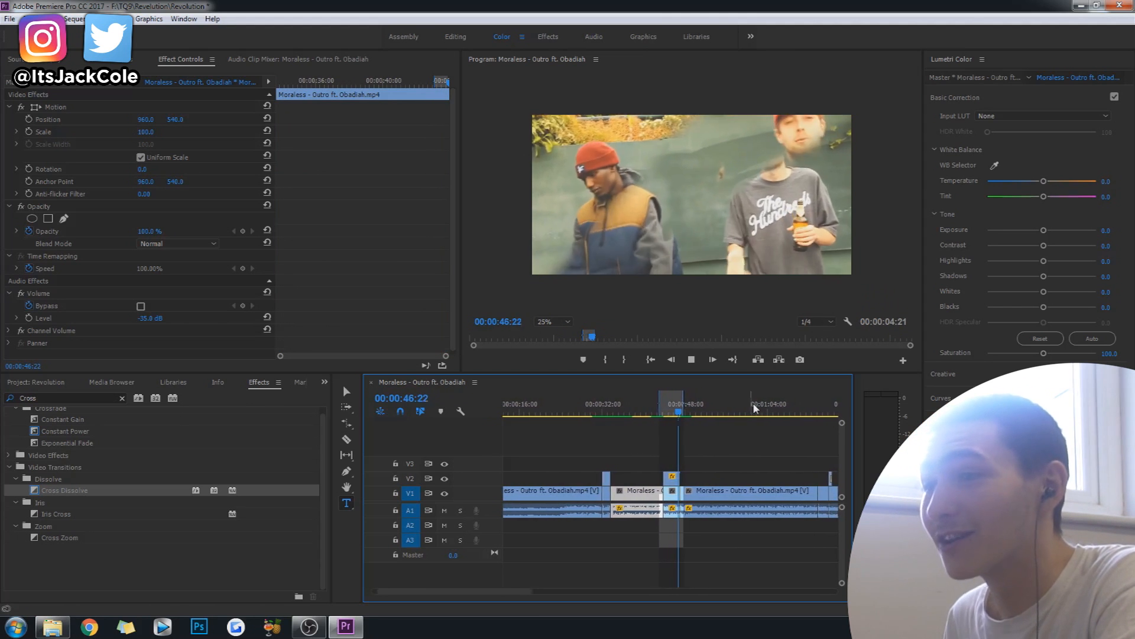
key("space")
key("ctrl+s")
Examine the masked V2 copy's mask settings at about 00:00:44:21 and inspect the overlay up to 00:00:45:12.
left_click(671, 411)
left_click_drag(671, 412, 668, 415)
left_click(671, 478)
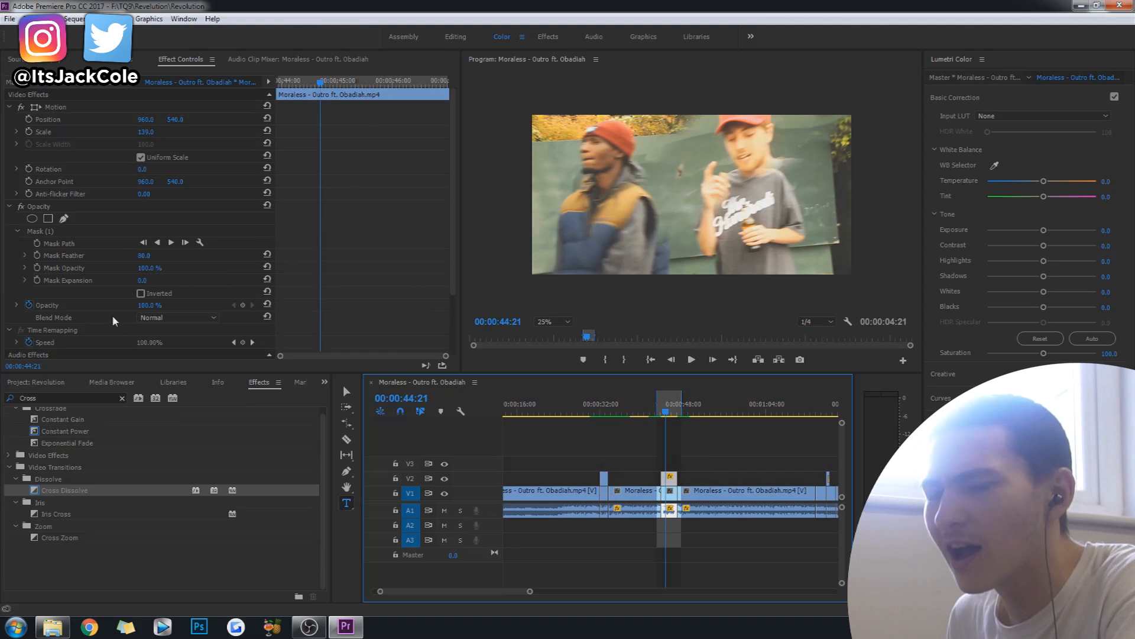
left_click(145, 258)
mouse_move(666, 412)
left_mouse_down()
mouse_move(603, 413)
mouse_move(680, 421)
mouse_move(671, 422)
left_mouse_up()
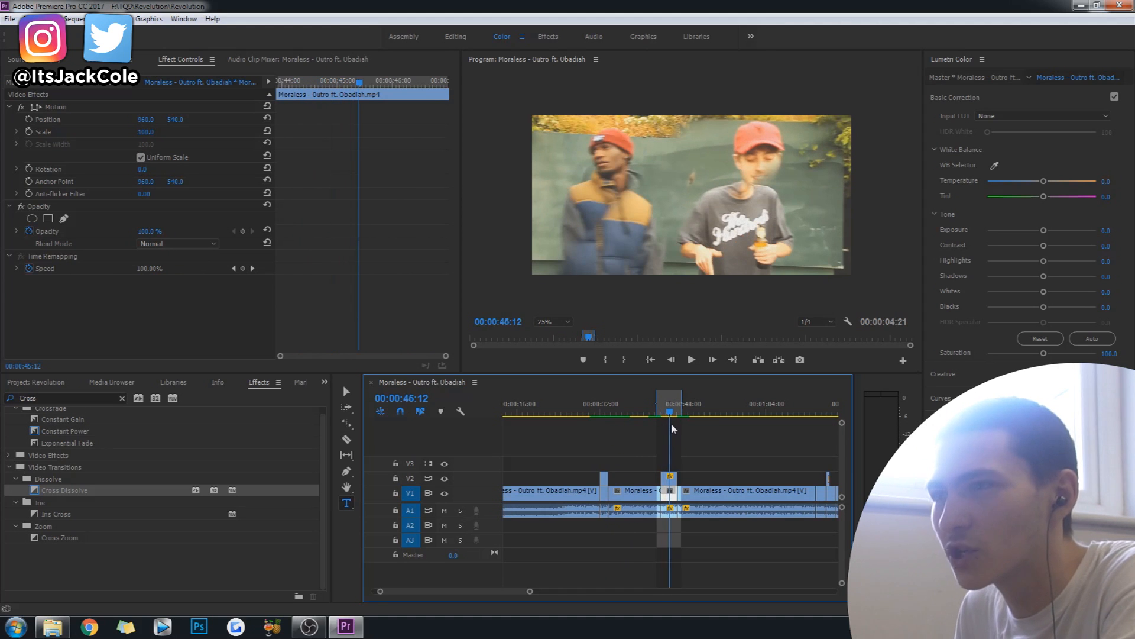
Duplicate the V2 copy's opacity mask at 00:00:45:12 and move the duplicate toward the frame's lower-right corner.
left_click(671, 485)
left_click(52, 233)
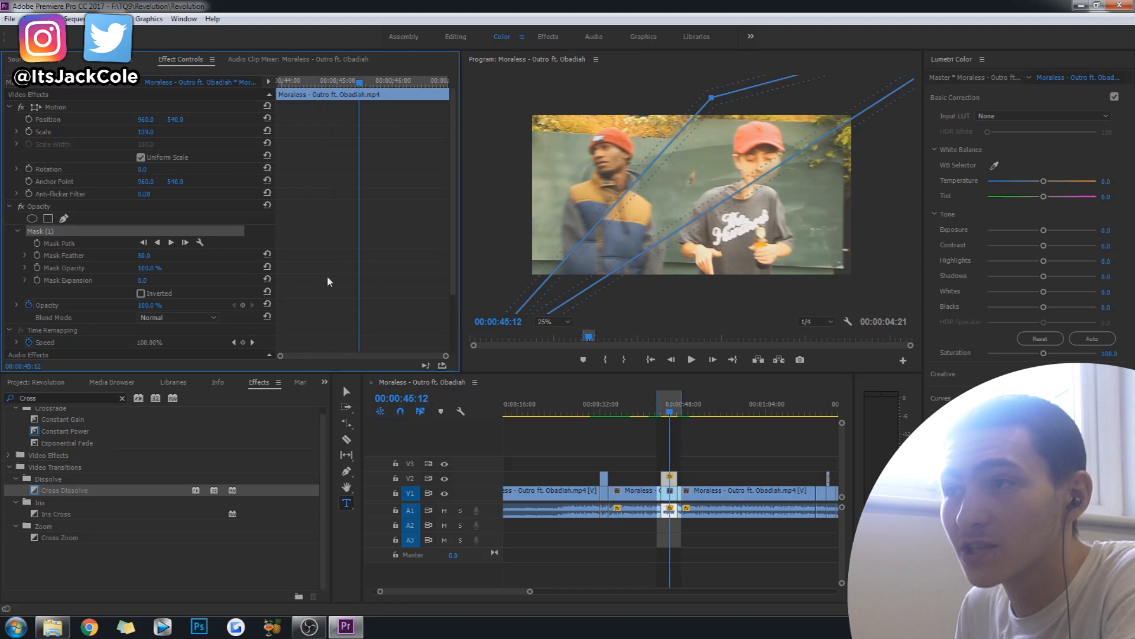
key("ctrl+c")
key("ctrl+v")
left_click_drag(707, 167, 864, 236)
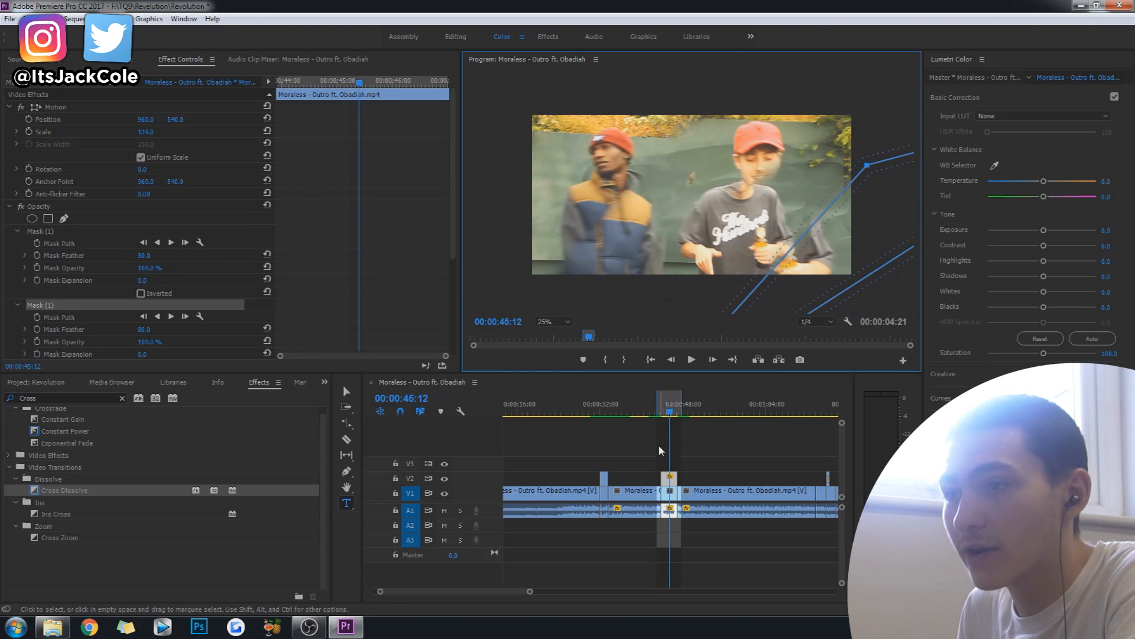
Play the overlay with its two masks to about 00:00:46:20 and save the project.
key("space")
Replay the freeze-frame overlay around 00:01:16:03, save the project, and select its V2 copy.
key("space")
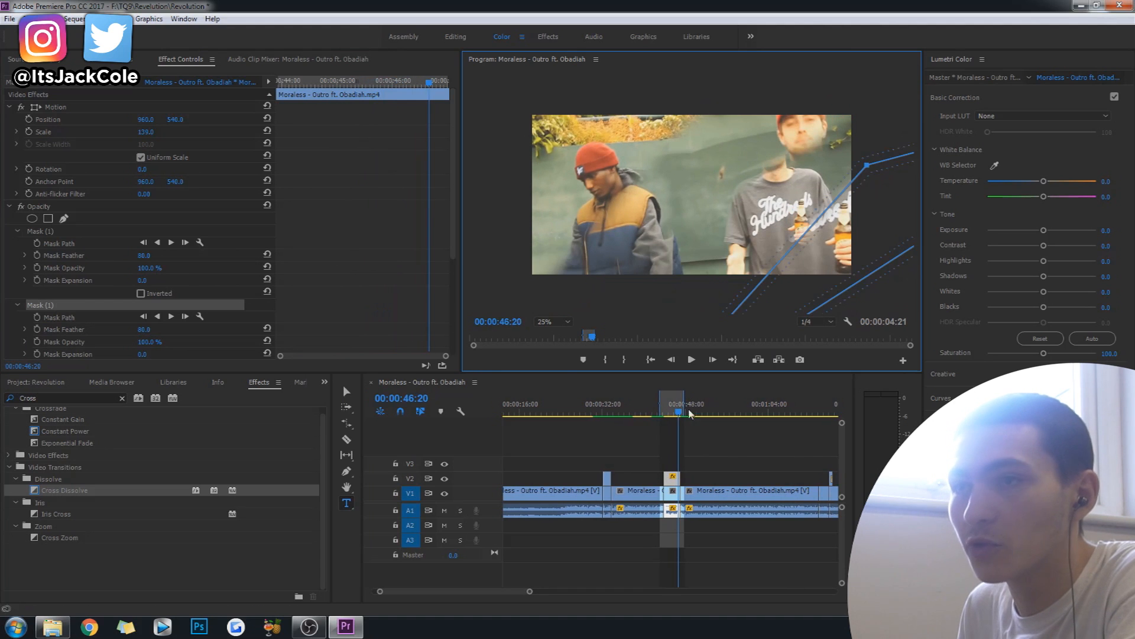
left_click(70, 314)
key("ctrl+s")
left_click_drag(517, 591, 541, 590)
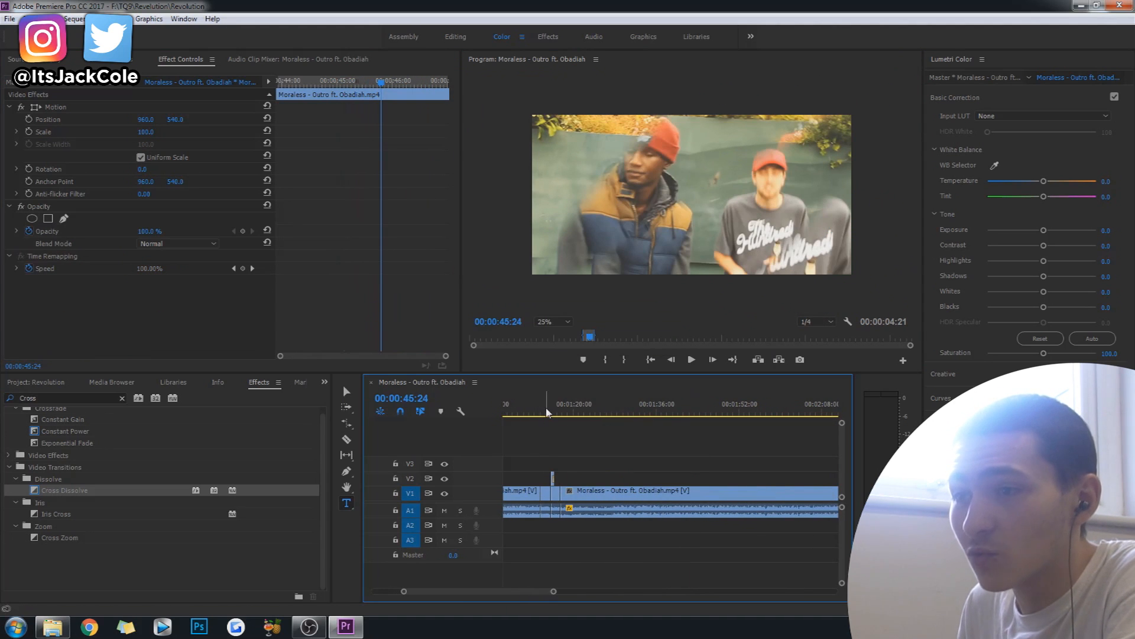
left_click(547, 412)
key("space")
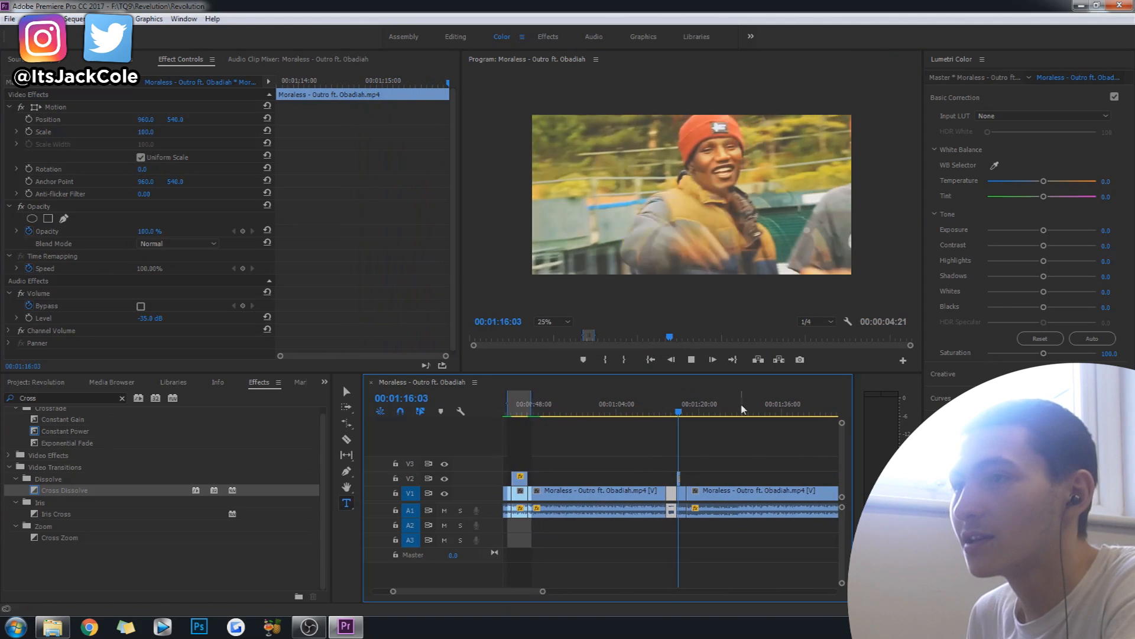
key("space")
key("ctrl+s")
left_click(678, 478)
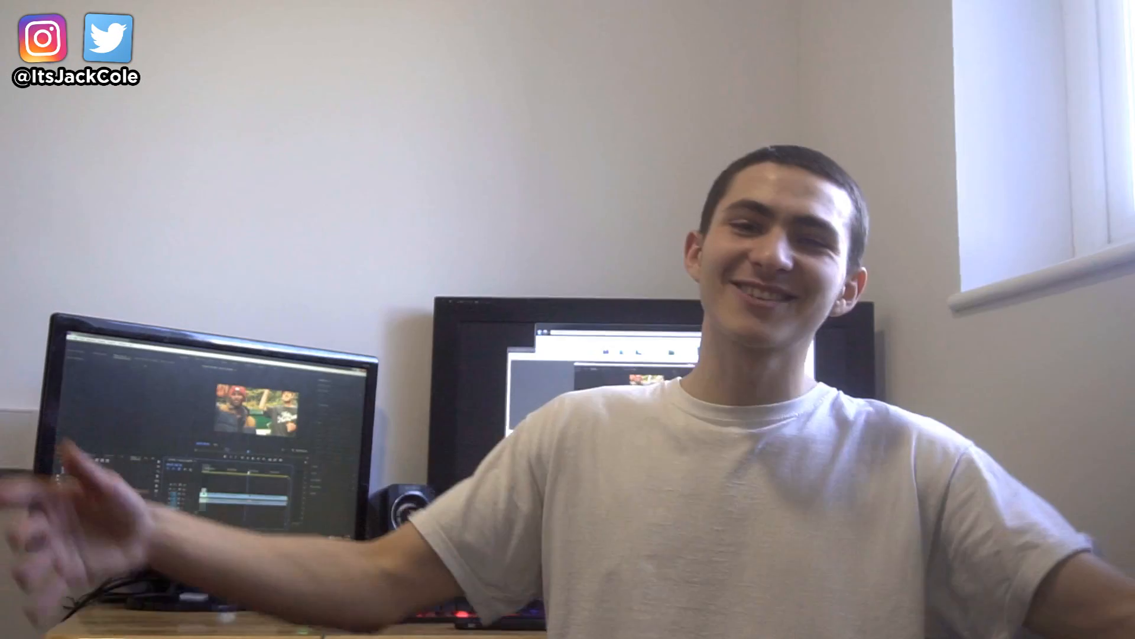